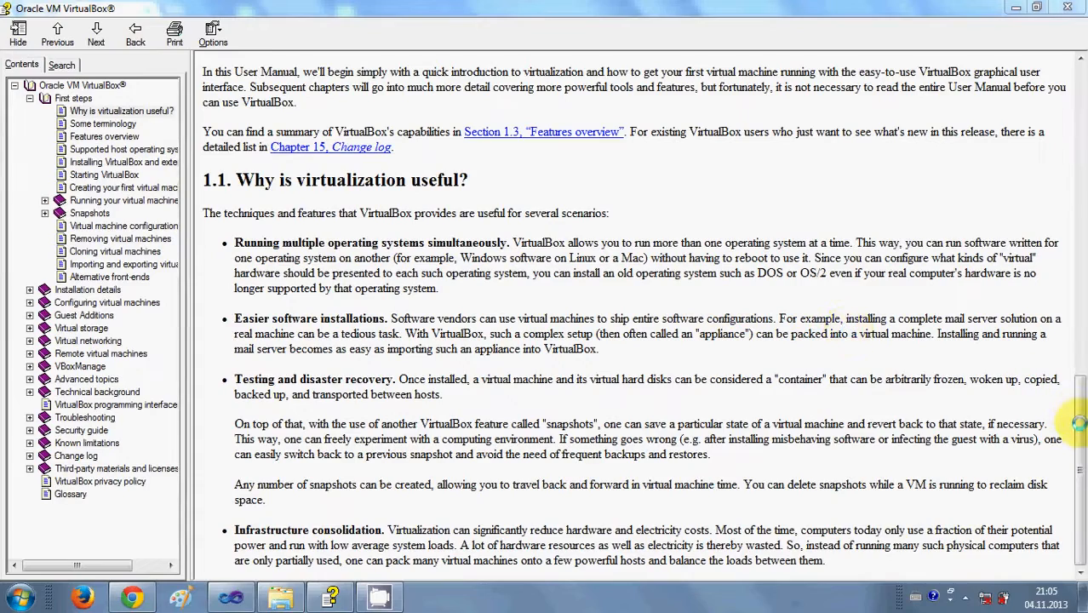
Scroll through the VirtualBox manual's Chapter 1, First steps, and back to its table of contents.
{"action": "left_click_drag", "start_coordinate": [1080, 425], "coordinate": [1060, 102]}
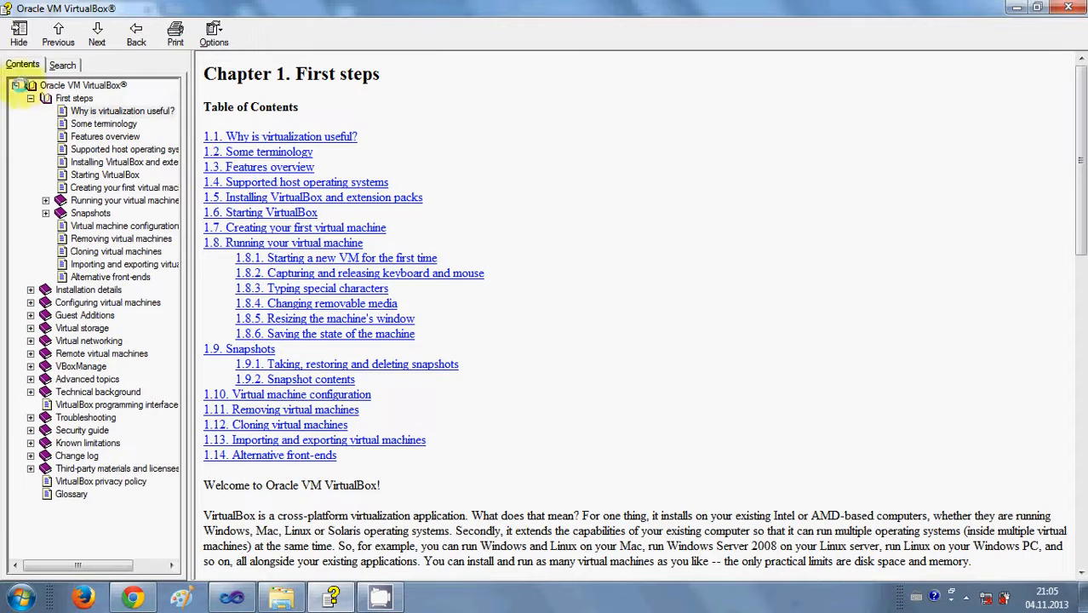
Open User manual (CHM English) from a Start search for 'chm', expand its chapters and maximize it.
{"action": "left_click", "coordinate": [17, 86]}
{"action": "left_click", "coordinate": [20, 595]}
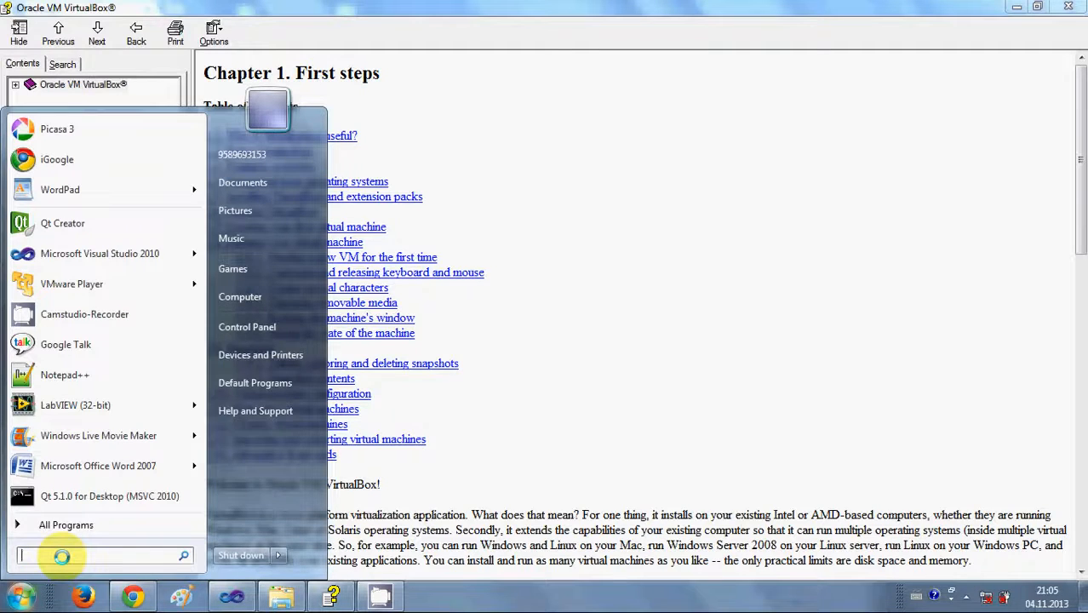
{"action": "type", "text": "chm"}
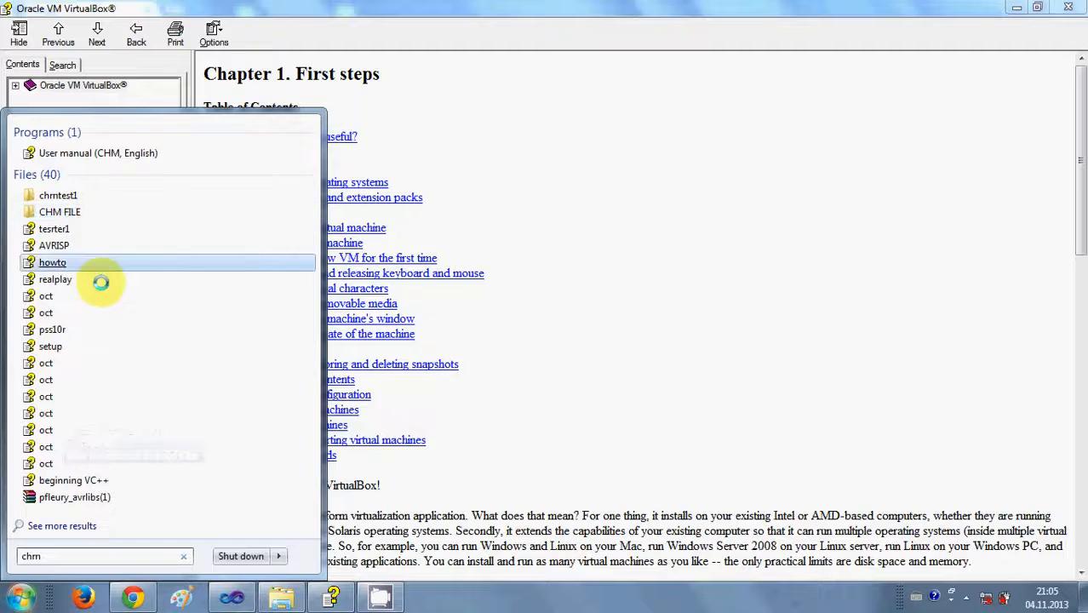
{"action": "left_click", "coordinate": [113, 154]}
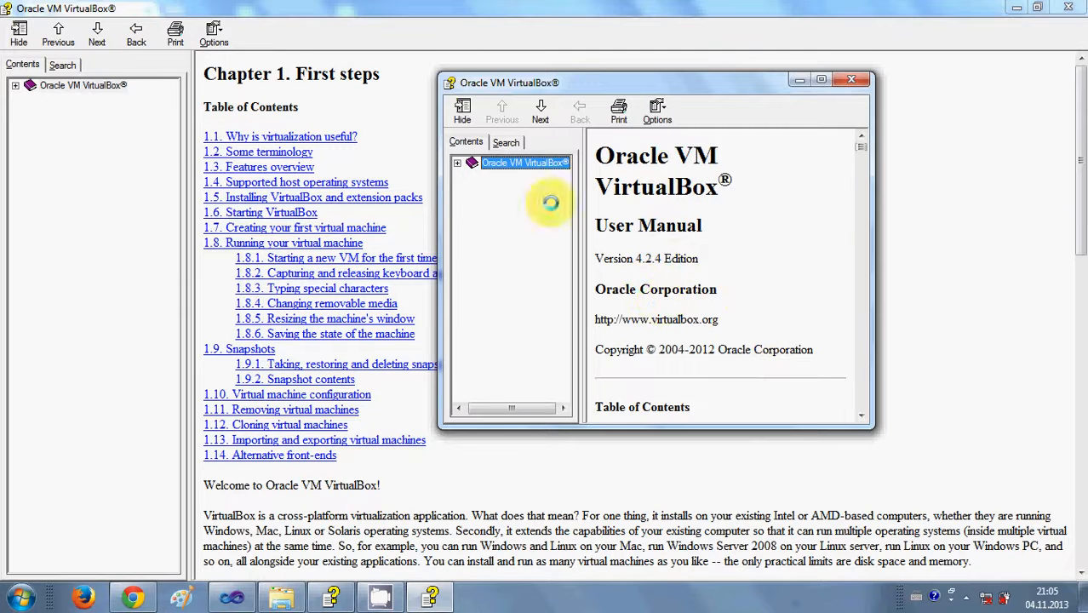
{"action": "left_click", "coordinate": [456, 165]}
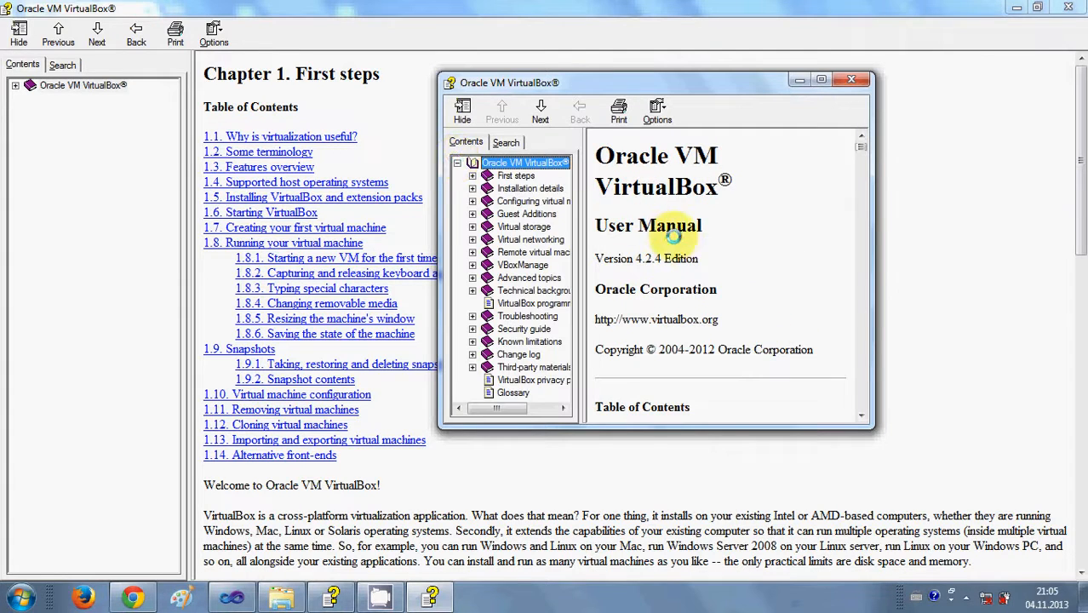
{"action": "left_click", "coordinate": [821, 79]}
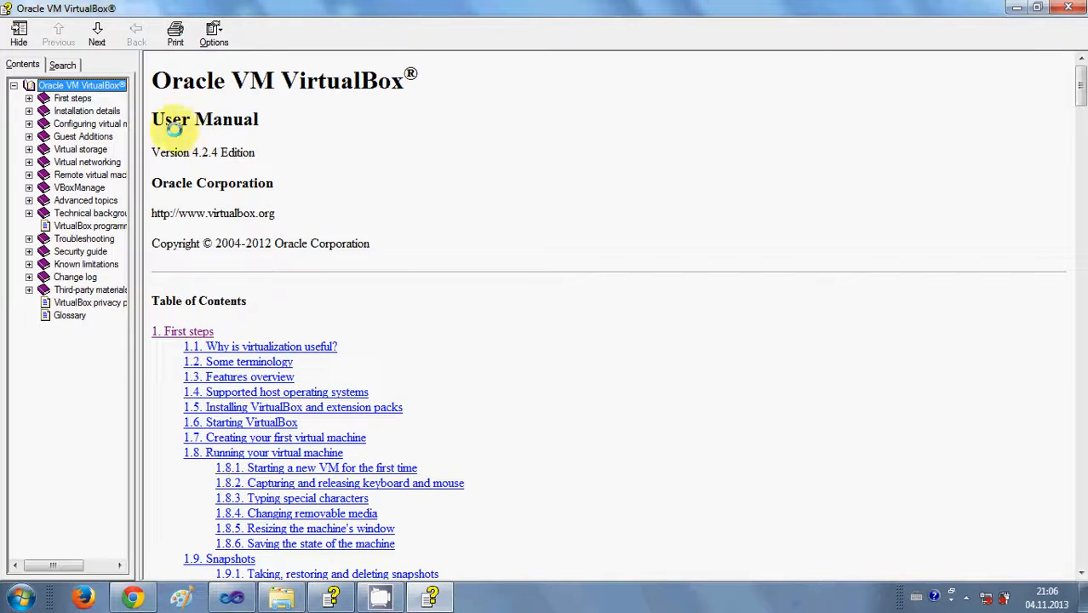
Widen the Contents pane of the VirtualBox 4.2.4 manual, then open the Start menu.
{"action": "left_click_drag", "start_coordinate": [139, 112], "coordinate": [160, 109]}
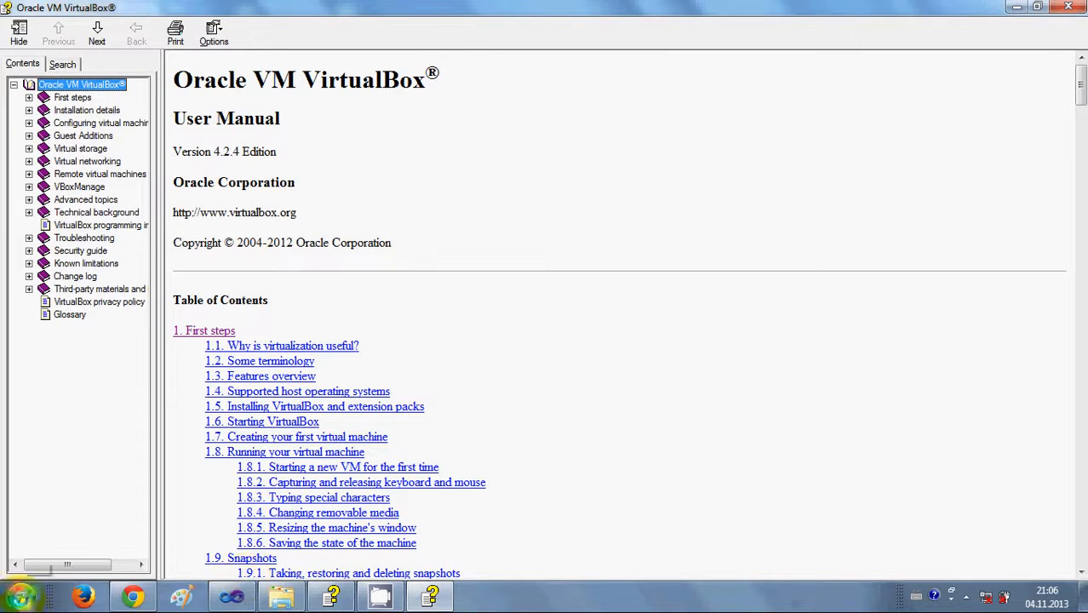
{"action": "left_click", "coordinate": [21, 596]}
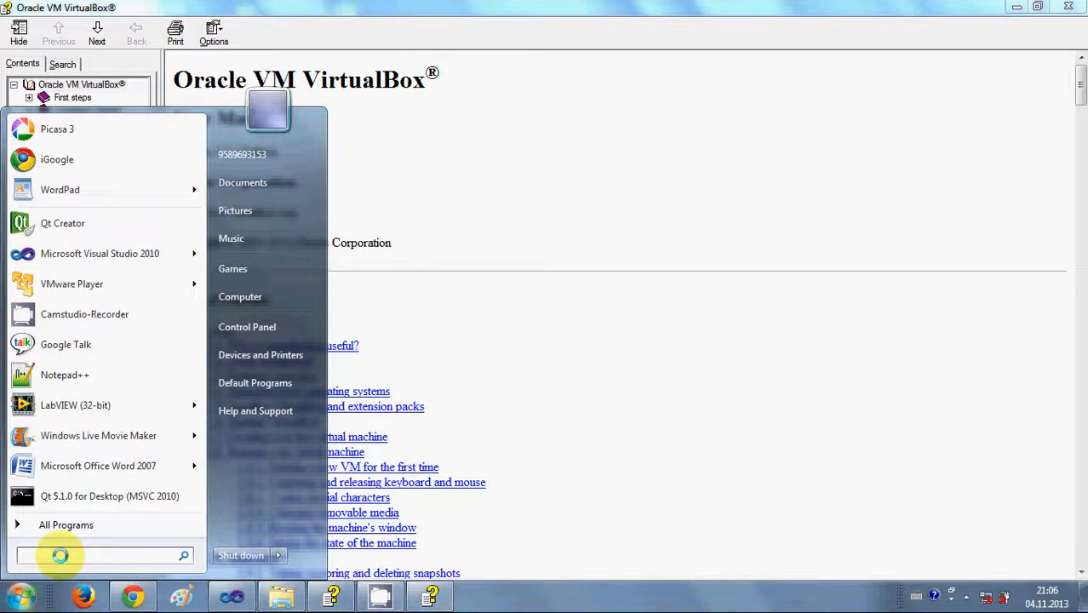
Search the Start menu for 'help', then 'html help', and close the results.
{"action": "type", "text": "he"}
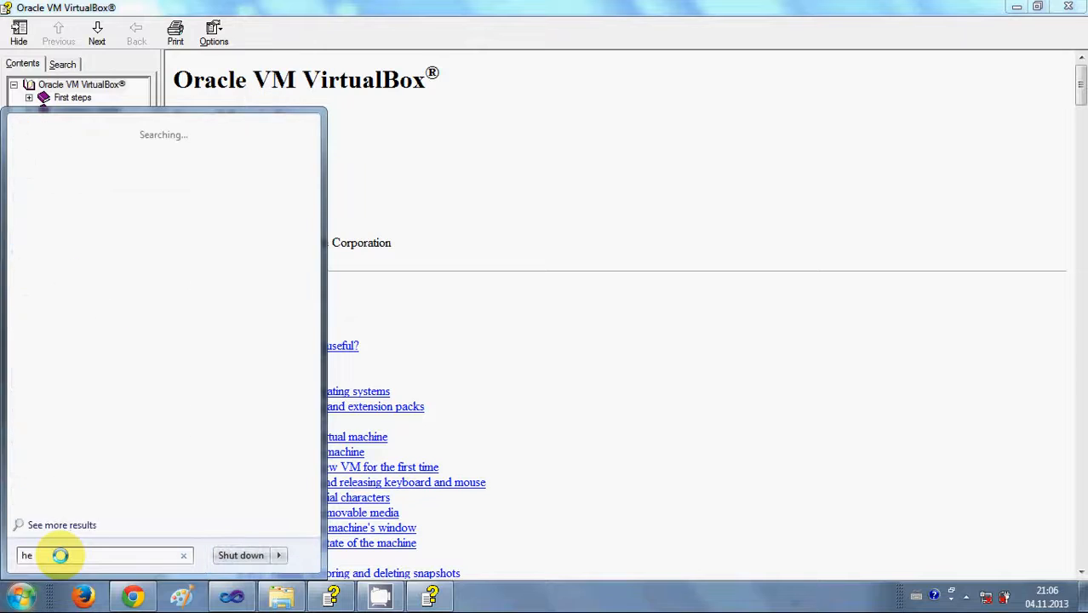
{"action": "type", "text": "lp"}
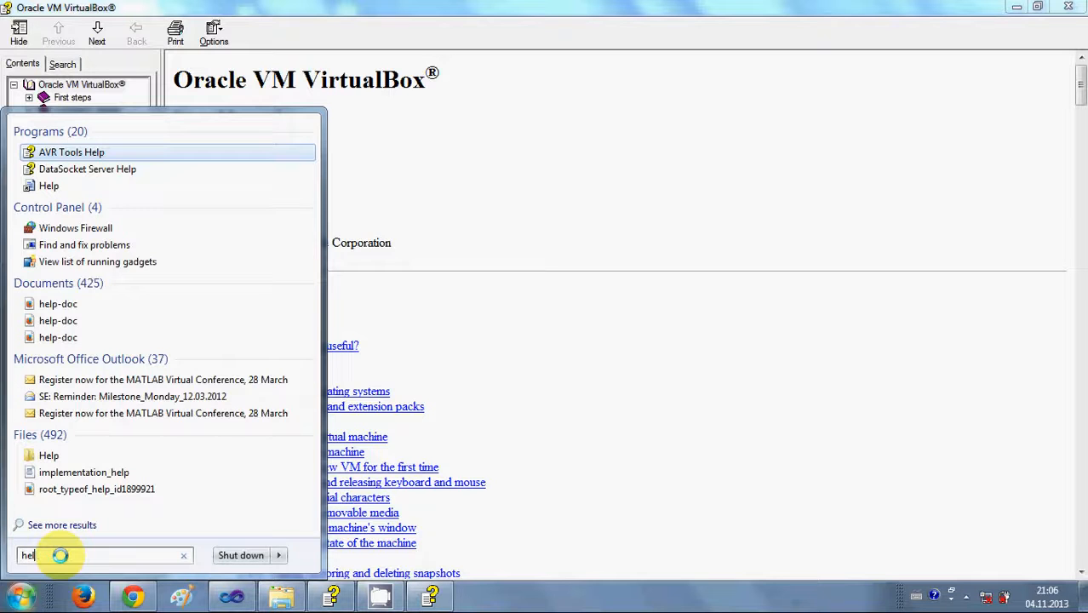
{"action": "key", "text": "BackSpace"}
{"action": "key", "text": "BackSpace"}
{"action": "key", "text": "BackSpace"}
{"action": "key", "text": "BackSpace"}
{"action": "type", "text": "ht"}
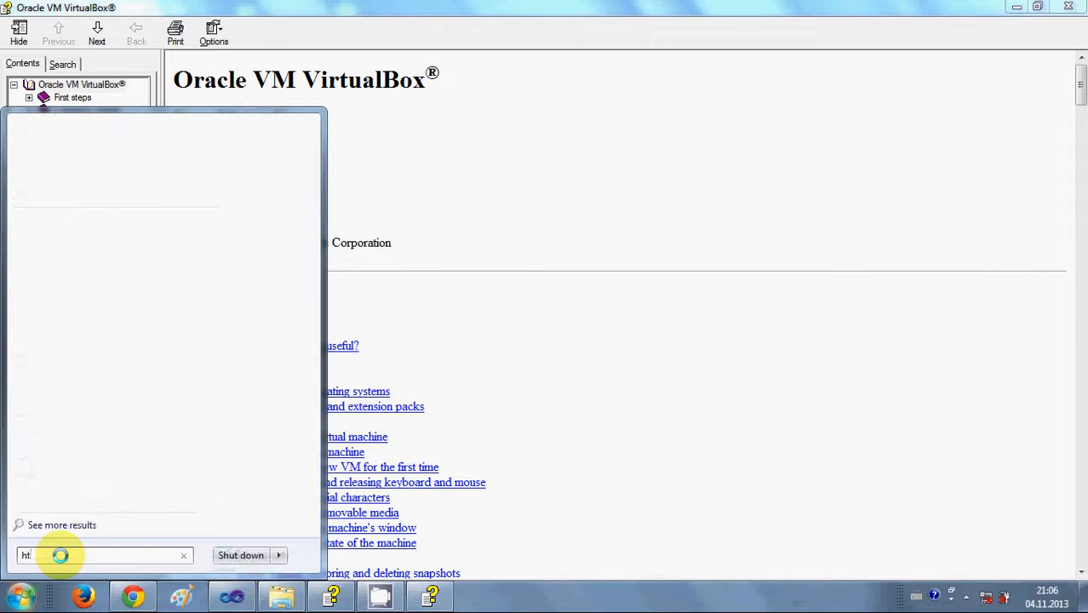
{"action": "type", "text": "ml help"}
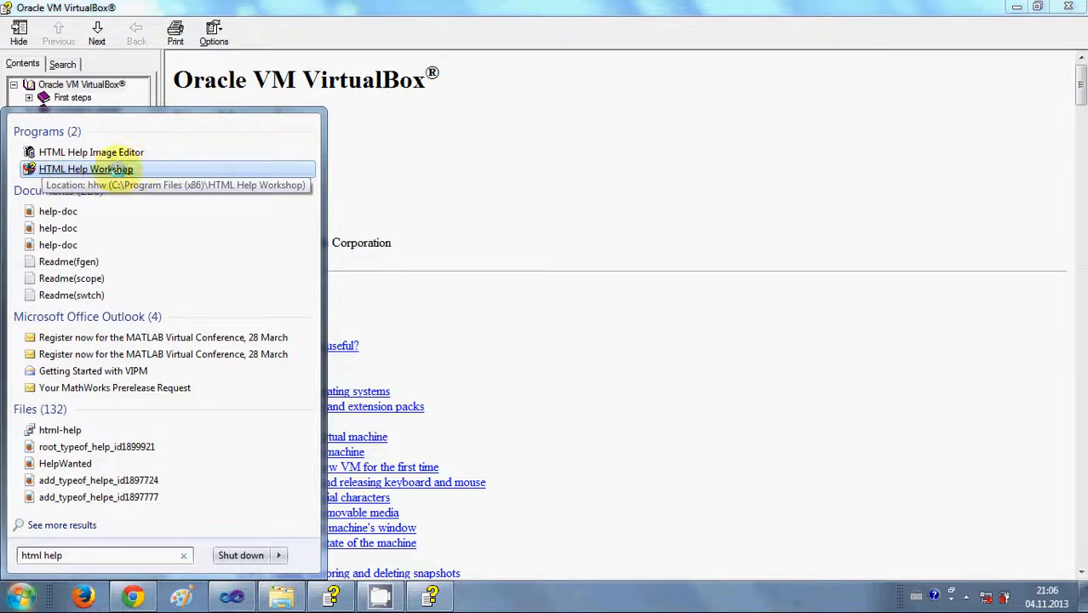
{"action": "left_click", "coordinate": [137, 599]}
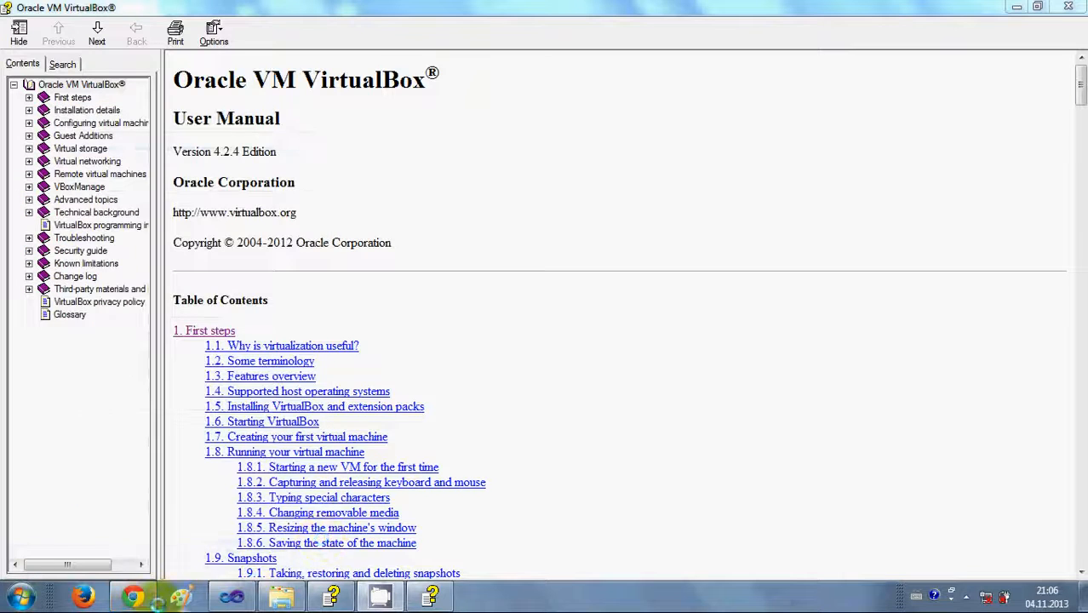
Google 'html help workshop' in Chrome and open Microsoft's HTML Help Workshop download page.
{"action": "left_click", "coordinate": [495, 304]}
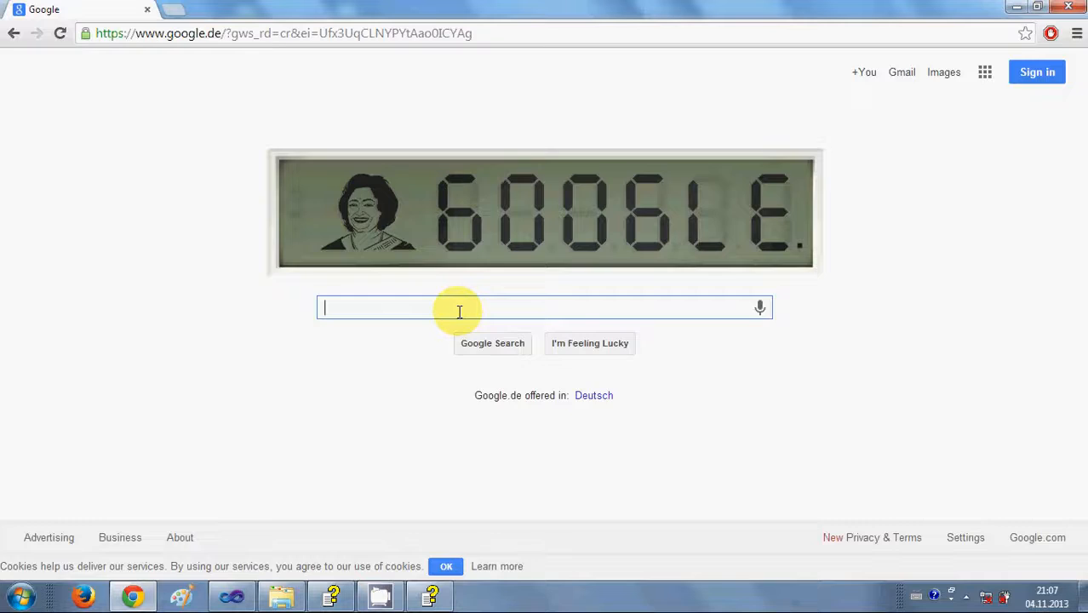
{"action": "type", "text": "html "}
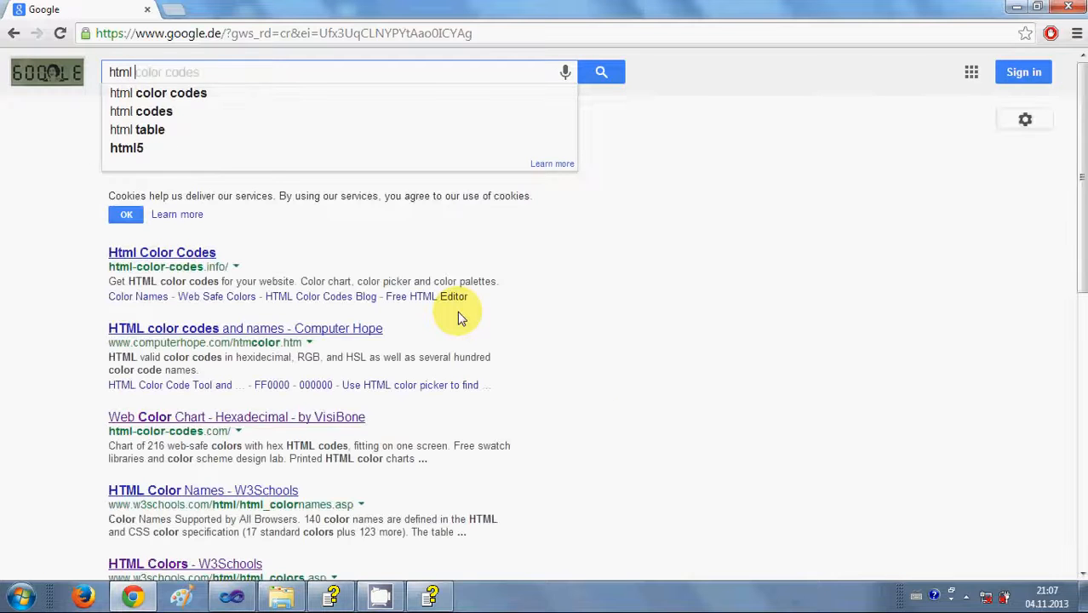
{"action": "type", "text": "help w"}
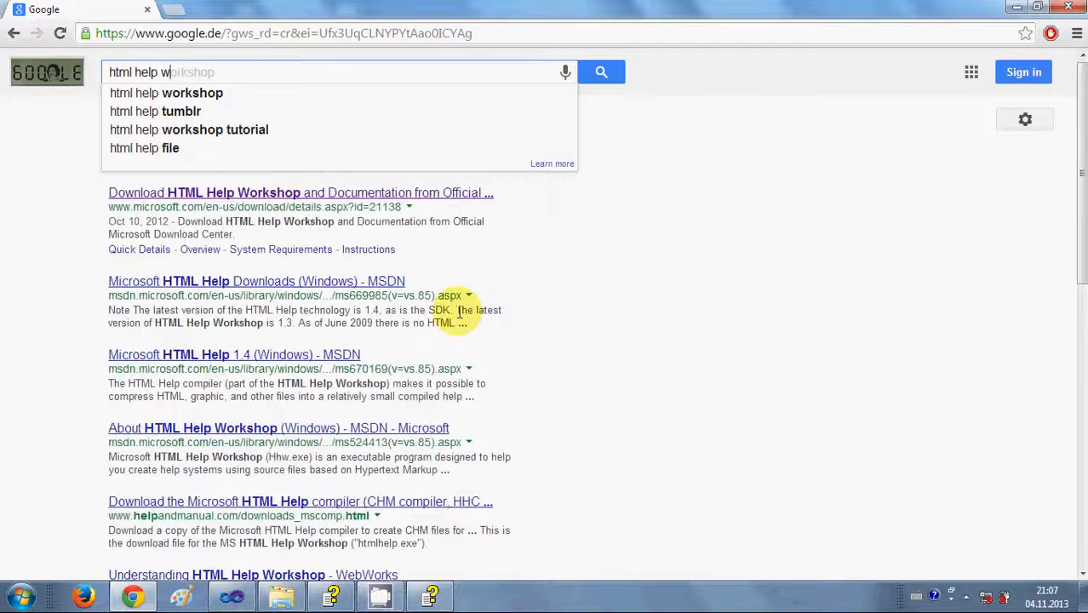
{"action": "type", "text": "orkshop"}
{"action": "key", "text": "Return"}
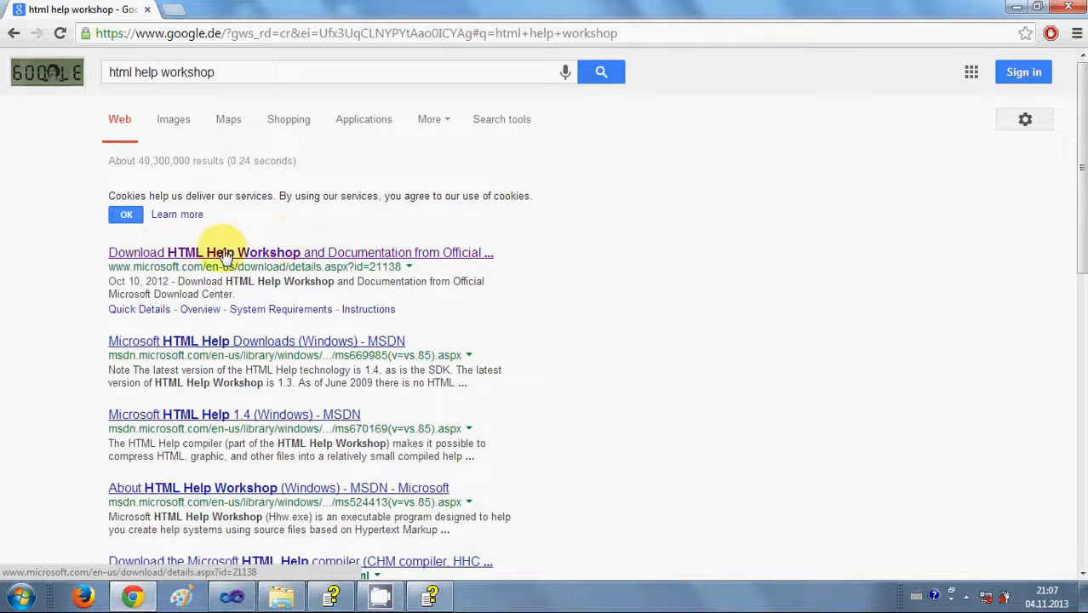
{"action": "left_click", "coordinate": [294, 254]}
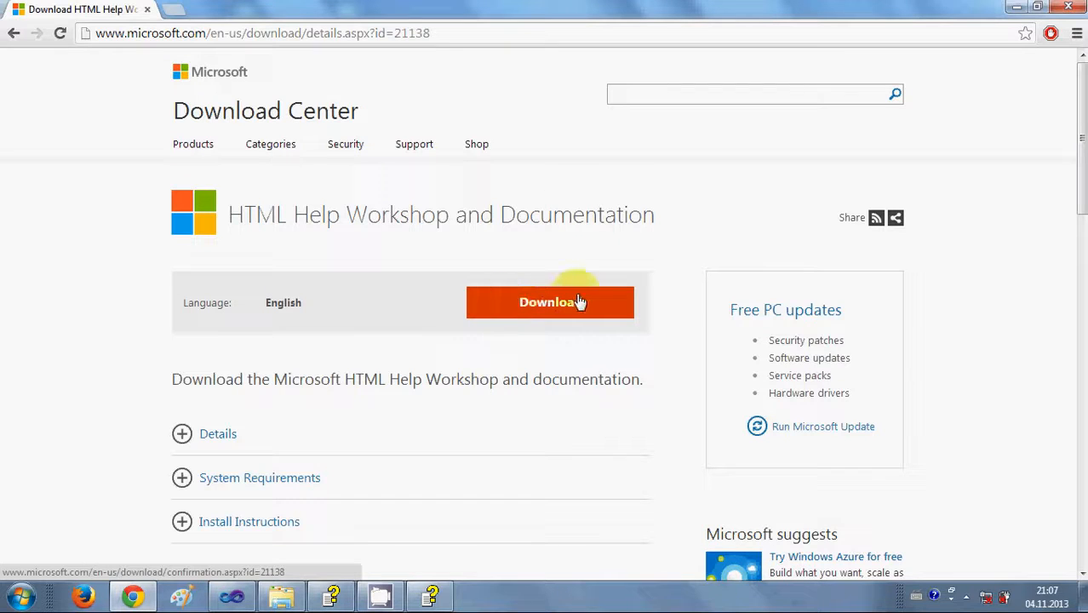
Tick htmlhelp.exe in the Download Center file chooser, close it without downloading, and open Start.
{"action": "left_click", "coordinate": [477, 303]}
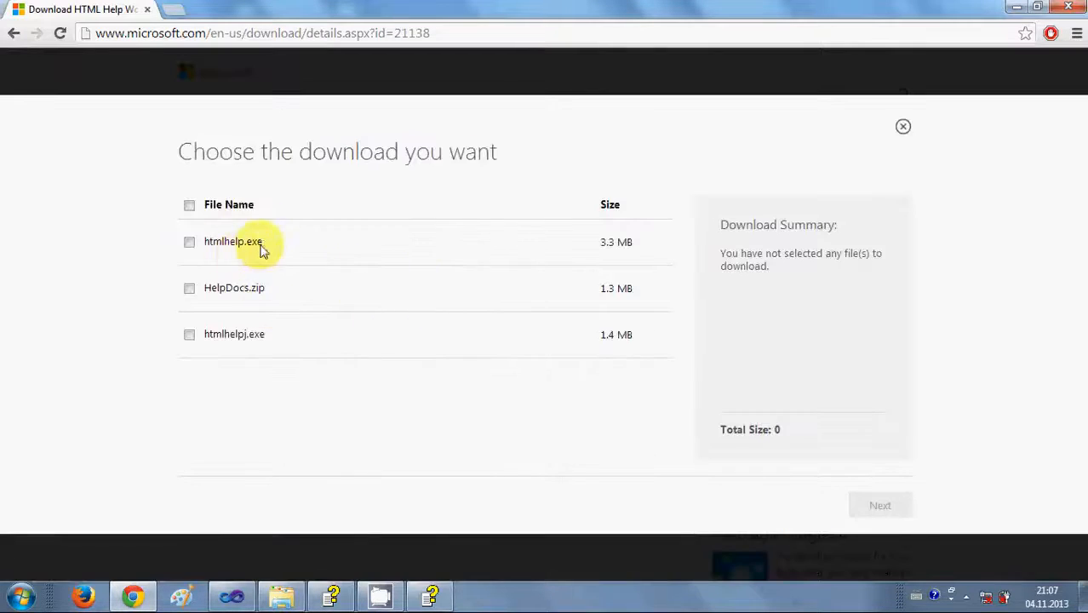
{"action": "left_click", "coordinate": [190, 244]}
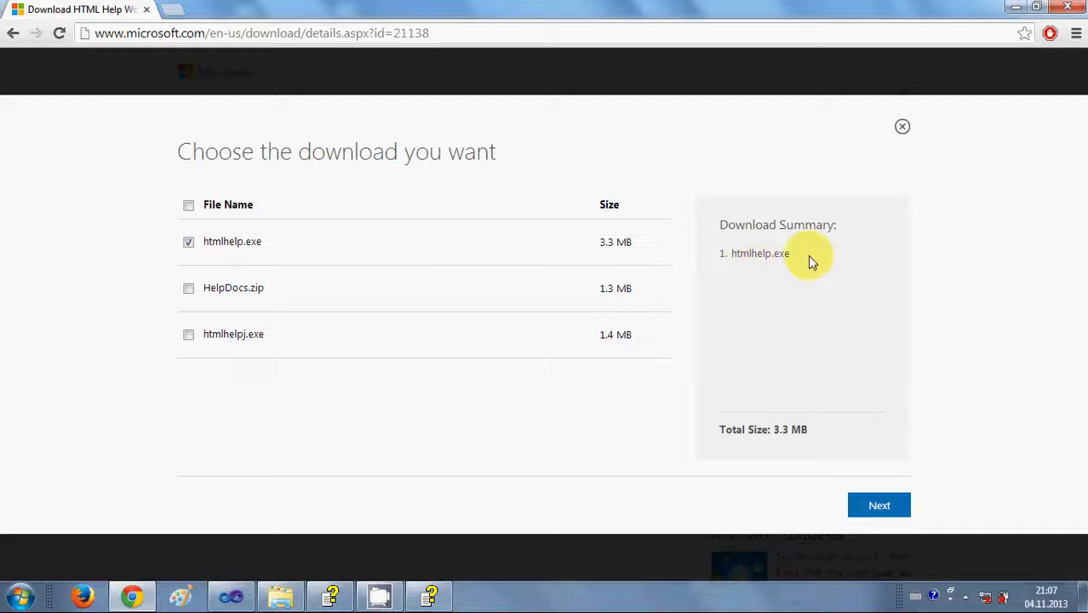
{"action": "left_click", "coordinate": [904, 128]}
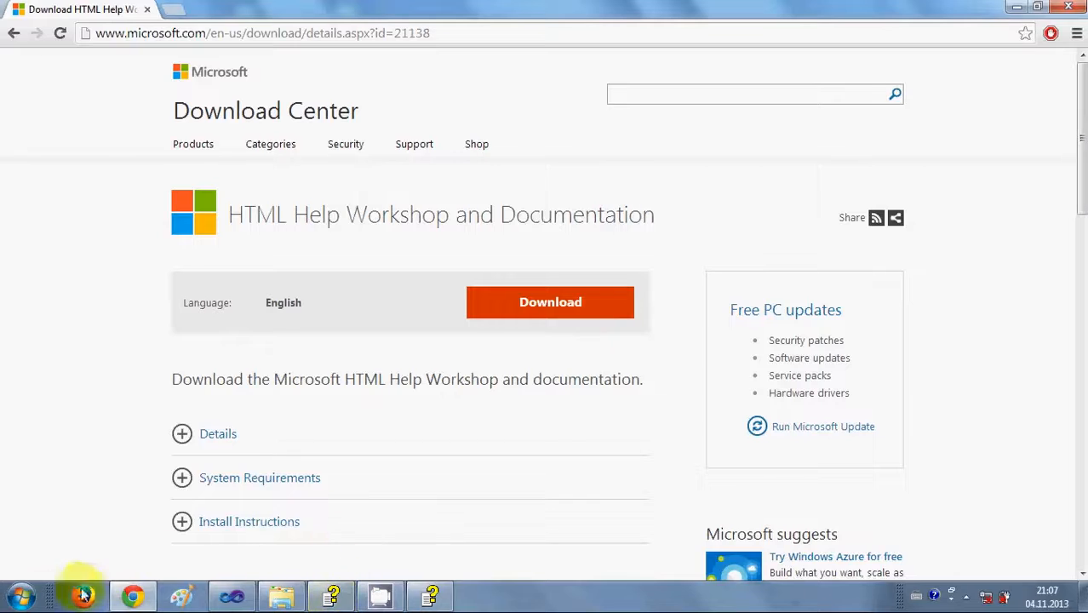
{"action": "left_click", "coordinate": [22, 596]}
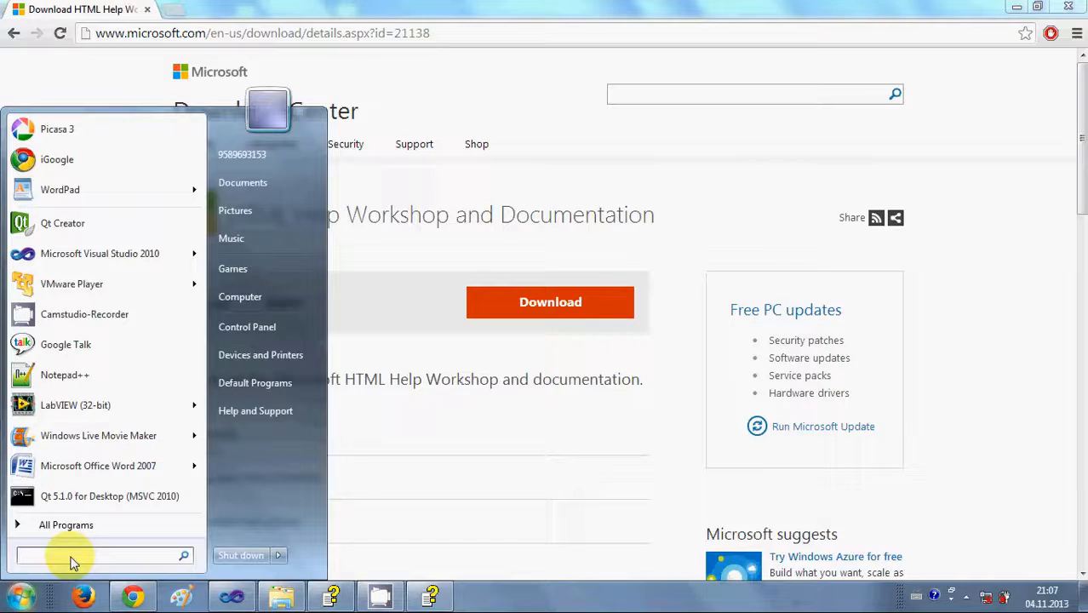
Launch HTML Help Workshop from a Start search for 'html', then move and enlarge its window.
{"action": "type", "text": "h"}
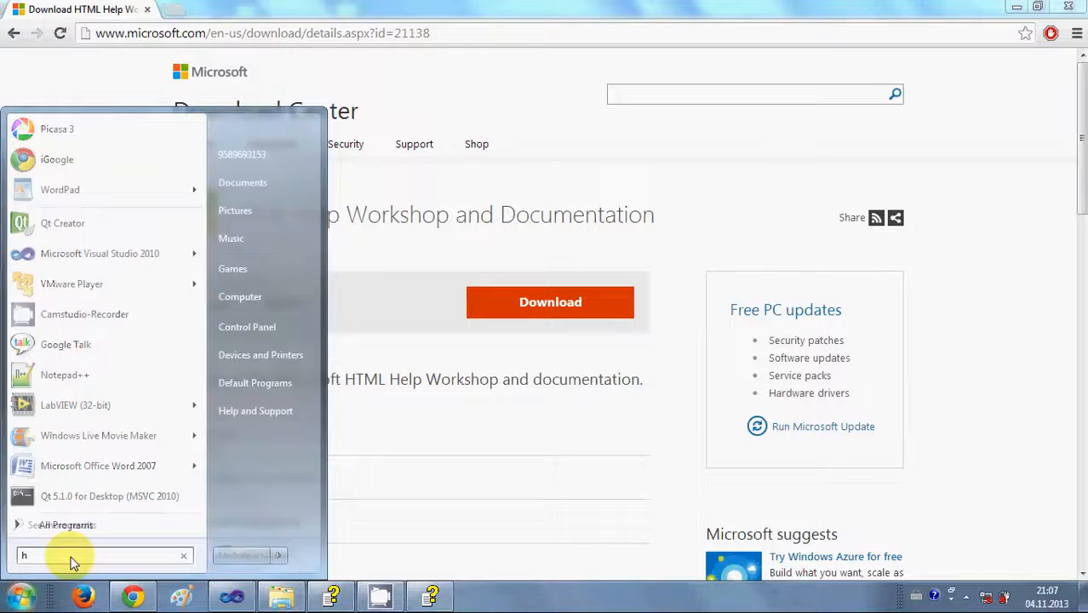
{"action": "type", "text": "tml"}
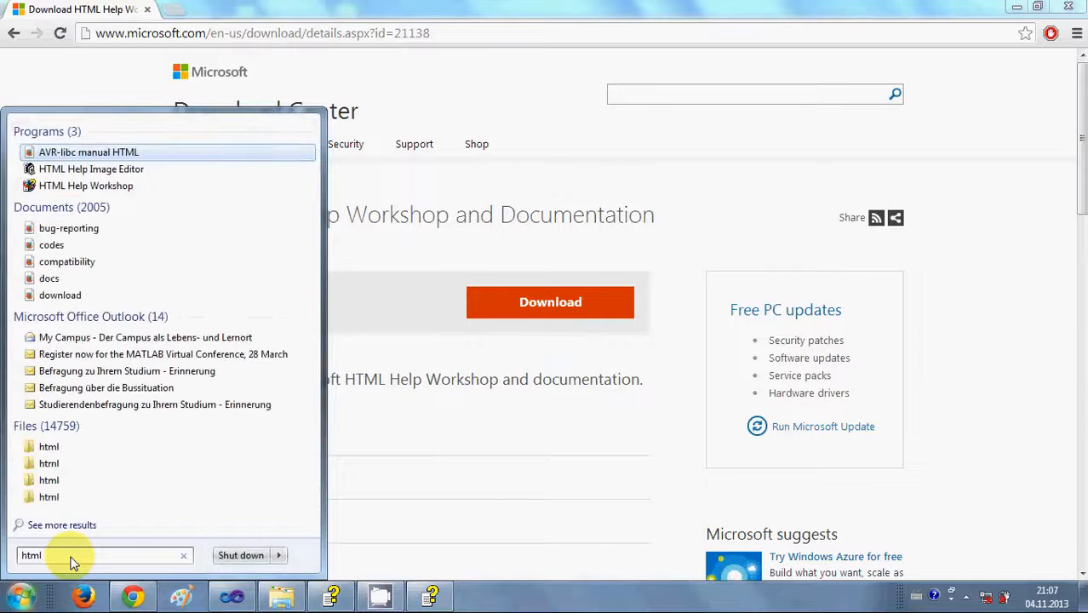
{"action": "left_click", "coordinate": [119, 185]}
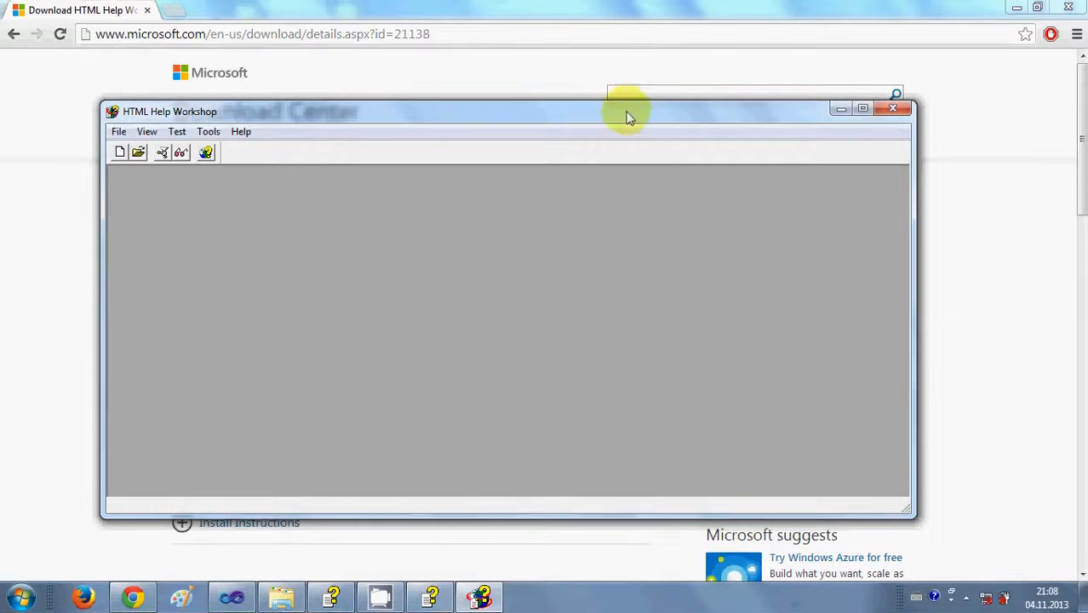
{"action": "left_click_drag", "start_coordinate": [626, 113], "coordinate": [627, 83]}
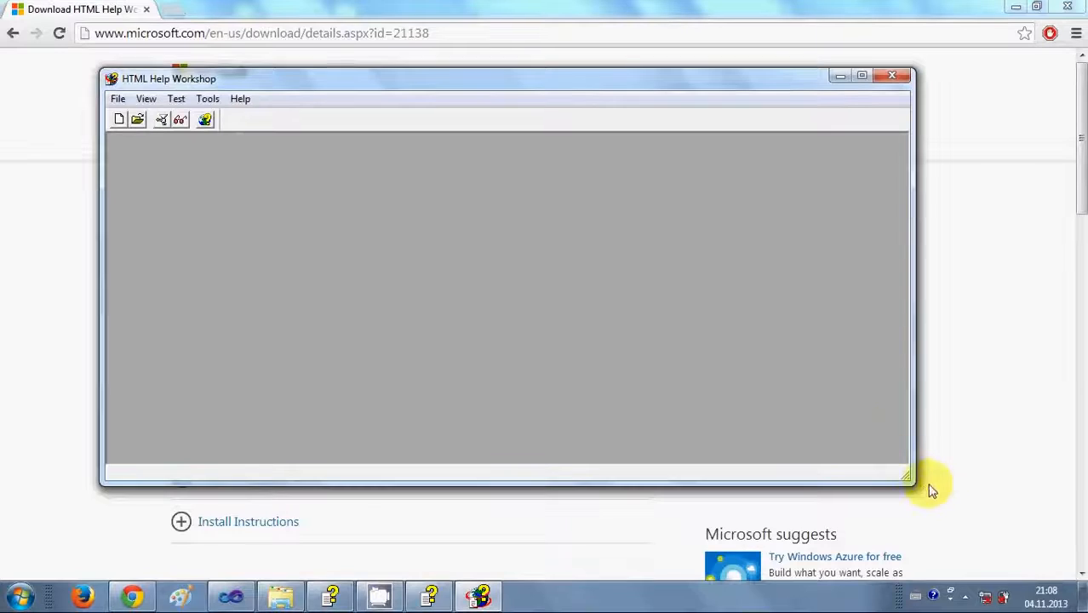
{"action": "left_click_drag", "start_coordinate": [908, 477], "coordinate": [940, 533]}
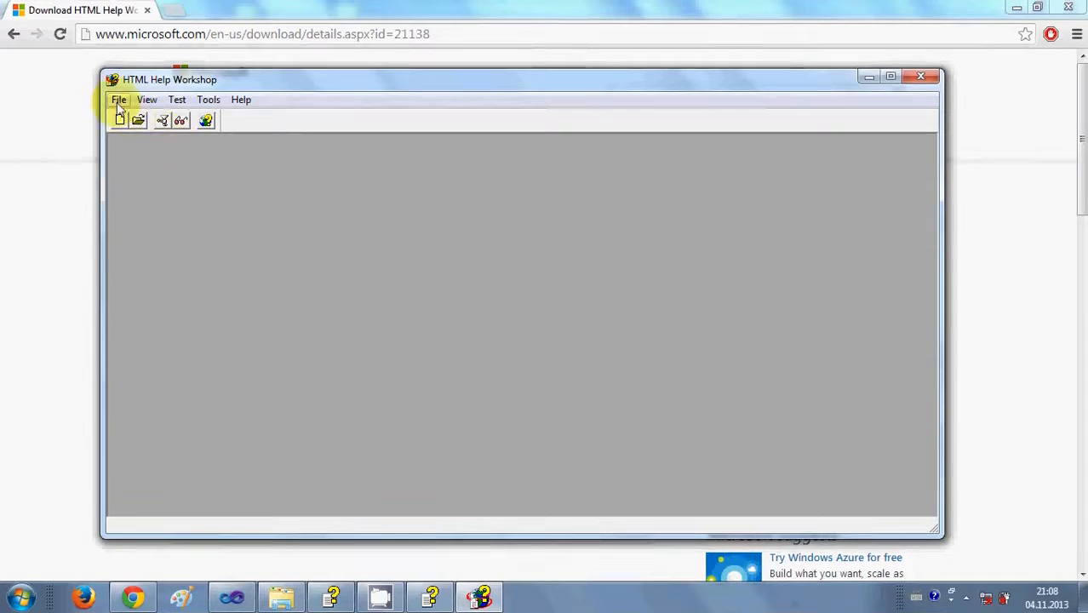
Start the New Project wizard from File > New, pass the welcome page, and browse for a save location.
{"action": "left_click", "coordinate": [119, 100]}
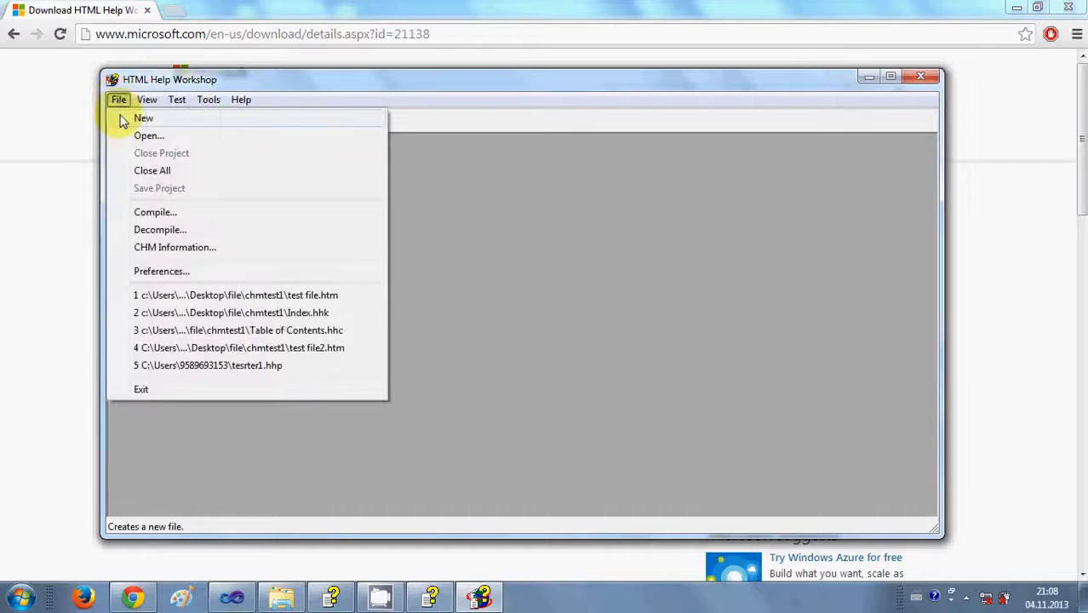
{"action": "left_click", "coordinate": [130, 121]}
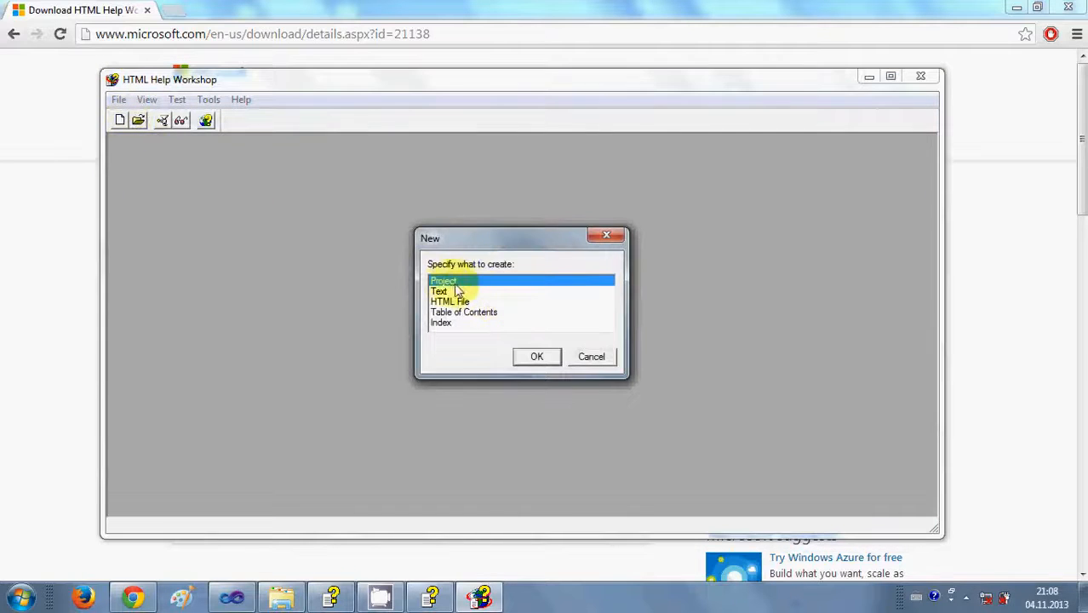
{"action": "left_click", "coordinate": [536, 356]}
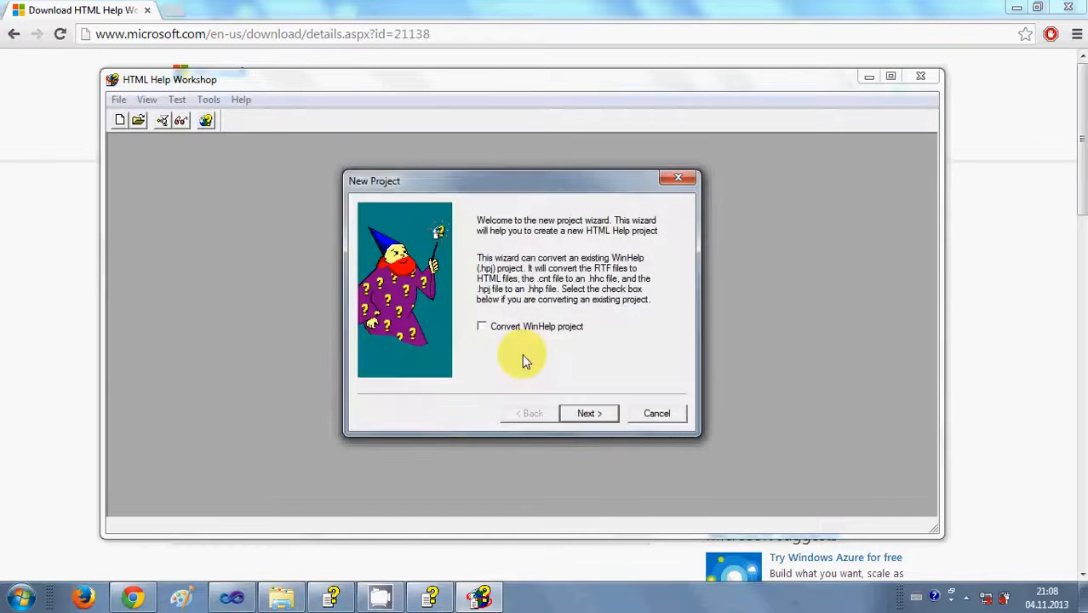
{"action": "left_click", "coordinate": [585, 414]}
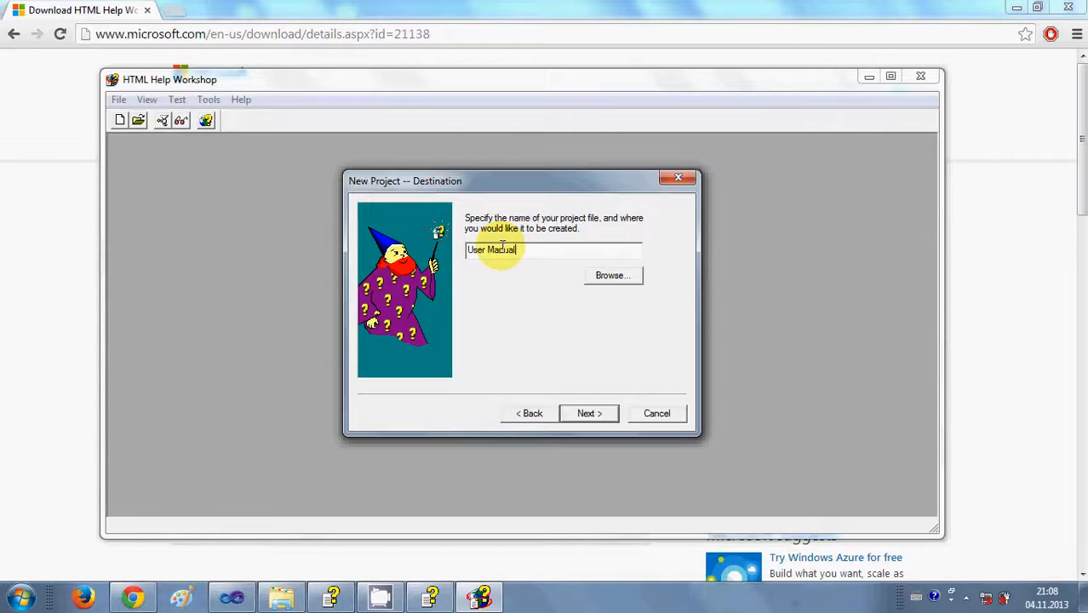
{"action": "left_click", "coordinate": [602, 279]}
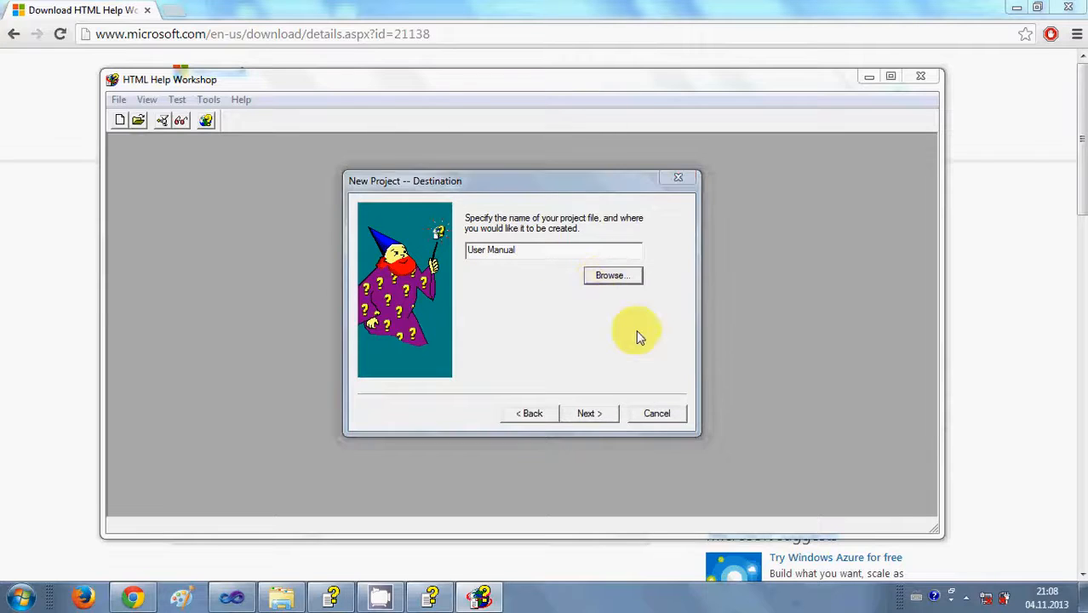
Paste the CHM FILE folder path copied from Explorer into the file browser and go there.
{"action": "left_click_drag", "start_coordinate": [495, 390], "coordinate": [498, 269]}
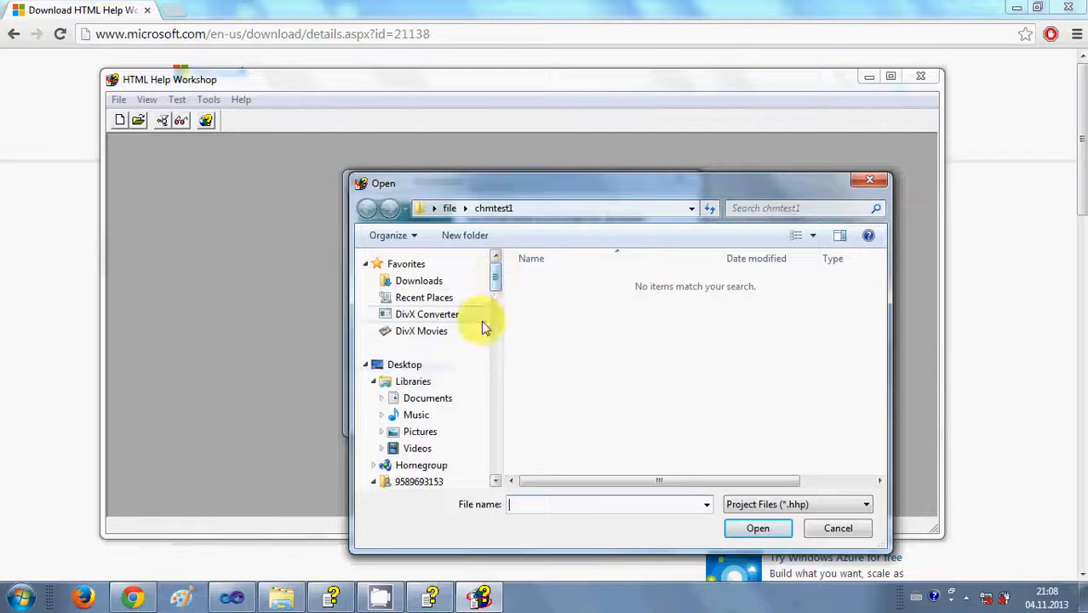
{"action": "left_click", "coordinate": [281, 596]}
{"action": "left_click", "coordinate": [381, 32]}
{"action": "key", "text": "ctrl+c"}
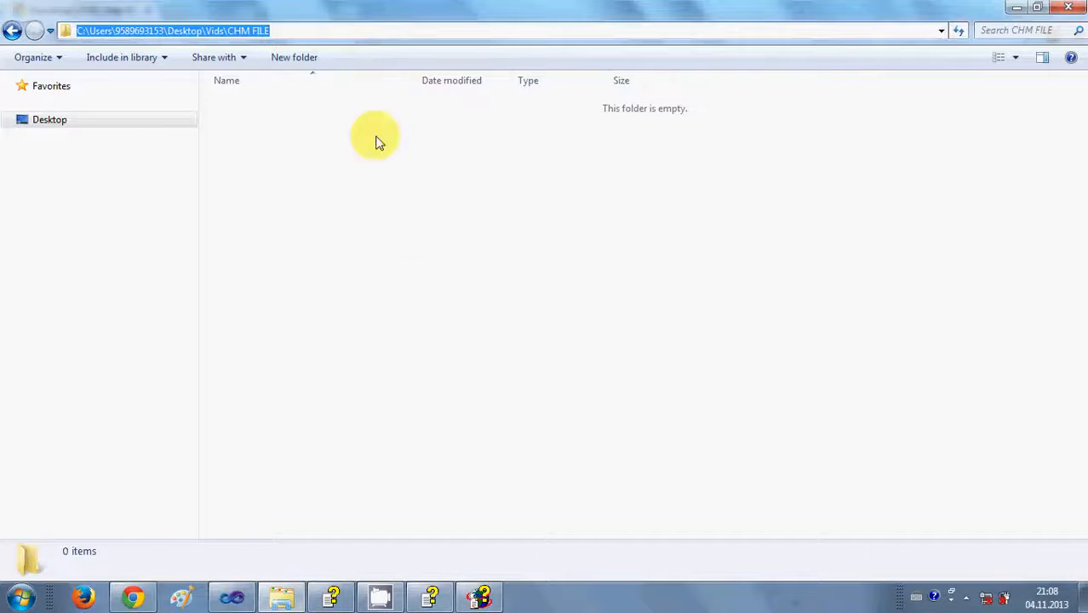
{"action": "left_click", "coordinate": [479, 596]}
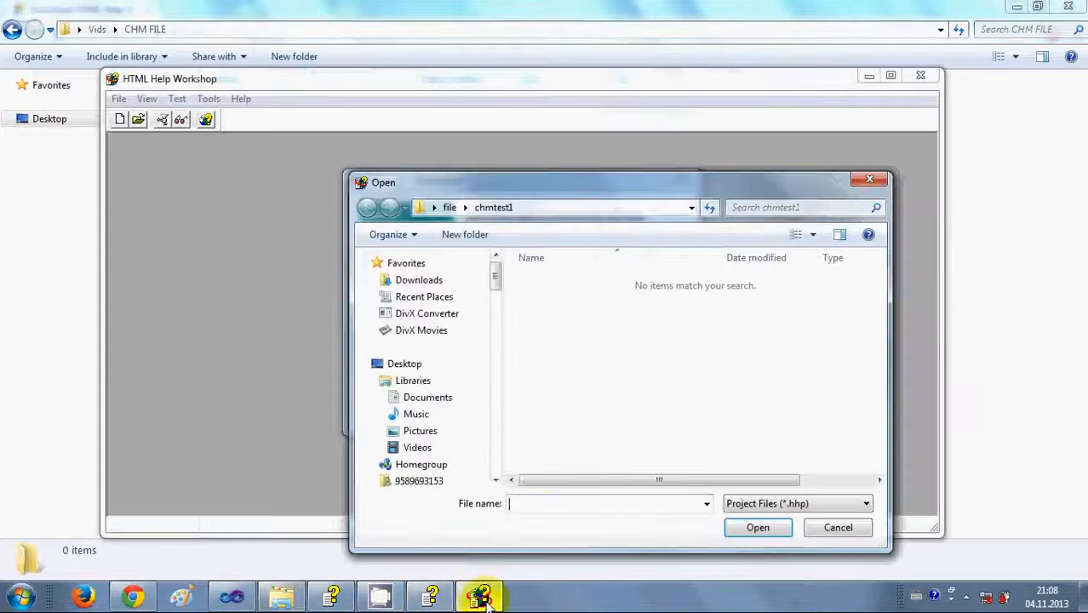
{"action": "left_click", "coordinate": [607, 207]}
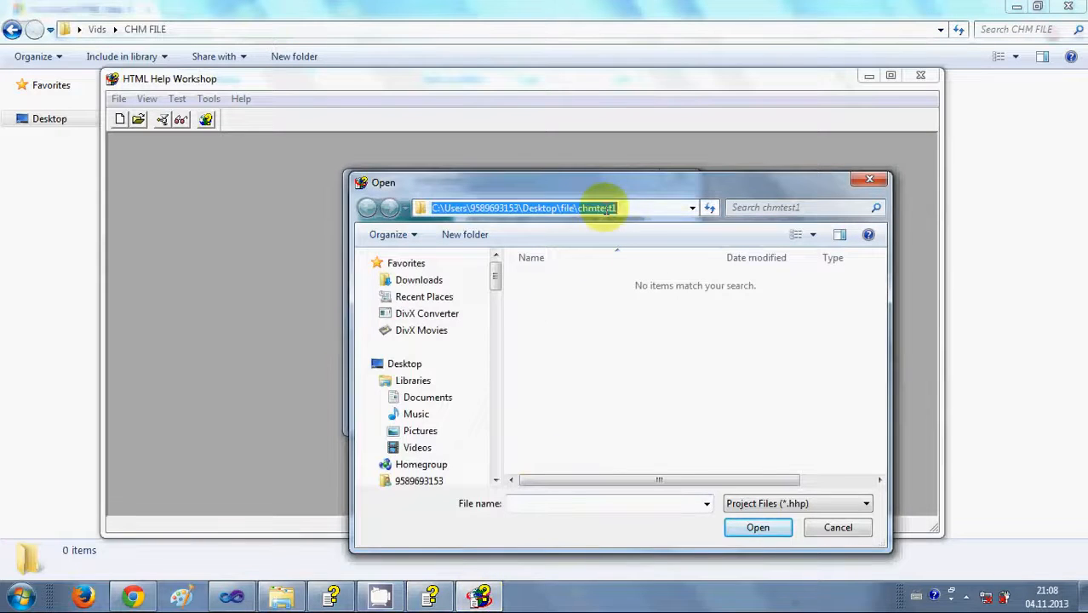
{"action": "key", "text": "ctrl+v"}
{"action": "key", "text": "Return"}
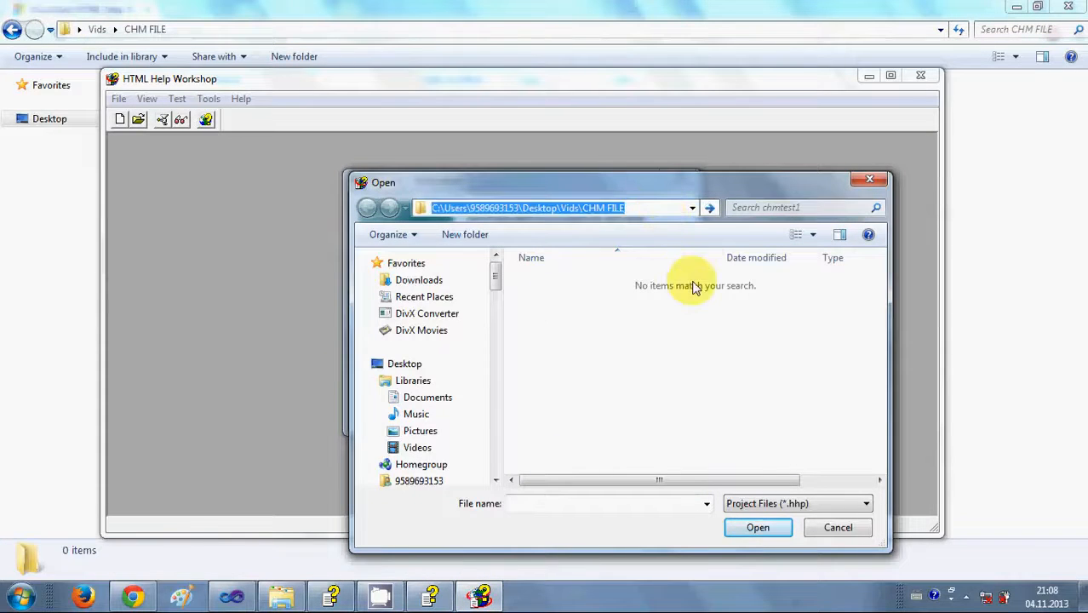
Enter the project file name and confirm saving it in Desktop\Vids\CHM FILE.
{"action": "left_click", "coordinate": [751, 531]}
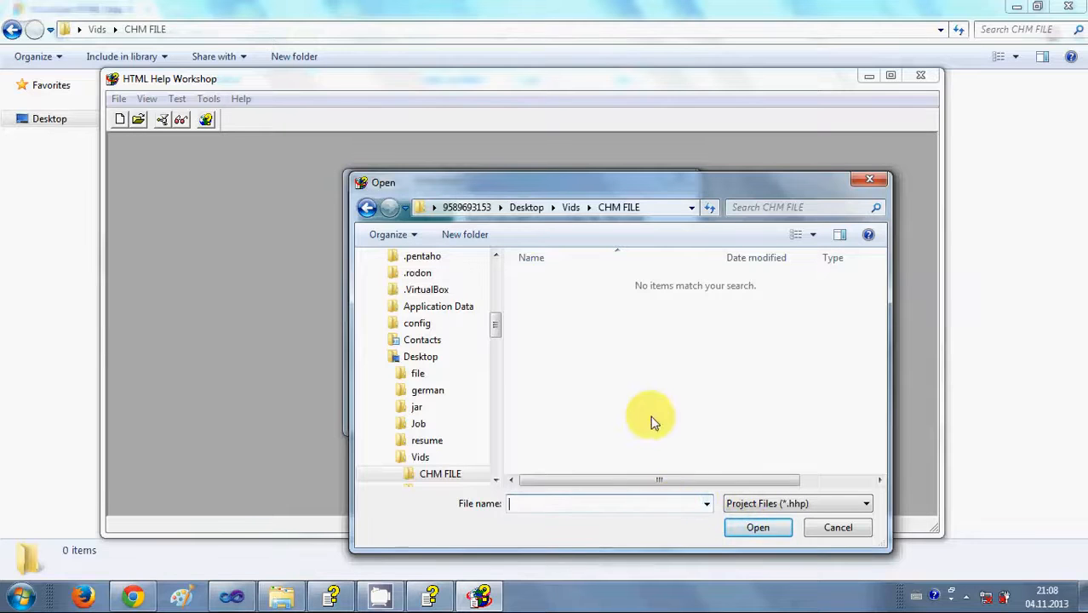
{"action": "left_click", "coordinate": [539, 597]}
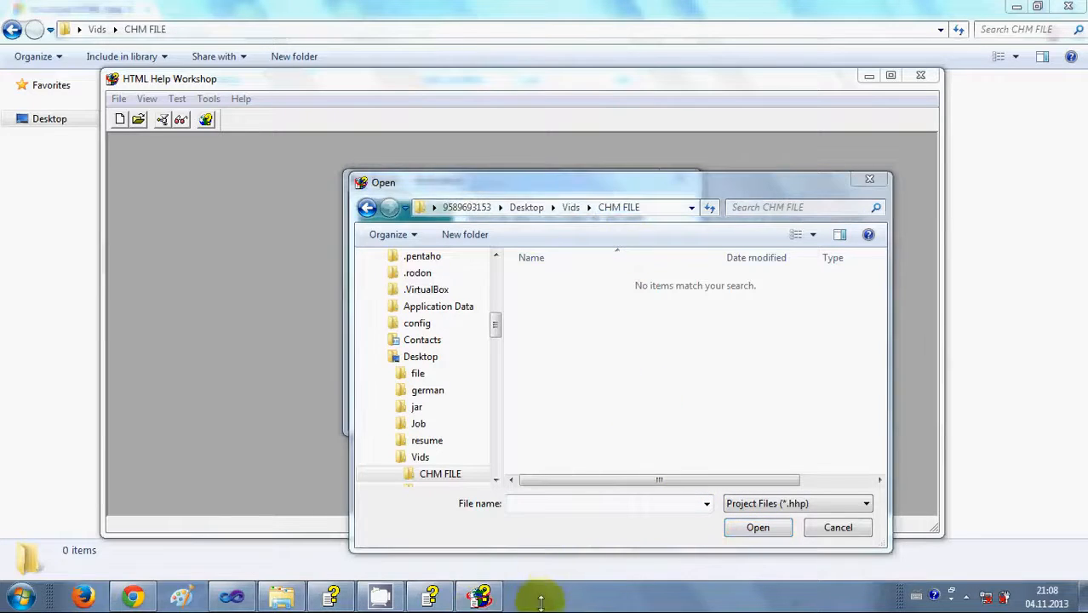
{"action": "left_click", "coordinate": [577, 505]}
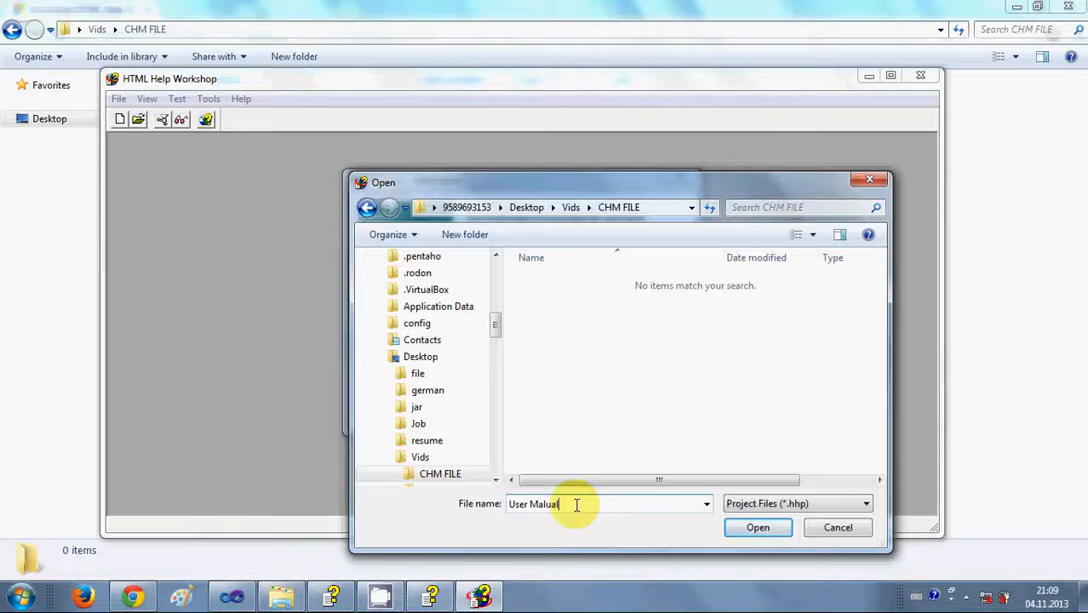
{"action": "left_click", "coordinate": [754, 528]}
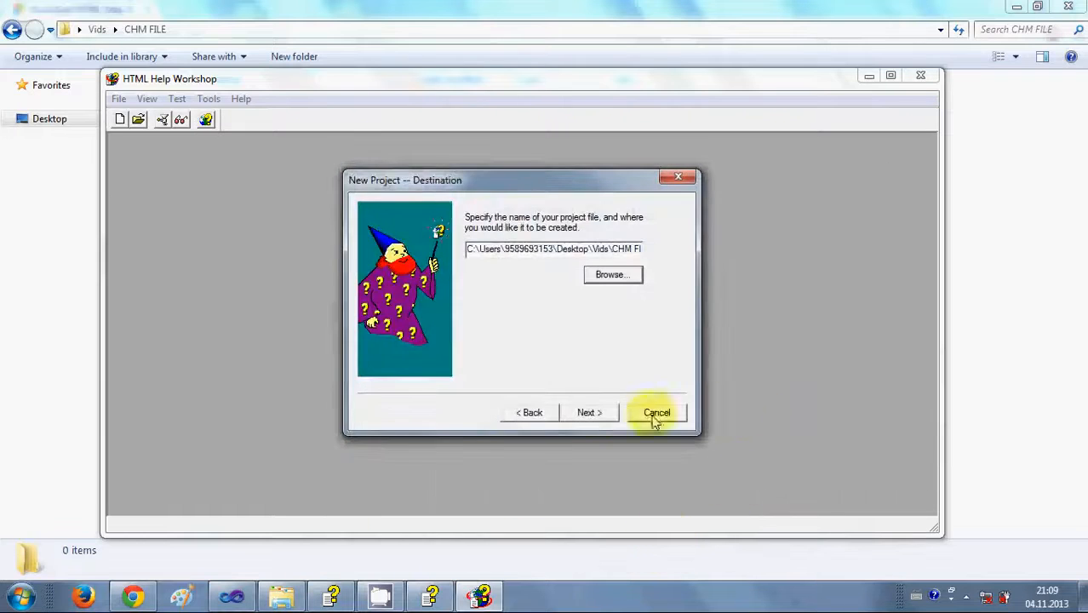
Advance the wizard to Finish, leaving HTML files (.htm) and other existing files unchecked.
{"action": "left_click", "coordinate": [587, 414]}
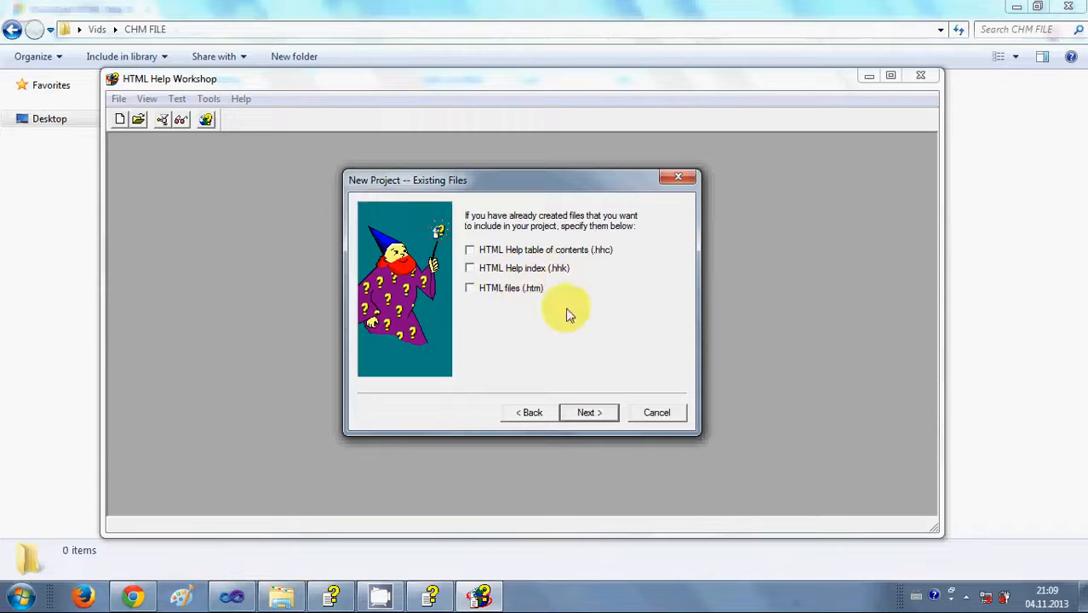
{"action": "left_click", "coordinate": [471, 289]}
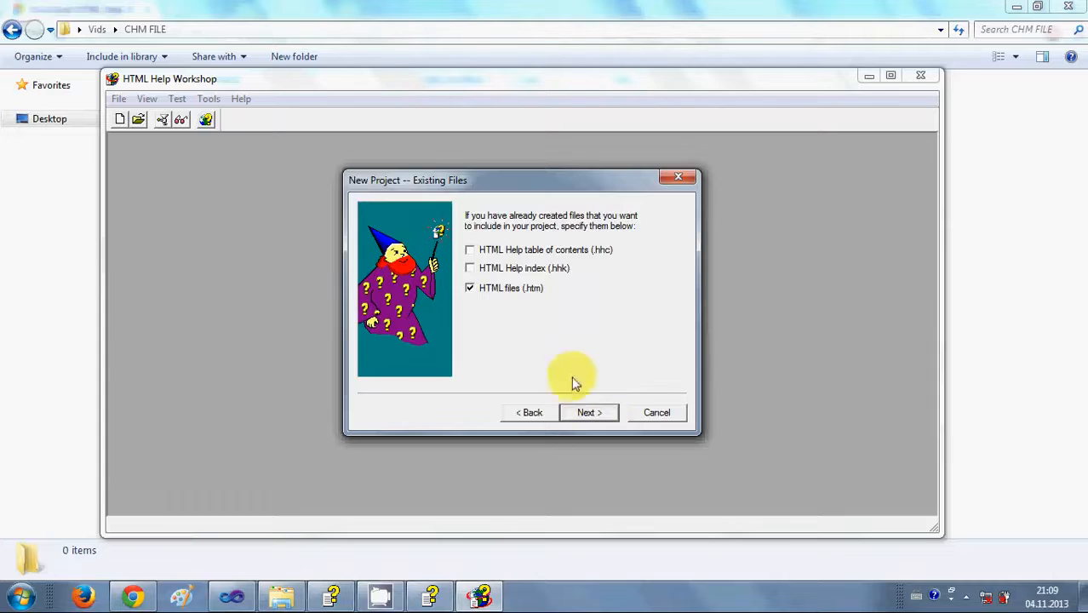
{"action": "left_click", "coordinate": [588, 409]}
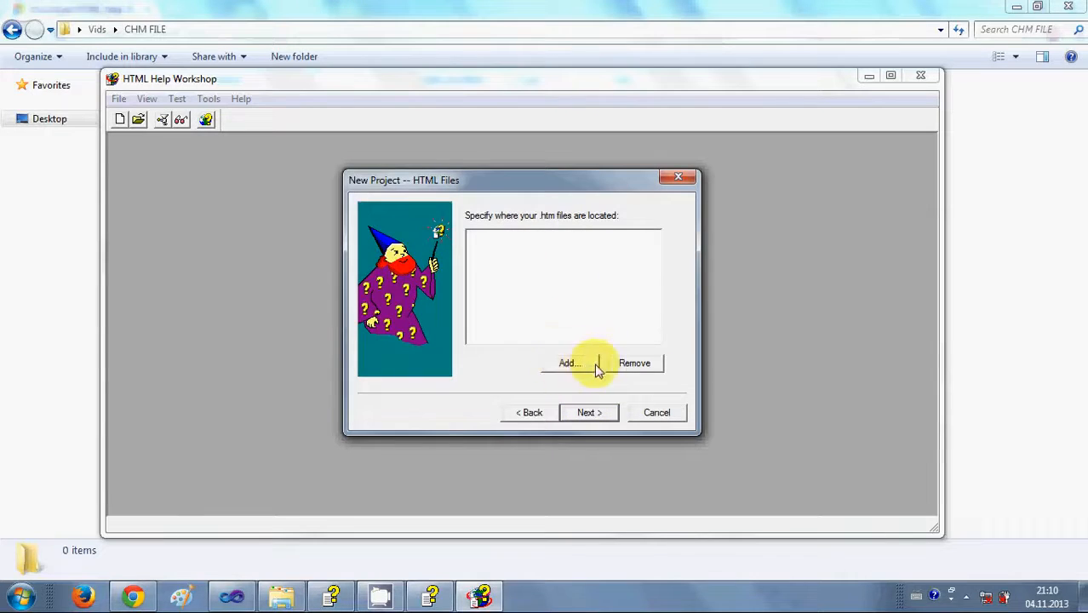
{"action": "left_click", "coordinate": [528, 412]}
{"action": "left_click", "coordinate": [471, 289]}
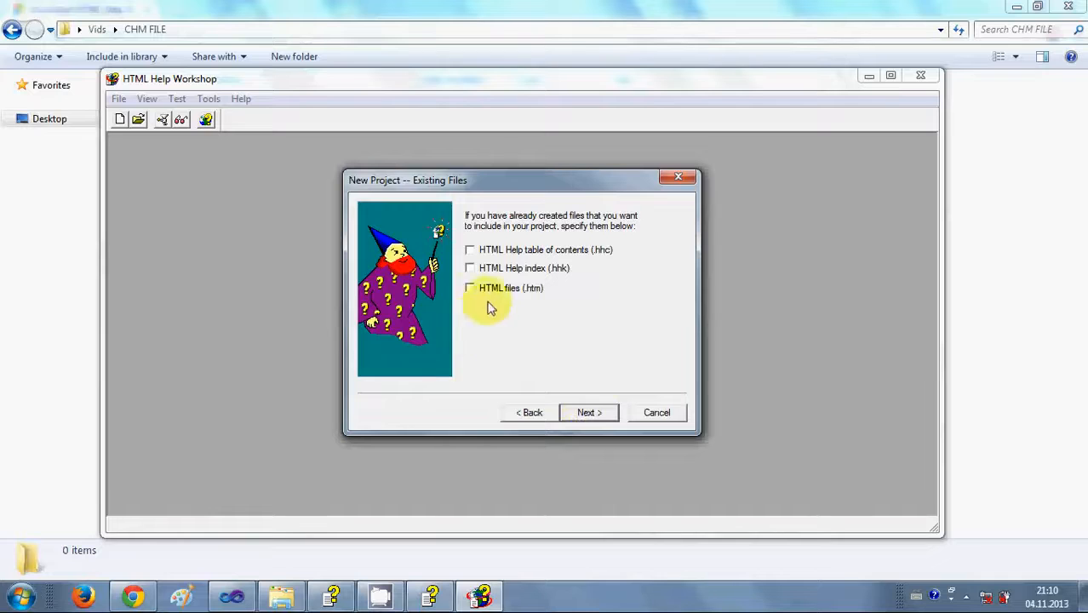
{"action": "left_click", "coordinate": [590, 414]}
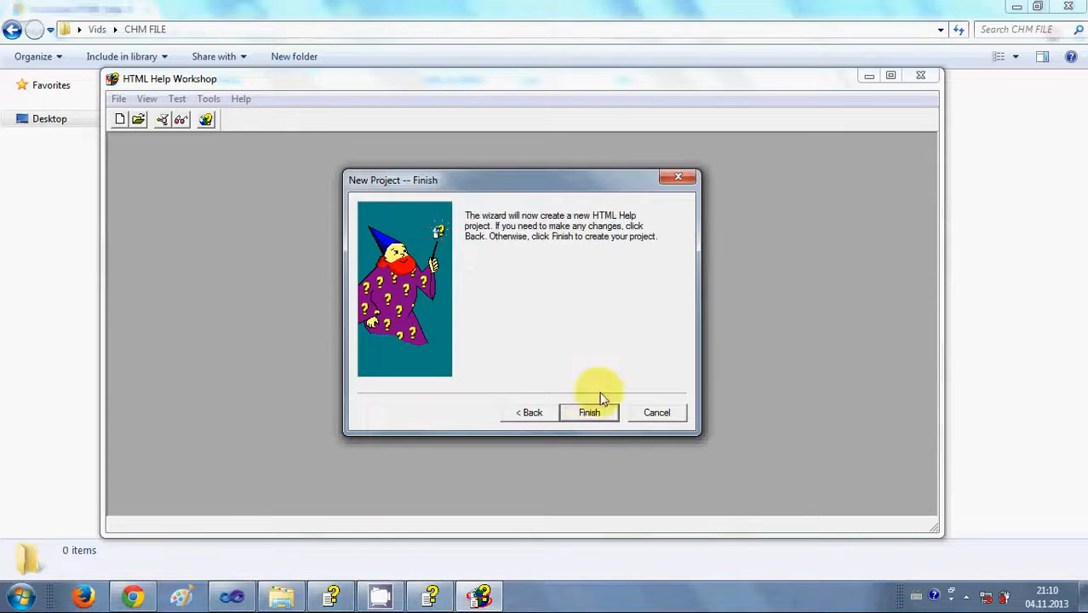
Finish the User Malual project and start a new HTML file, bringing up its title prompt.
{"action": "left_click", "coordinate": [590, 416]}
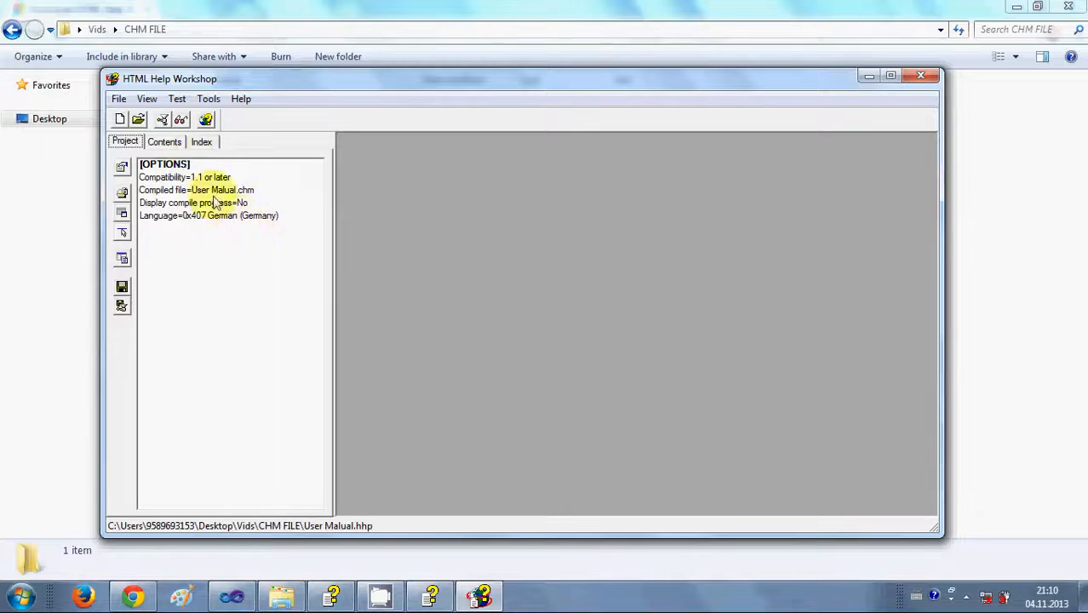
{"action": "left_click", "coordinate": [123, 103]}
{"action": "left_click", "coordinate": [138, 114]}
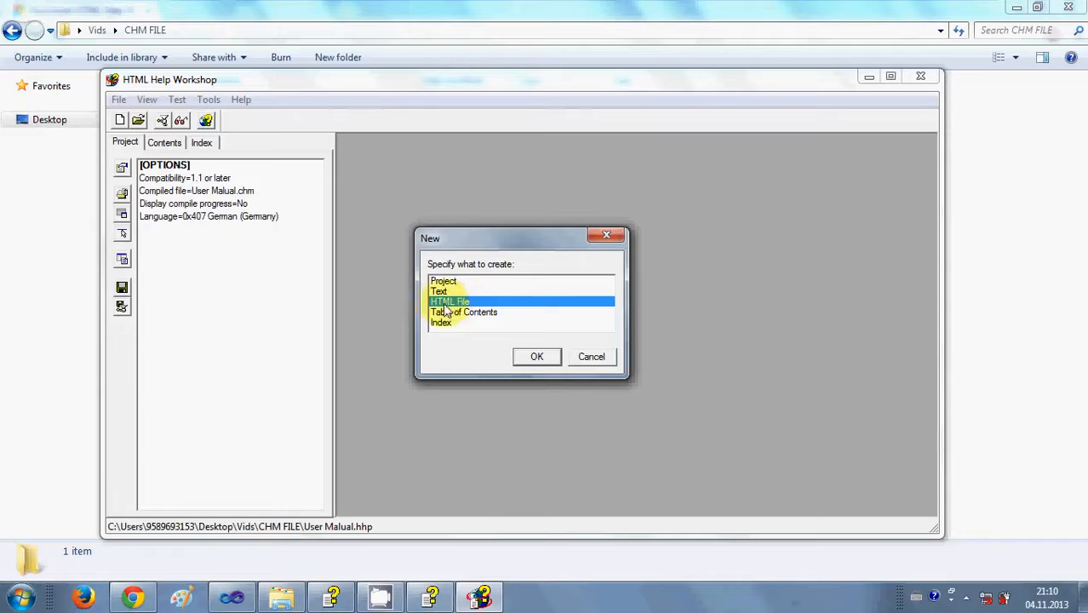
{"action": "left_click", "coordinate": [537, 357]}
{"action": "left_click", "coordinate": [558, 290]}
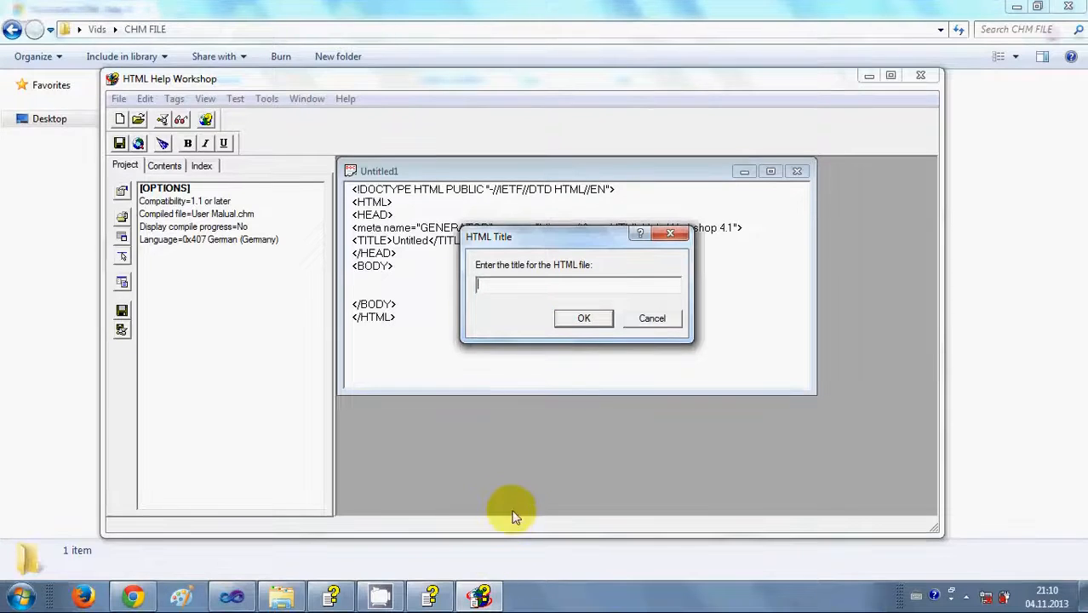
{"action": "left_click", "coordinate": [482, 605]}
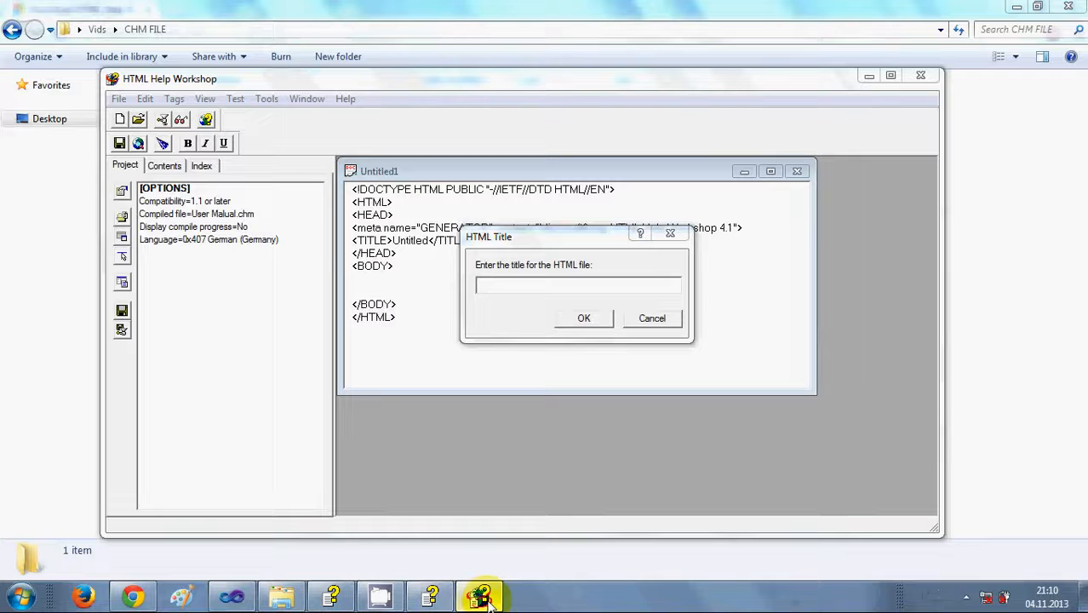
Switch to the Oracle VM VirtualBox help and expand its contents and the First steps chapter.
{"action": "left_click", "coordinate": [332, 596]}
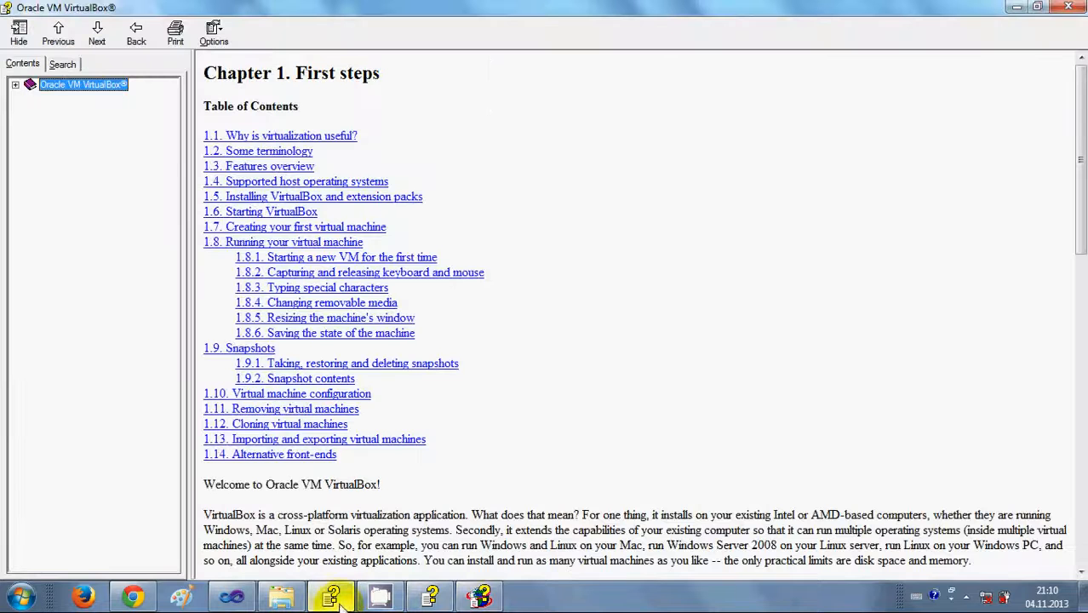
{"action": "left_click", "coordinate": [15, 84]}
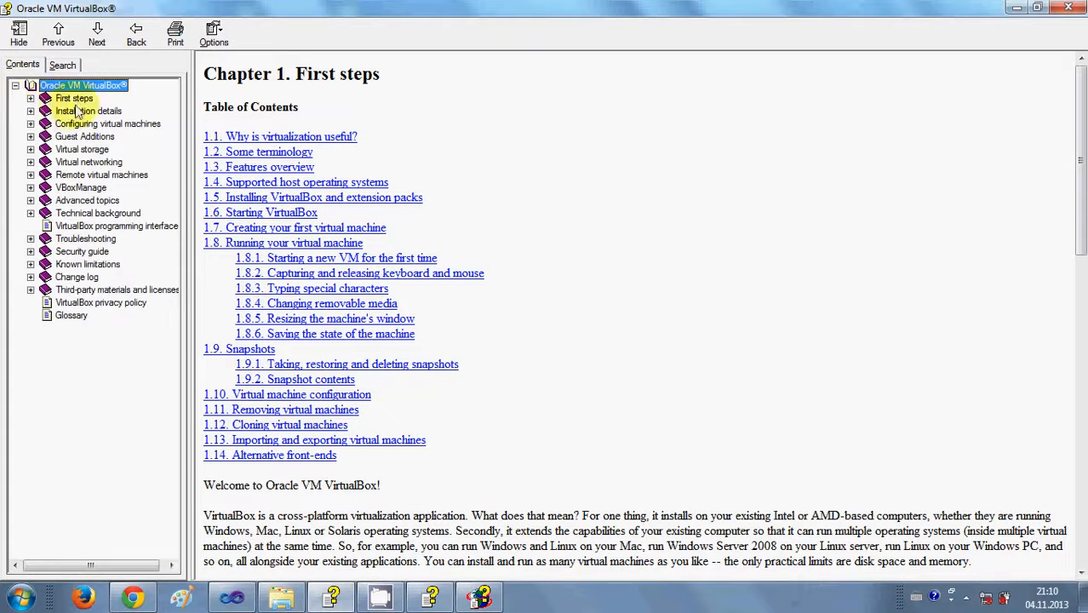
{"action": "left_click", "coordinate": [30, 99]}
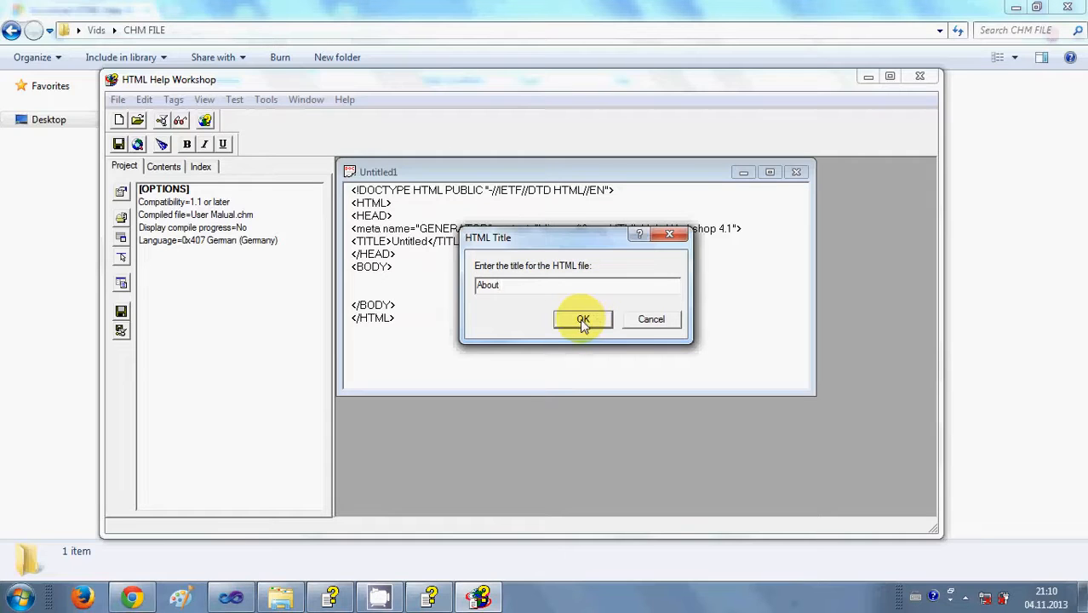
Confirm About as the page title and add the body paragraph 'My first CHM file'.
{"action": "left_click", "coordinate": [580, 318]}
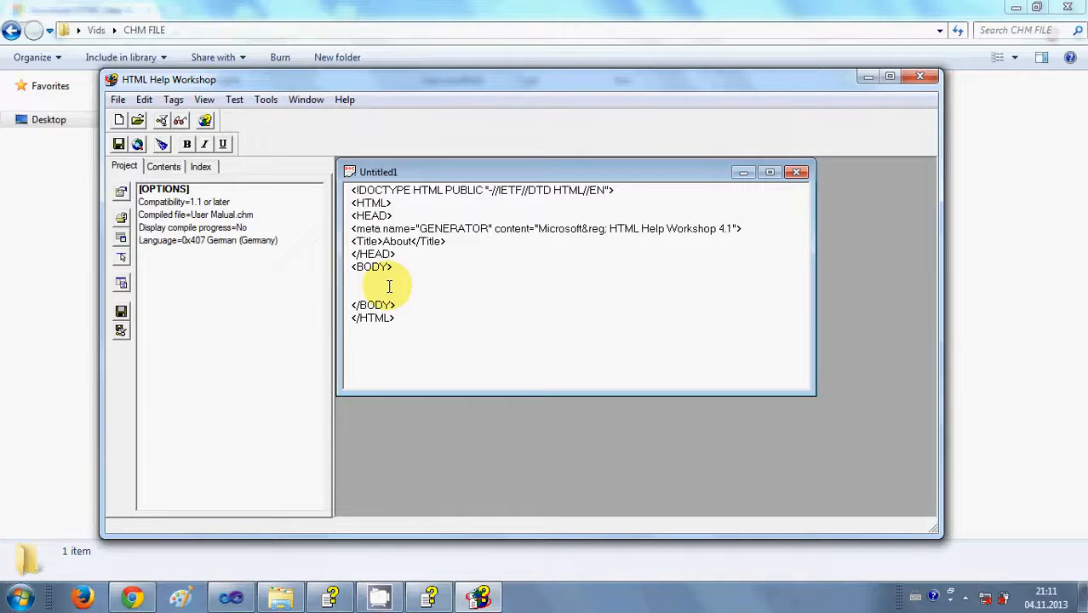
{"action": "left_click_drag", "start_coordinate": [418, 323], "coordinate": [311, 183]}
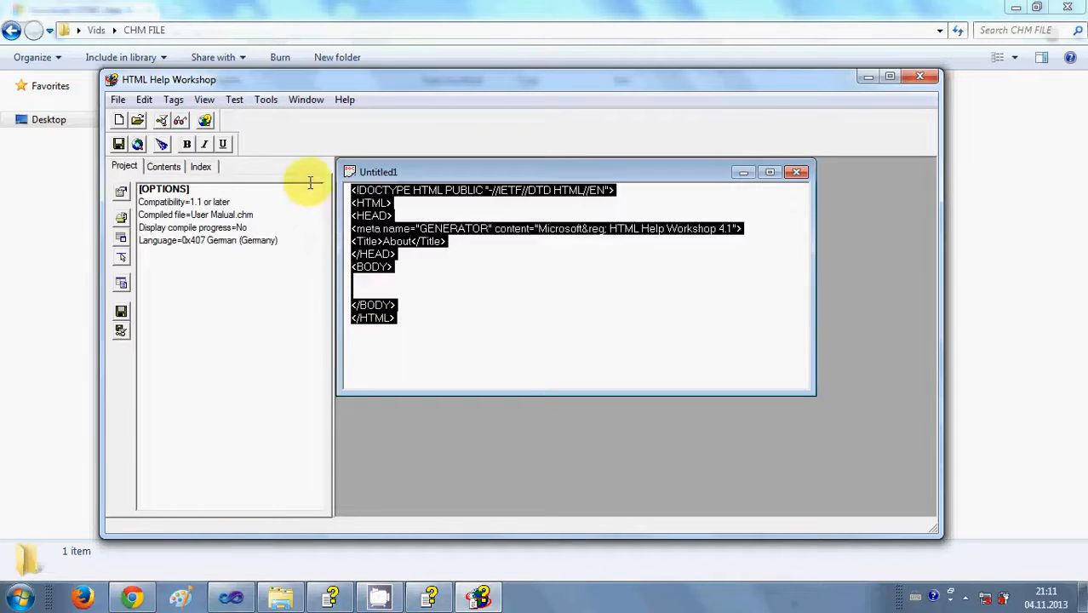
{"action": "left_click", "coordinate": [395, 286]}
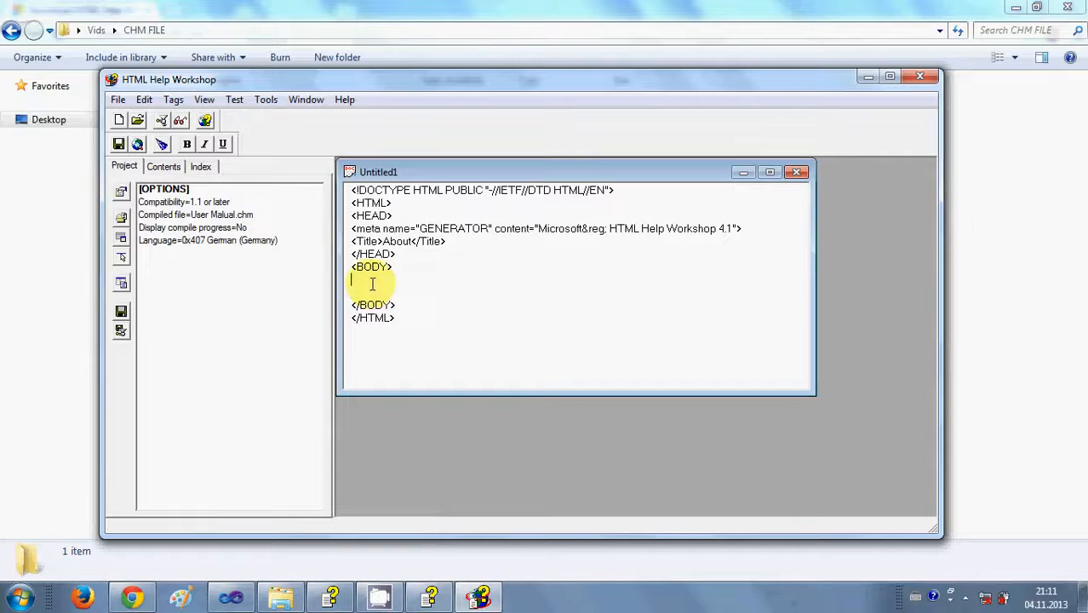
{"action": "key", "text": "Return"}
{"action": "type", "text": "My first CHM file </p>"}
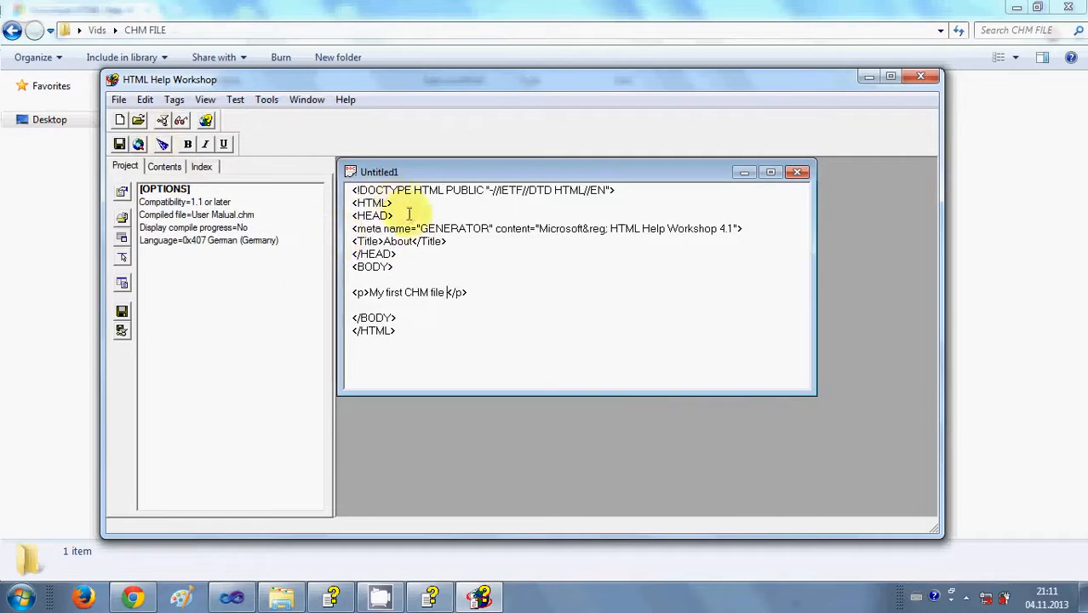
{"action": "left_click", "coordinate": [119, 100]}
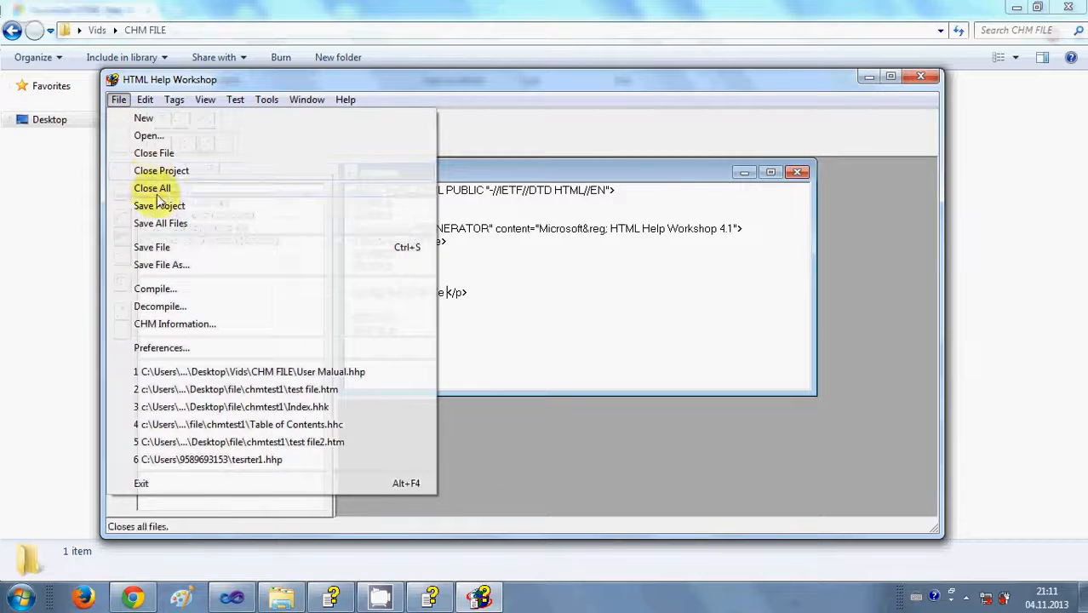
Save the page under the file name 'about' in the Desktop's Vids\CHM FILE folder.
{"action": "left_click", "coordinate": [175, 265]}
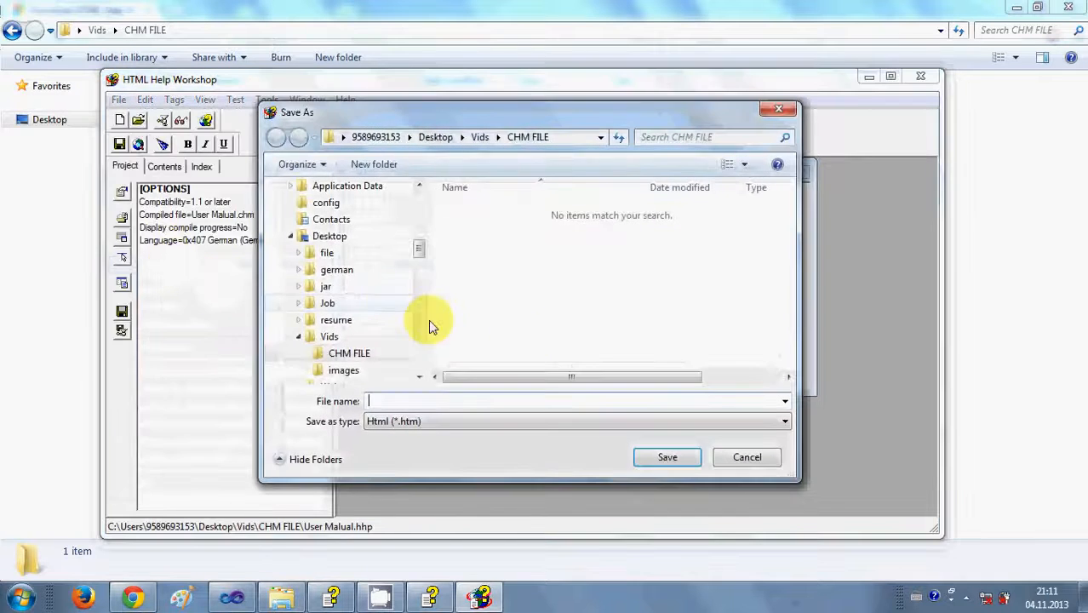
{"action": "type", "text": "about"}
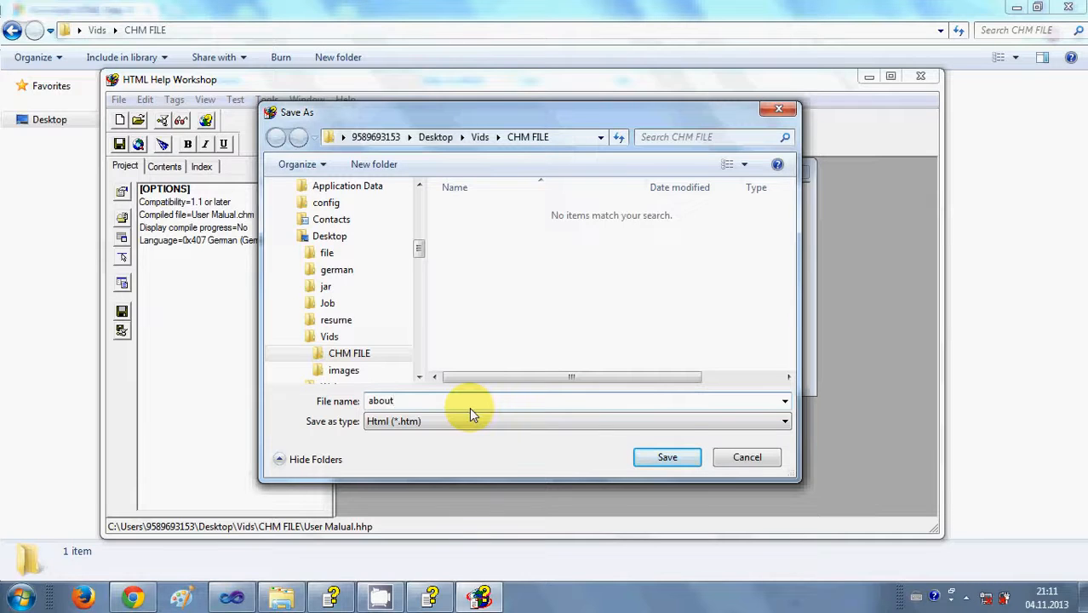
{"action": "left_click_drag", "start_coordinate": [450, 398], "coordinate": [344, 404]}
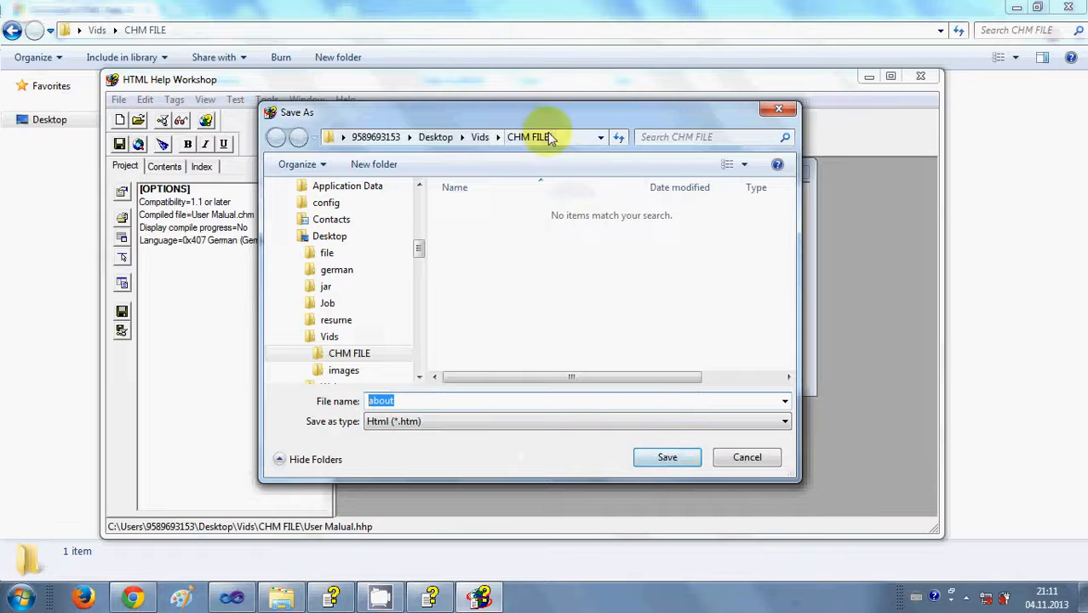
{"action": "left_click", "coordinate": [668, 457]}
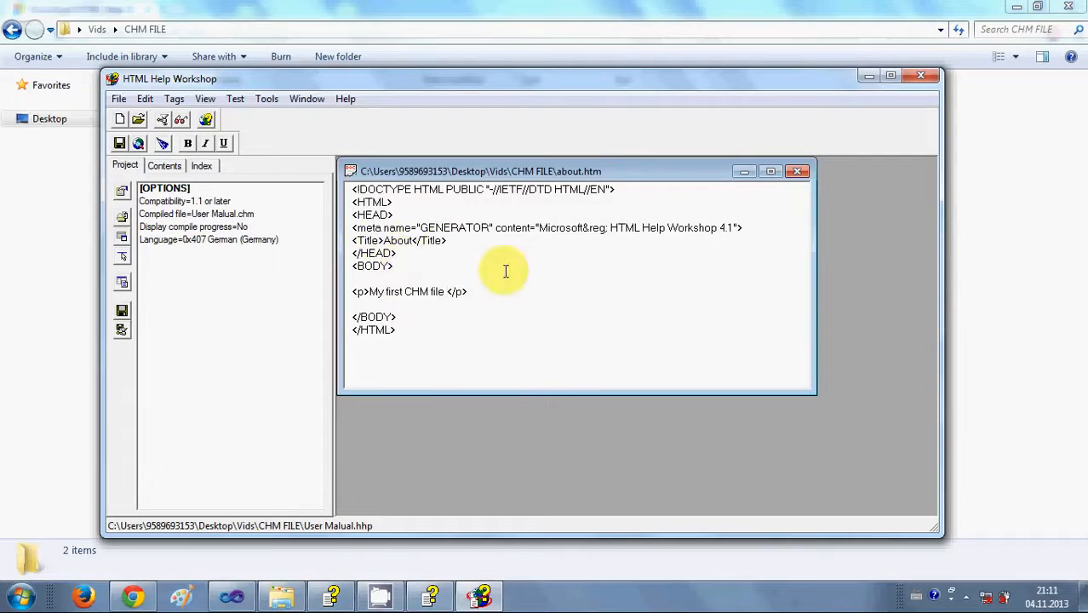
Create a second HTML file and give it the title Content.
{"action": "left_click", "coordinate": [119, 99]}
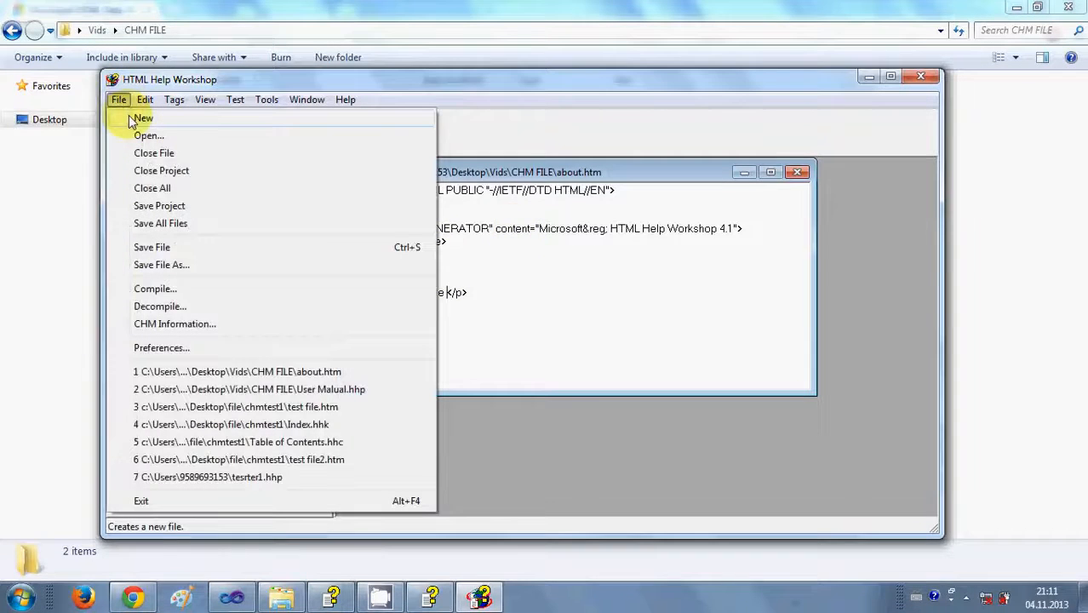
{"action": "left_click", "coordinate": [136, 119]}
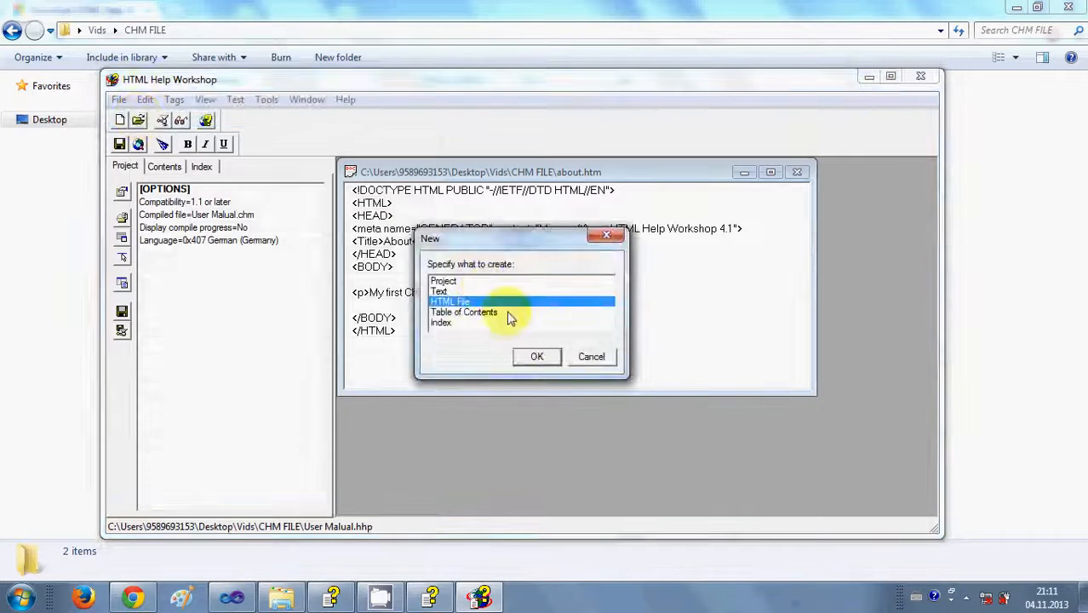
{"action": "left_click", "coordinate": [537, 356]}
{"action": "left_click", "coordinate": [561, 306]}
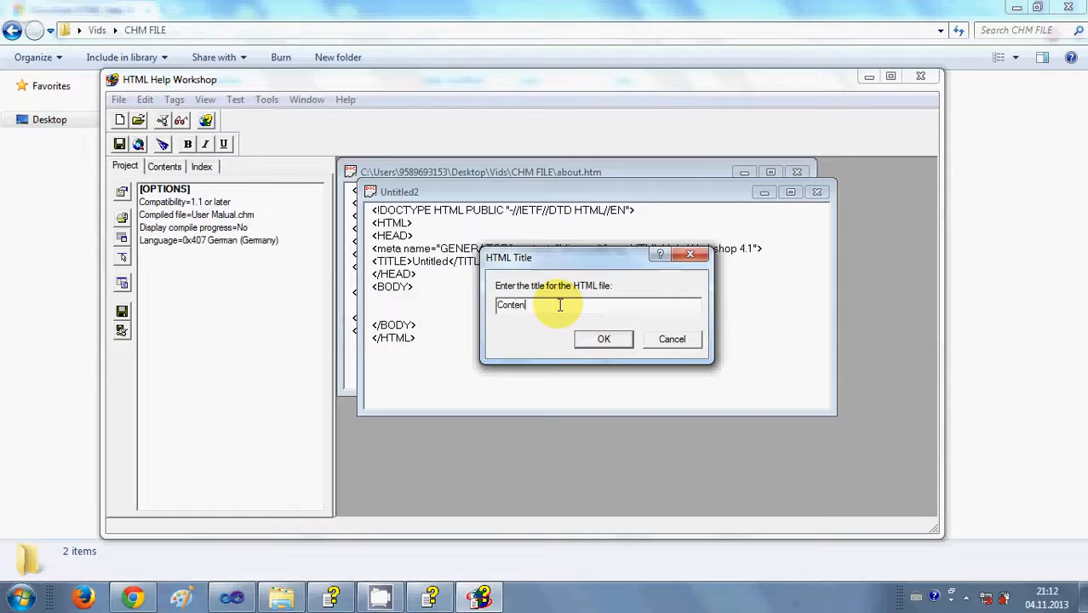
{"action": "left_click", "coordinate": [601, 339]}
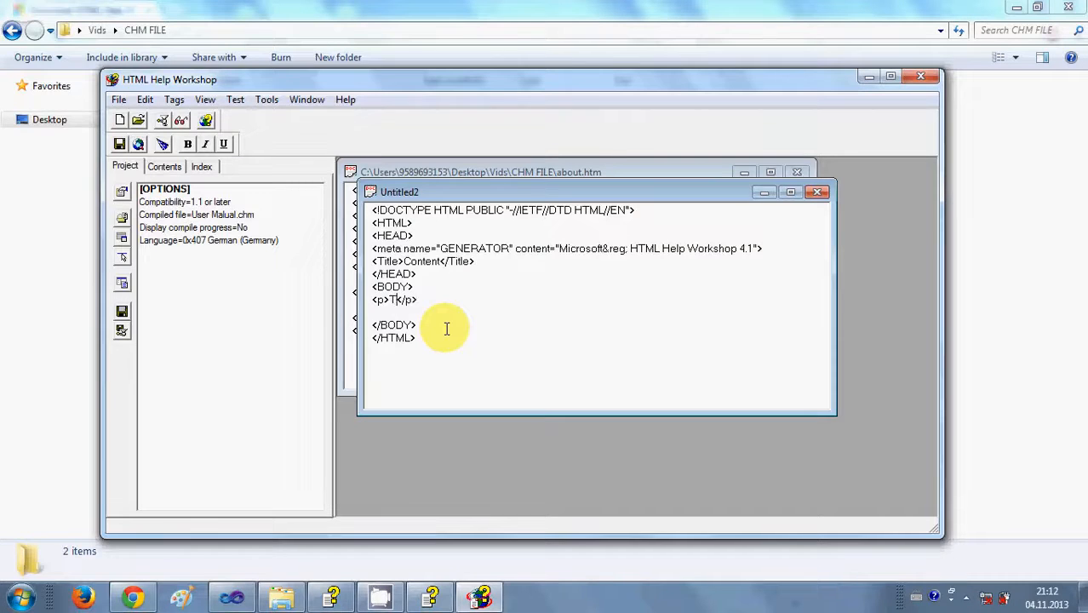
Type the body paragraph 'This is a content file' into the Content page.
{"action": "type", "text": "content file"}
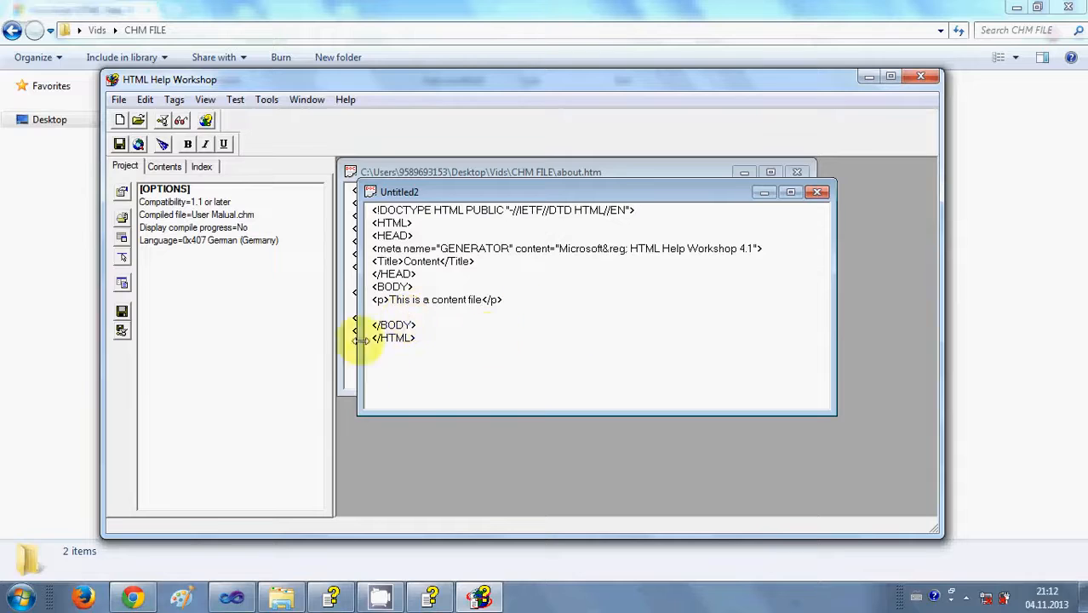
{"action": "left_click", "coordinate": [646, 248]}
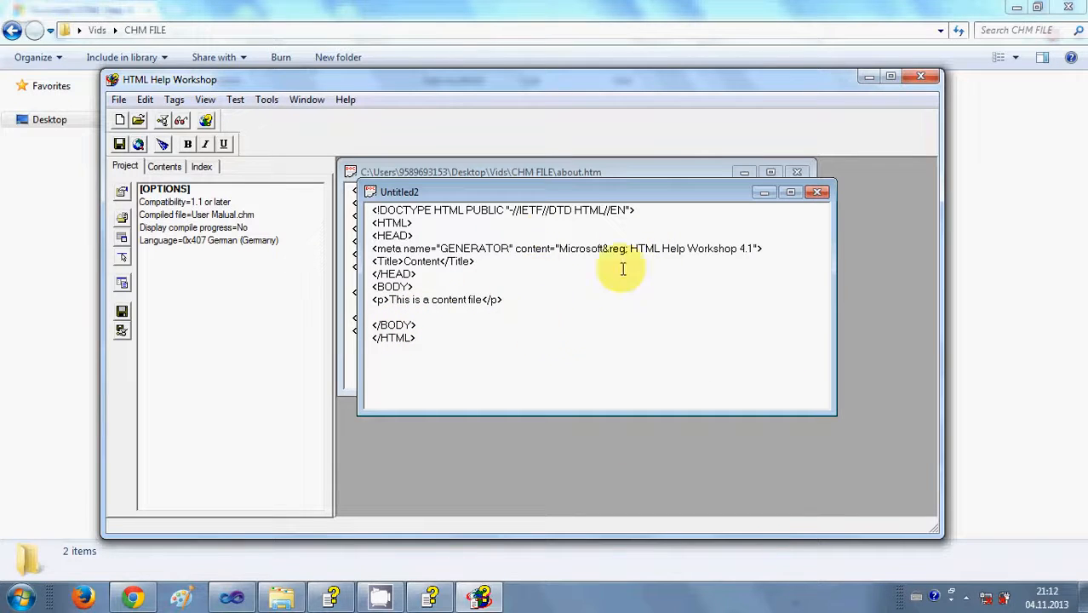
{"action": "left_click", "coordinate": [119, 100]}
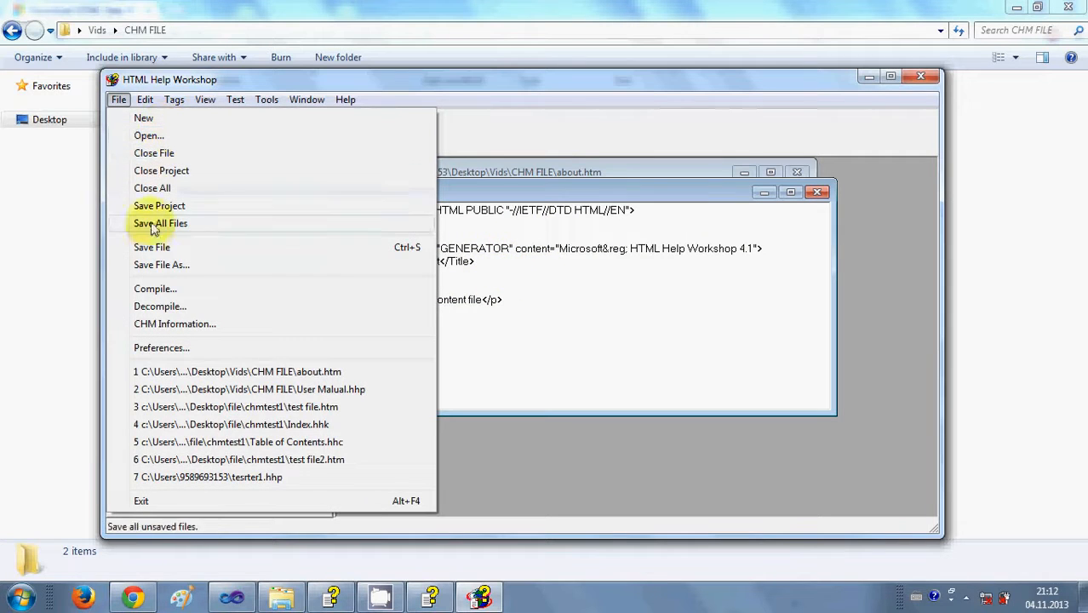
Save the Content page under the file name 'content' as content.htm.
{"action": "left_click", "coordinate": [161, 265]}
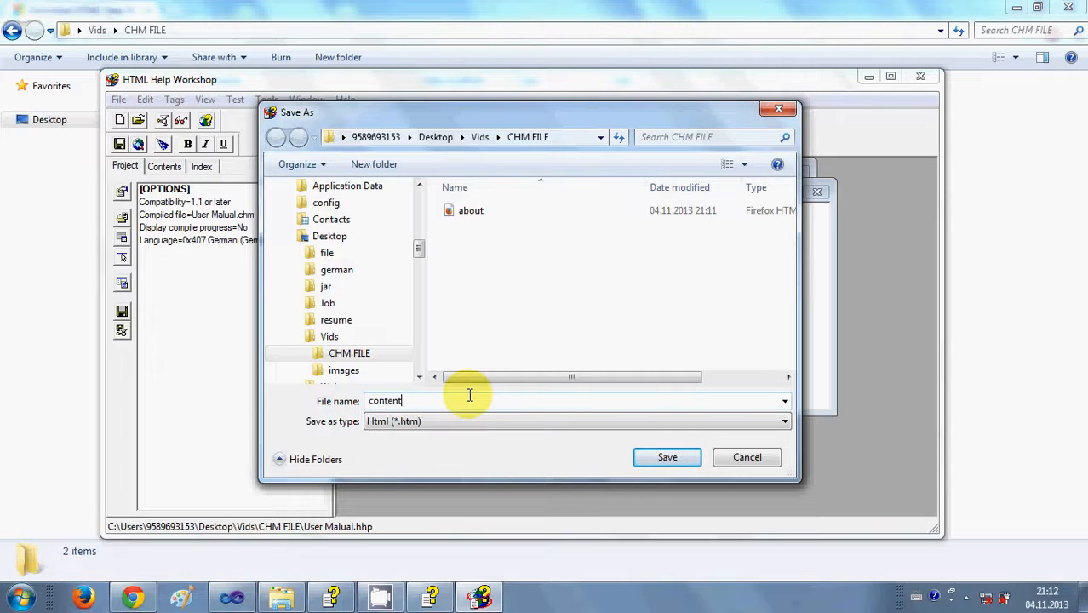
{"action": "type", "text": "content"}
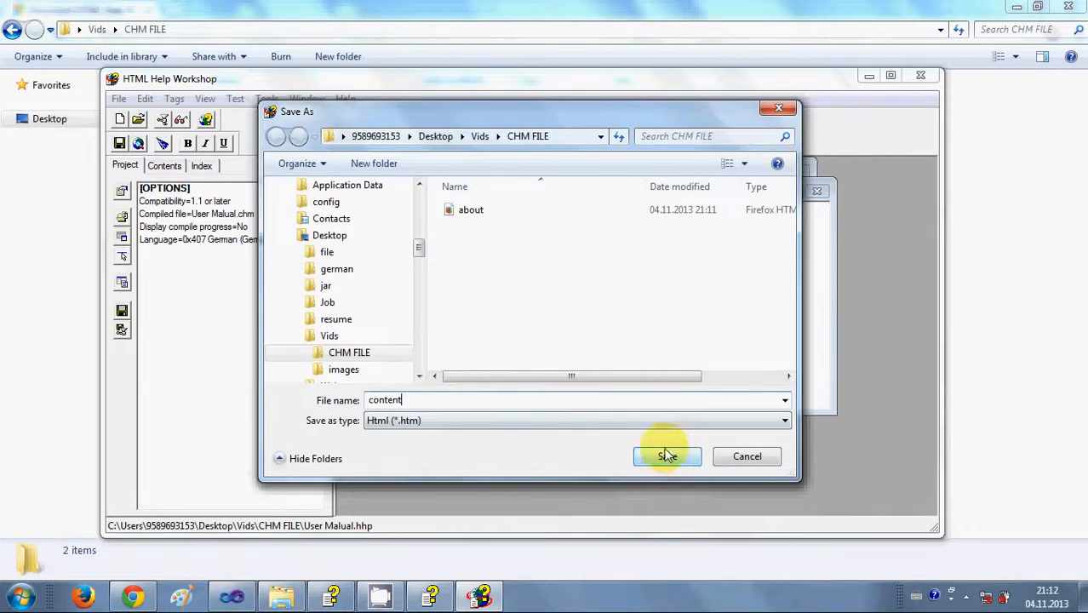
{"action": "left_click", "coordinate": [667, 457]}
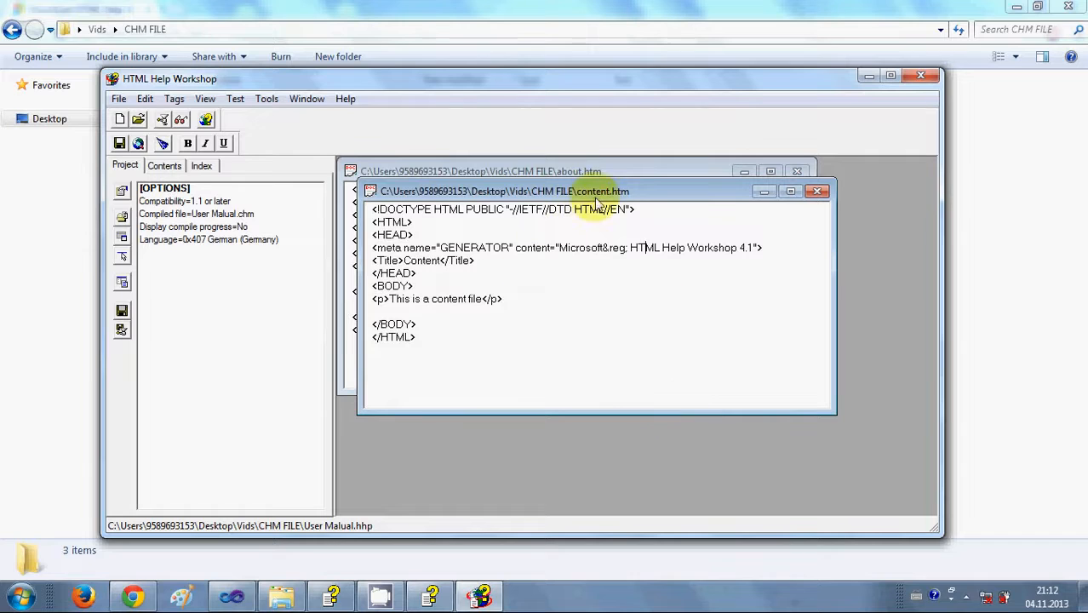
{"action": "left_click_drag", "start_coordinate": [602, 198], "coordinate": [606, 199]}
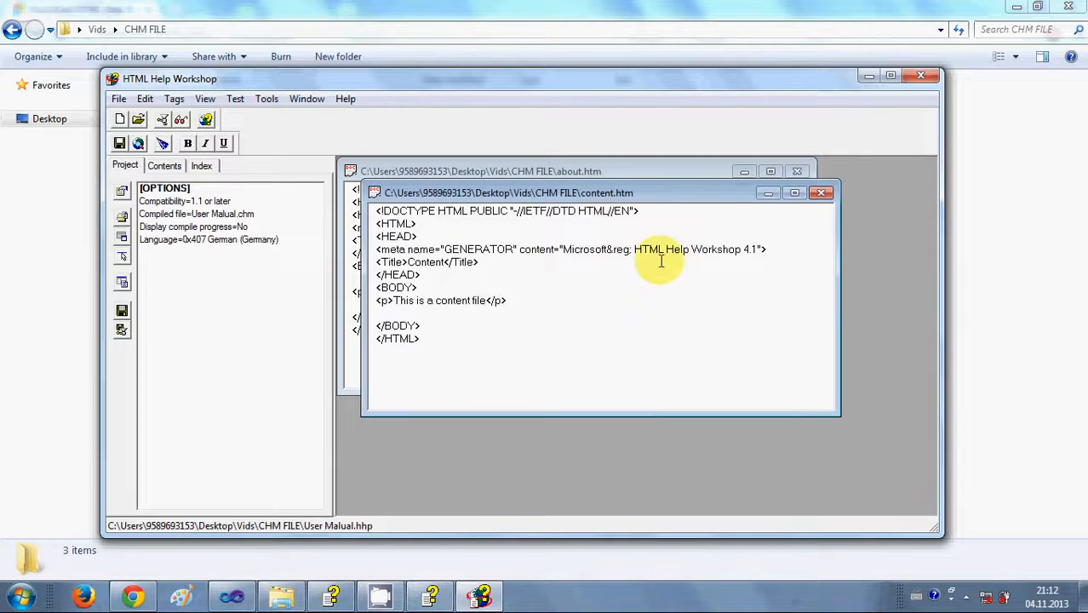
{"action": "left_click", "coordinate": [122, 193]}
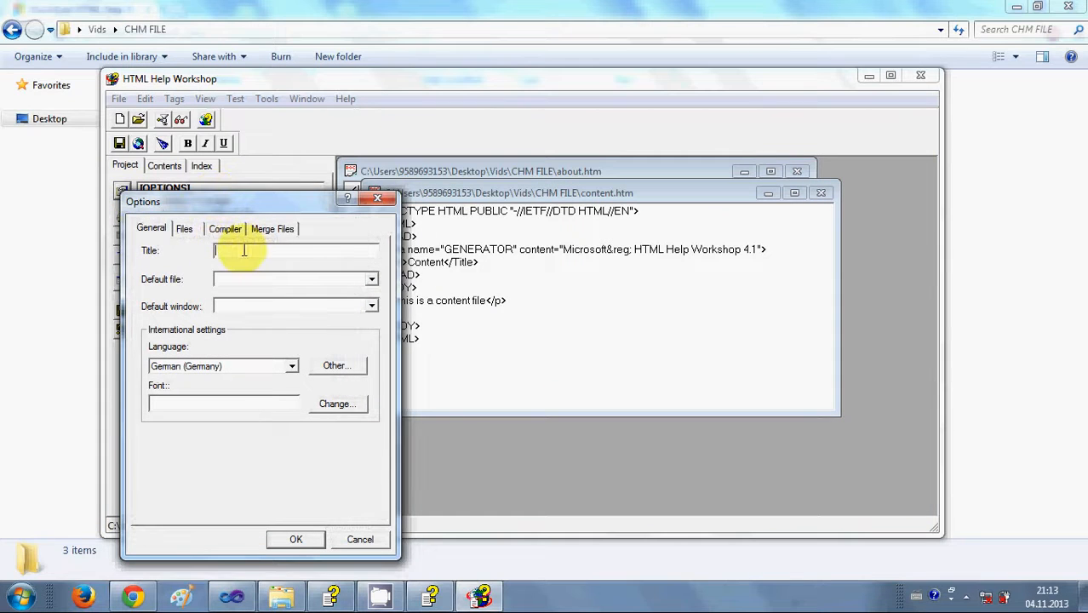
{"action": "left_click_drag", "start_coordinate": [271, 207], "coordinate": [430, 164]}
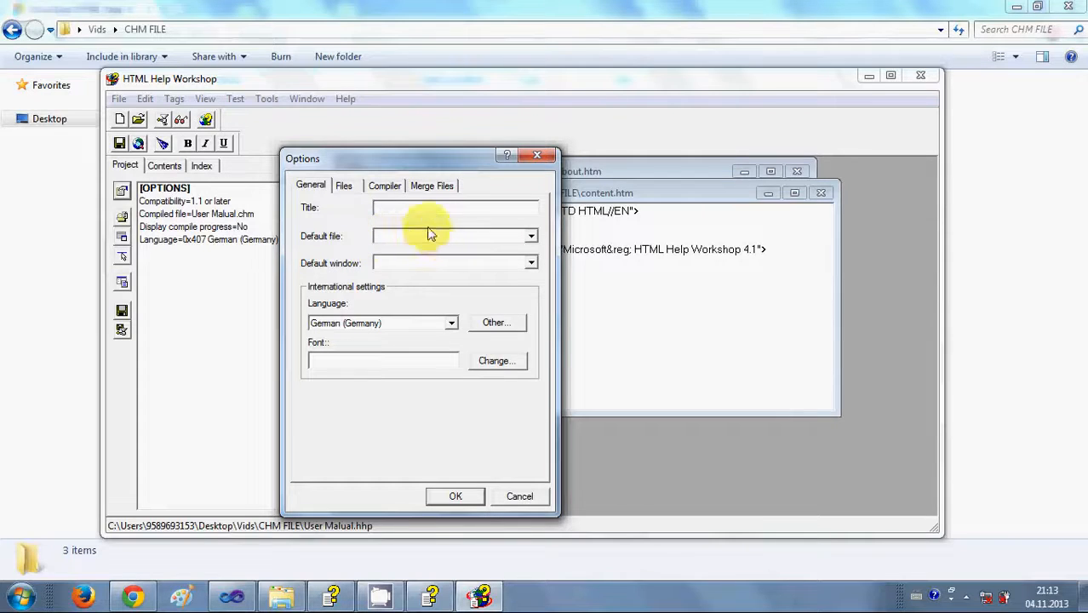
{"action": "left_click", "coordinate": [530, 236]}
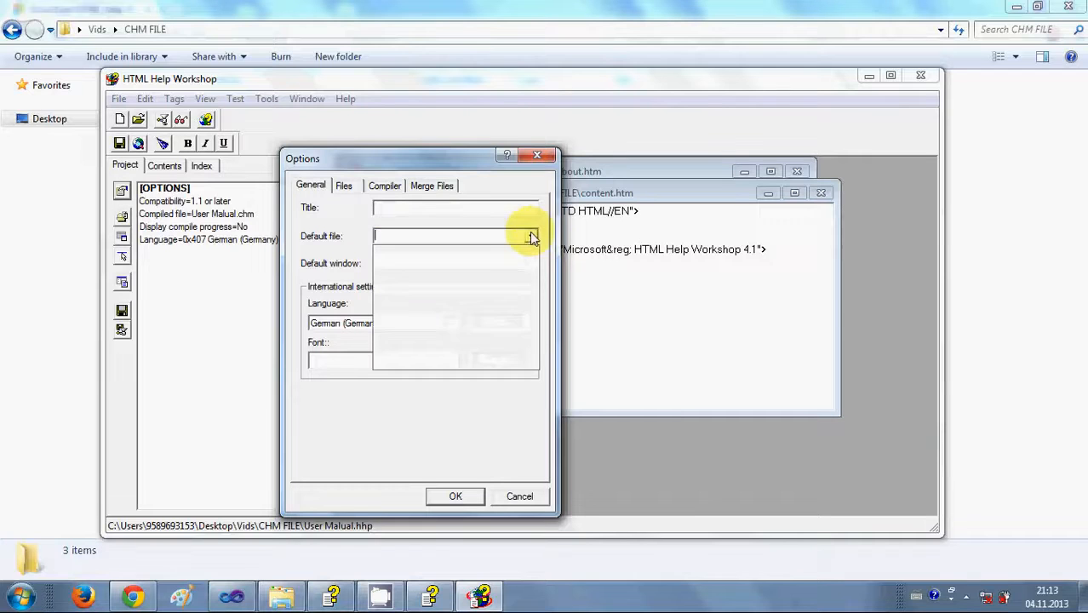
{"action": "left_click", "coordinate": [346, 233]}
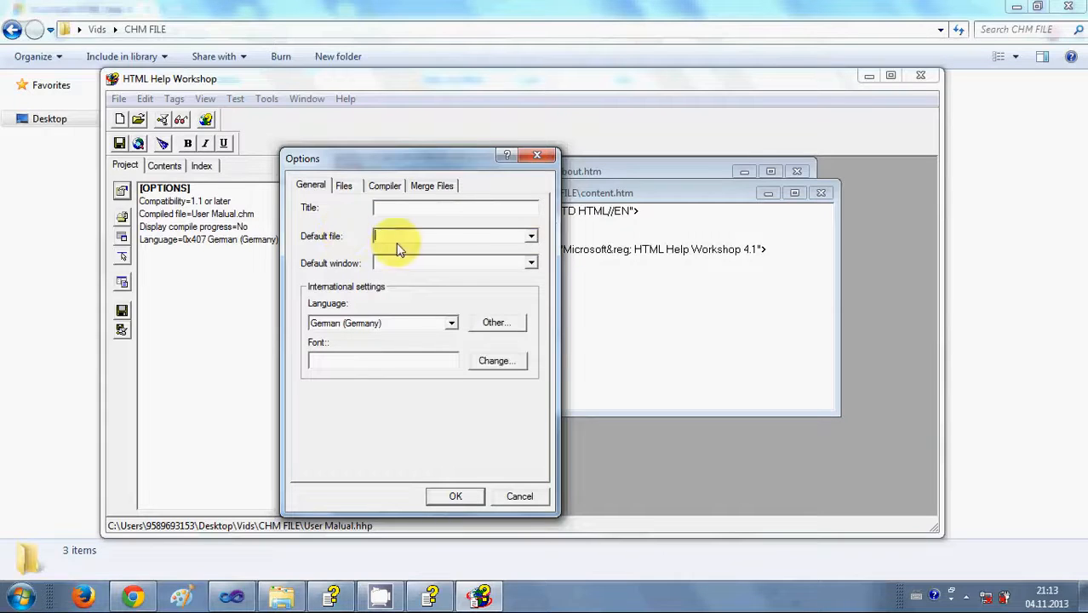
{"action": "left_click", "coordinate": [349, 188]}
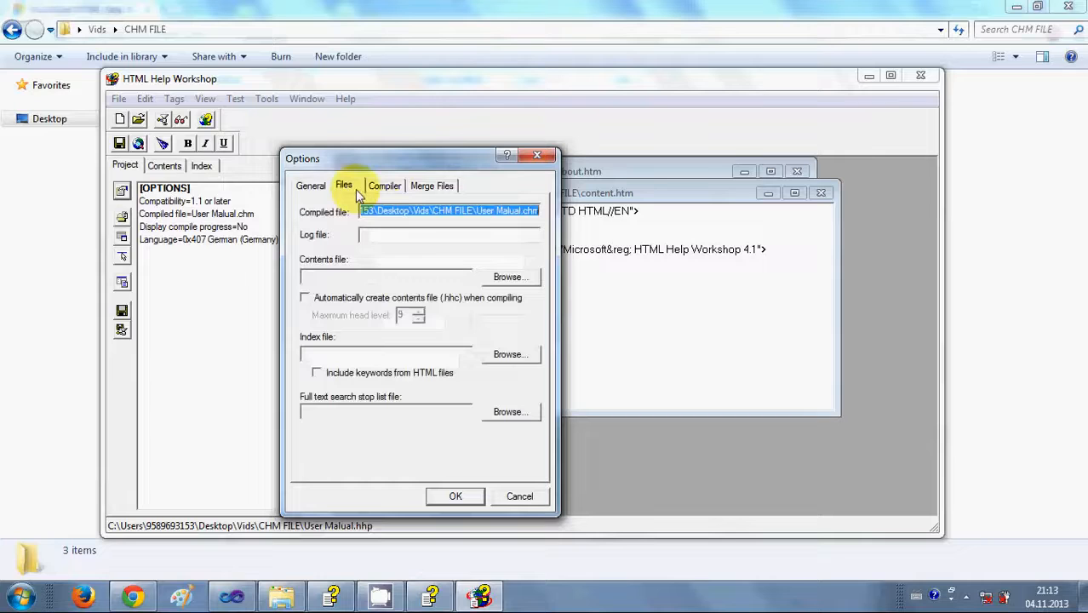
{"action": "left_click", "coordinate": [372, 211]}
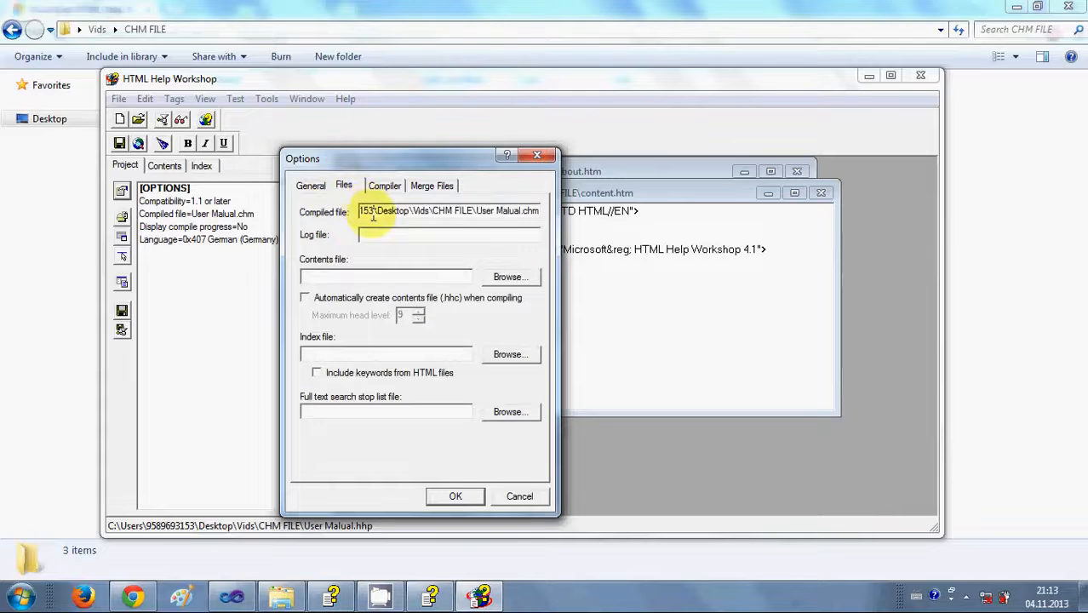
{"action": "left_click", "coordinate": [580, 608]}
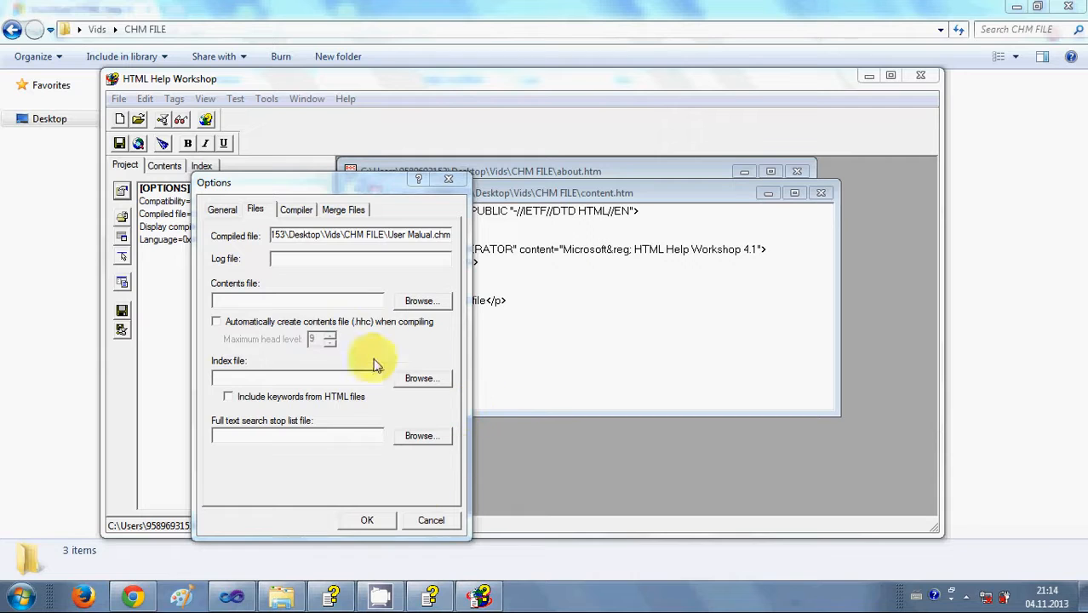
{"action": "left_click", "coordinate": [430, 519]}
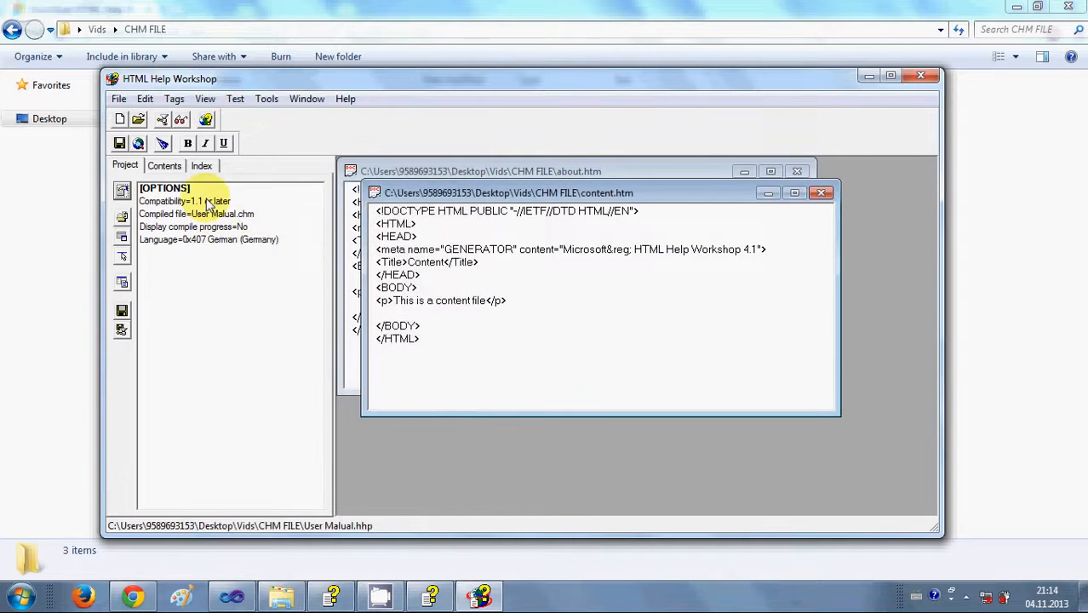
From the Contents tab, create a new contents file and save it as About.hhc.
{"action": "left_click", "coordinate": [167, 171]}
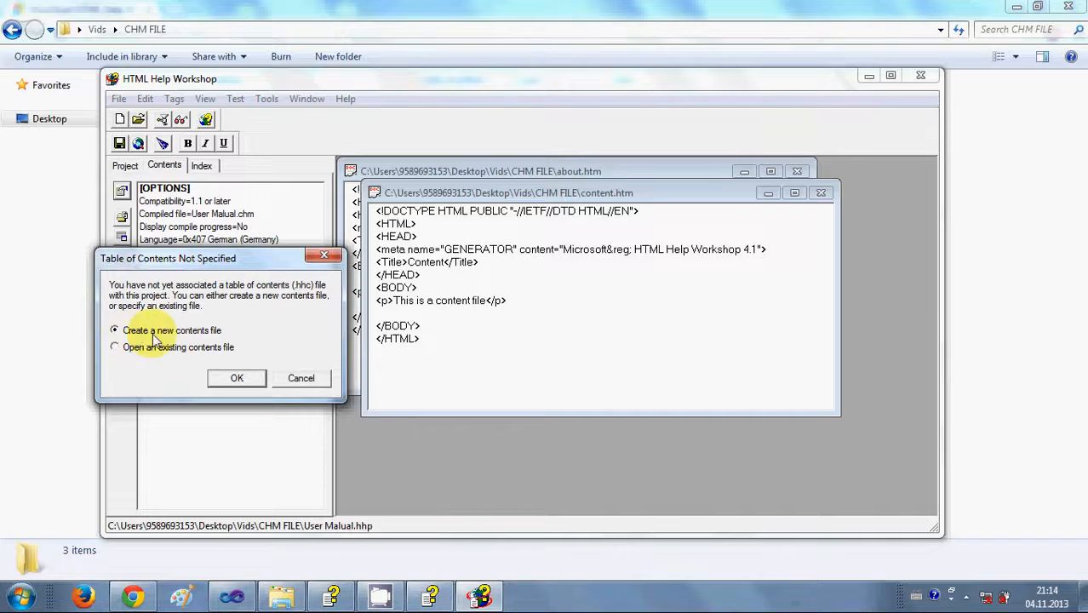
{"action": "left_click", "coordinate": [236, 380]}
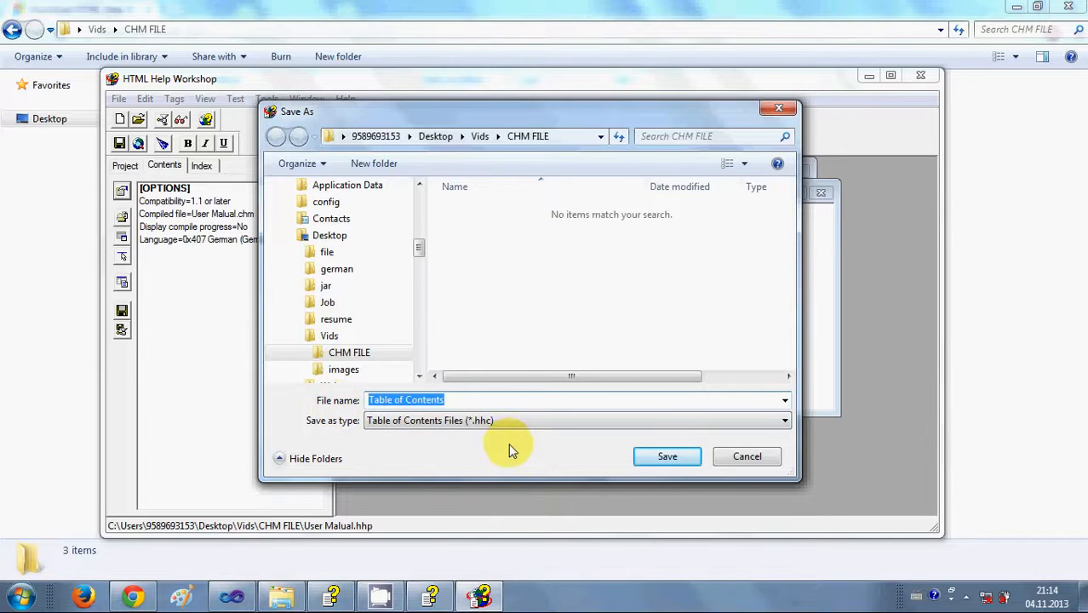
{"action": "key", "text": "BackSpace"}
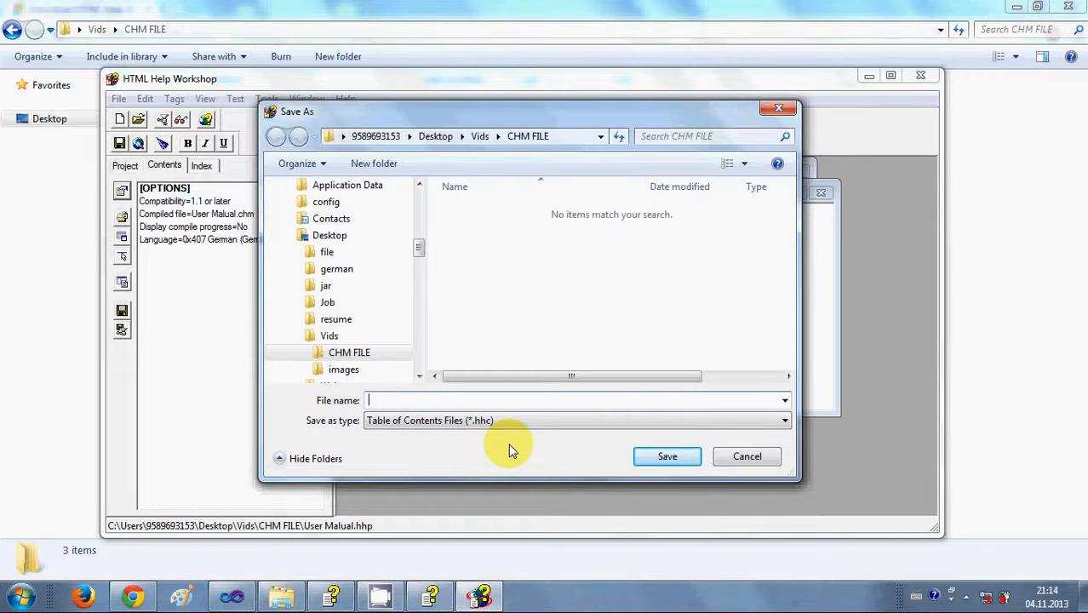
{"action": "type", "text": "Ab"}
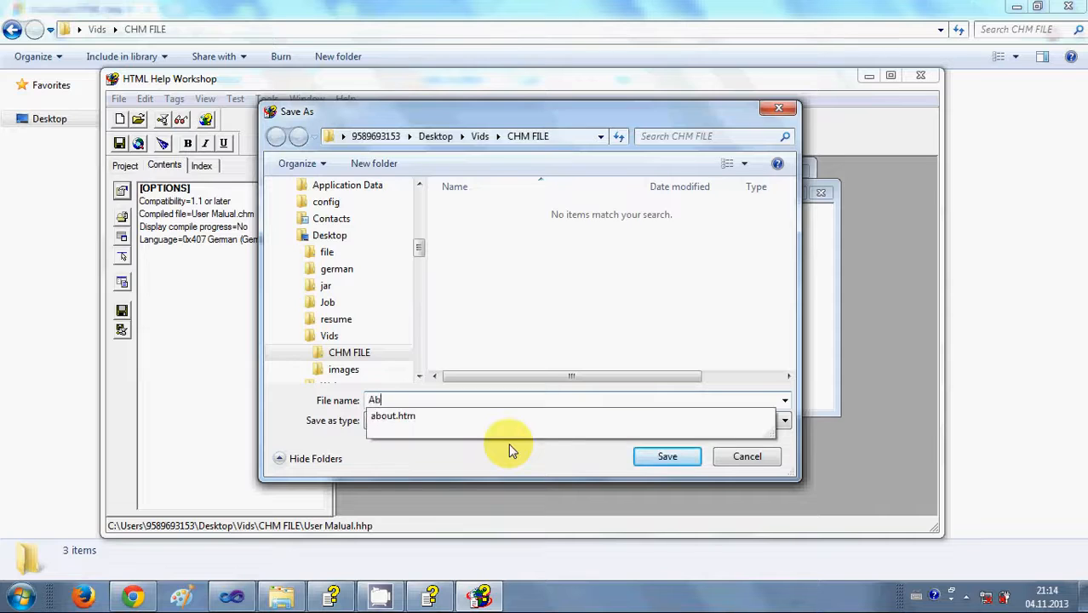
{"action": "type", "text": "out"}
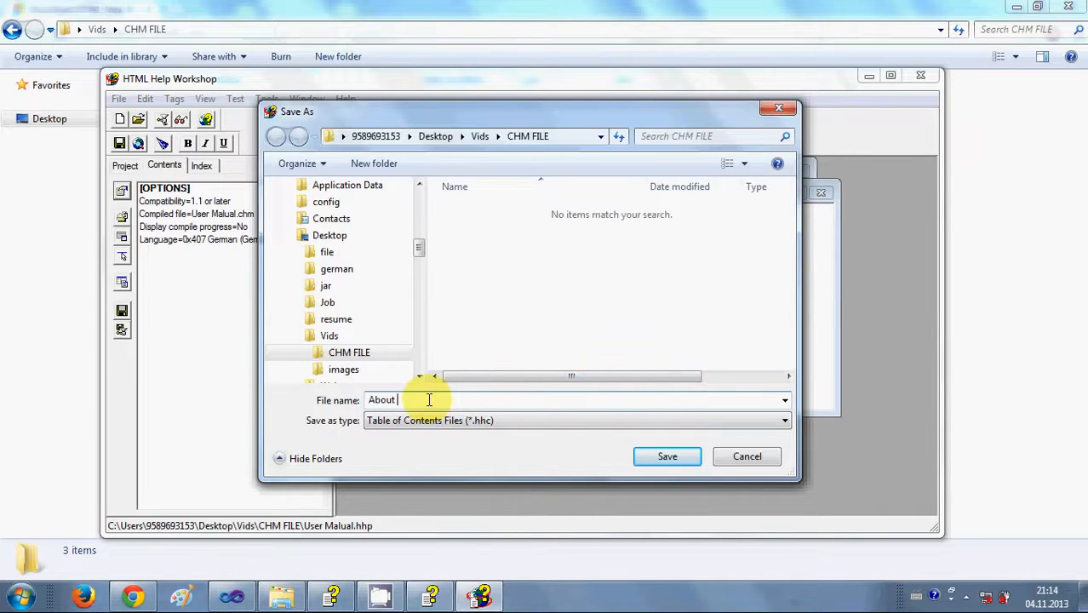
{"action": "key", "text": "BackSpace"}
{"action": "key", "text": "Tab"}
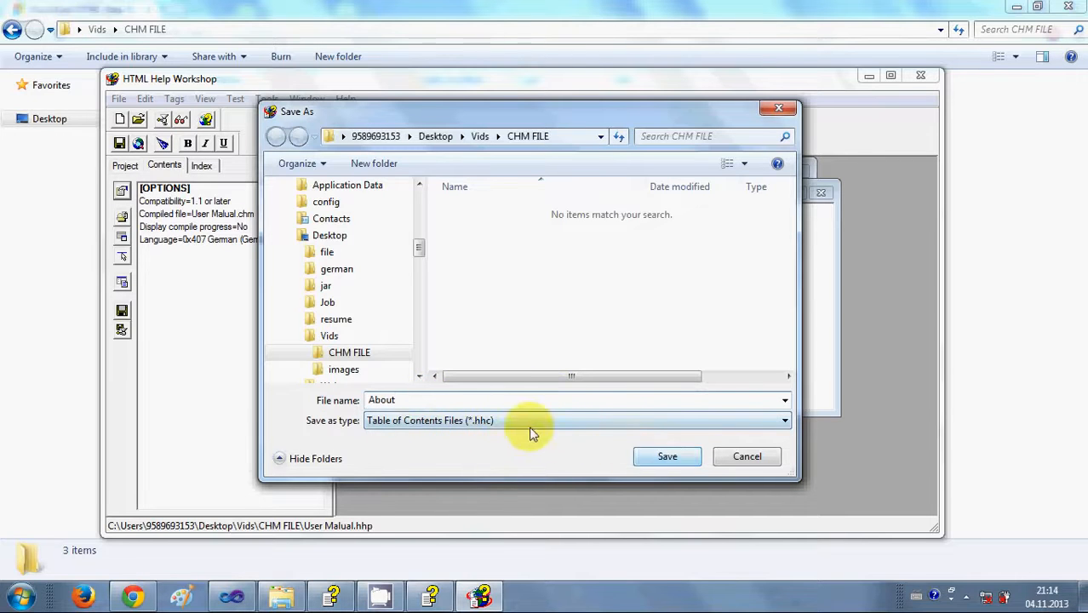
{"action": "left_click", "coordinate": [663, 457]}
{"action": "left_click", "coordinate": [660, 457]}
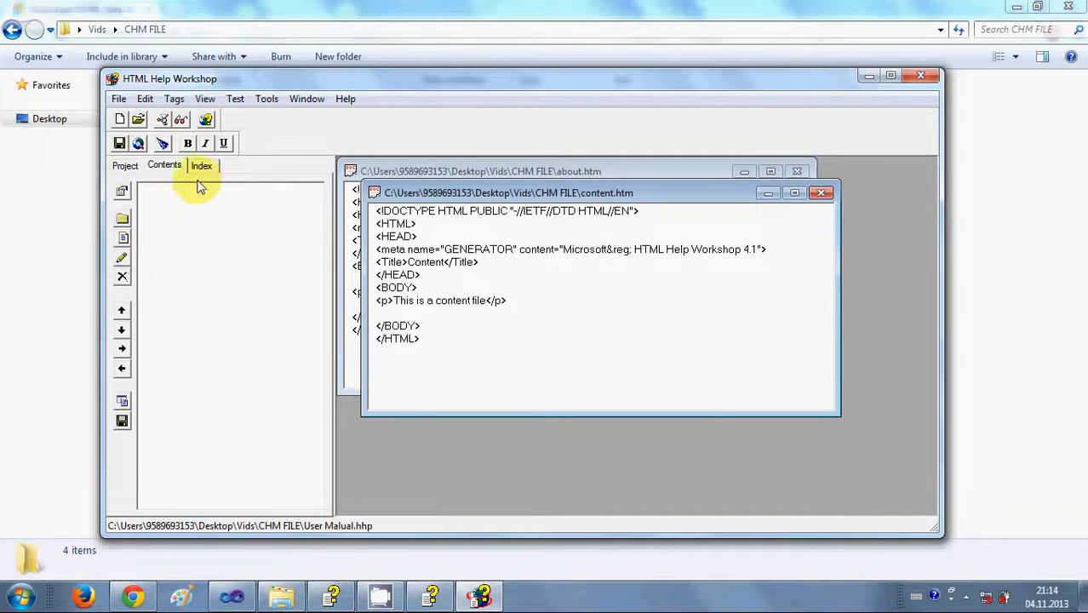
Insert an About page entry in the table of contents, browsing to about.htm as its file.
{"action": "left_click", "coordinate": [556, 602]}
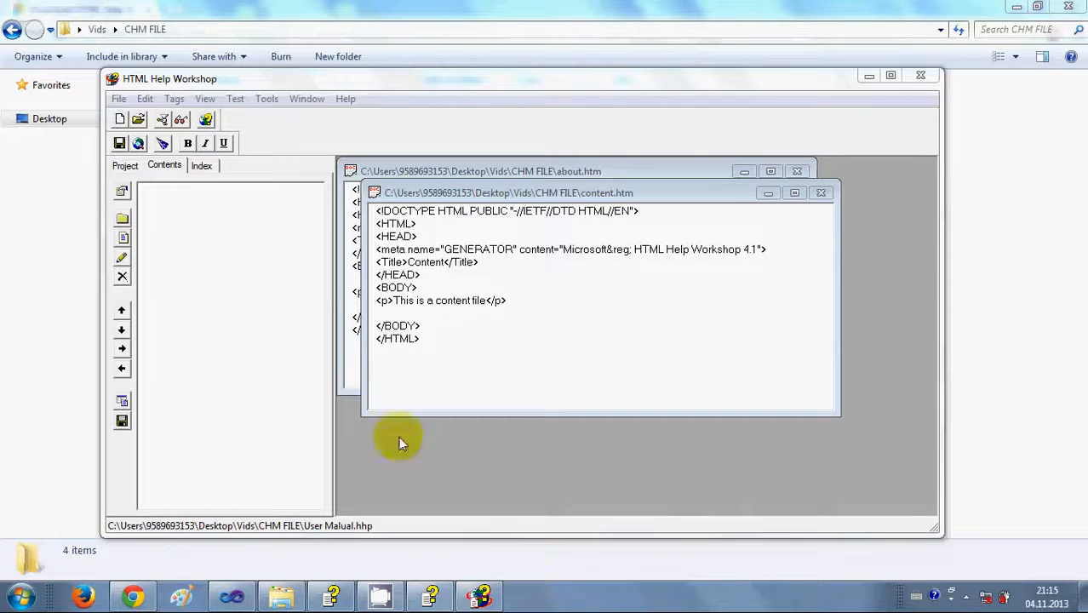
{"action": "left_click", "coordinate": [197, 251]}
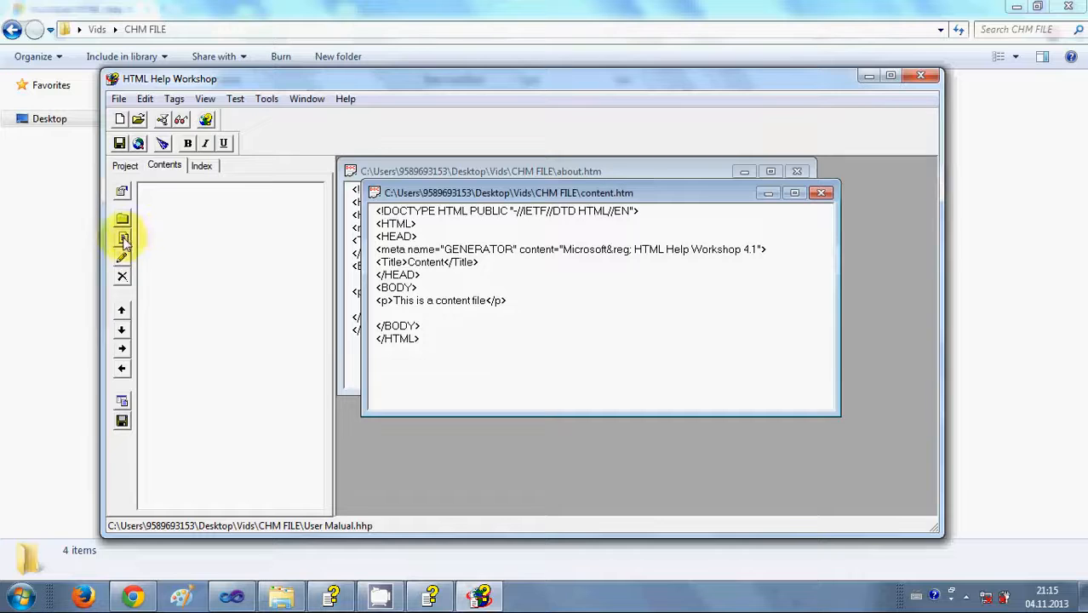
{"action": "left_click", "coordinate": [124, 240]}
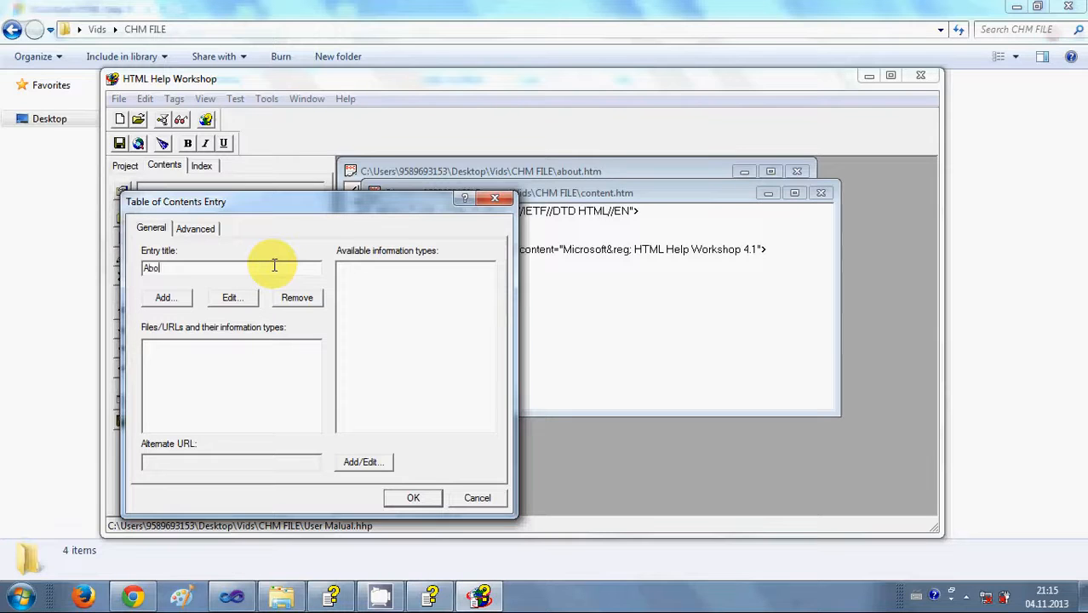
{"action": "left_click", "coordinate": [164, 299]}
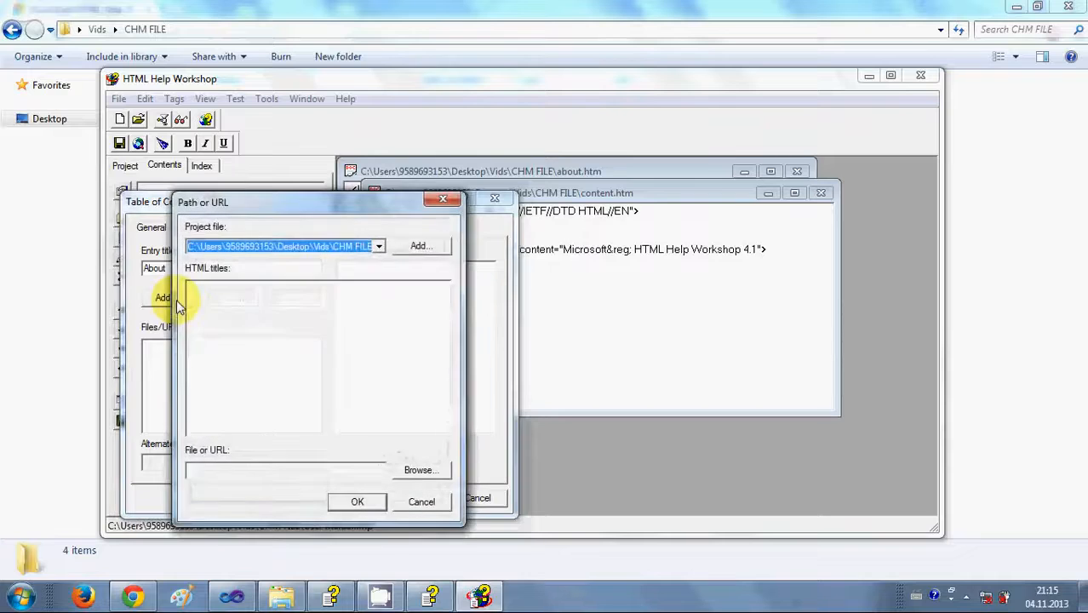
{"action": "left_click", "coordinate": [421, 248]}
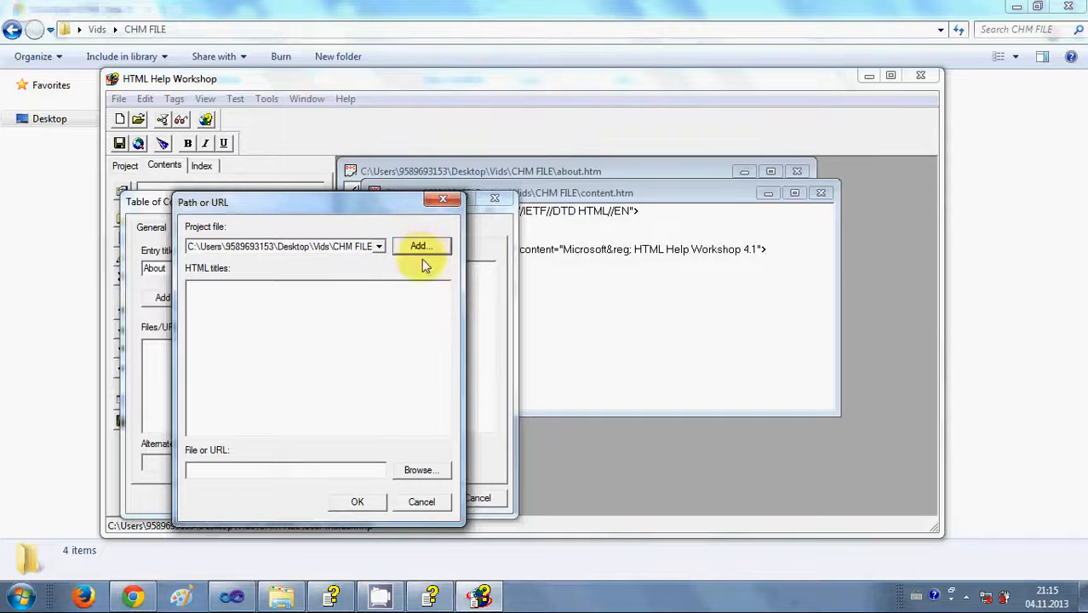
{"action": "left_click", "coordinate": [379, 246]}
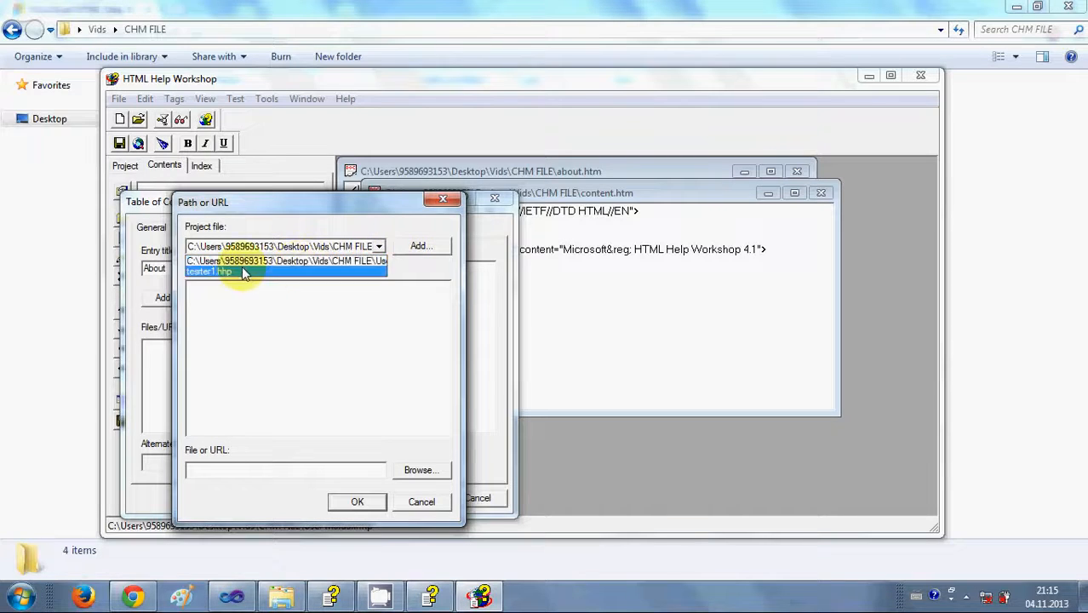
{"action": "left_click", "coordinate": [288, 260]}
{"action": "left_click", "coordinate": [418, 471]}
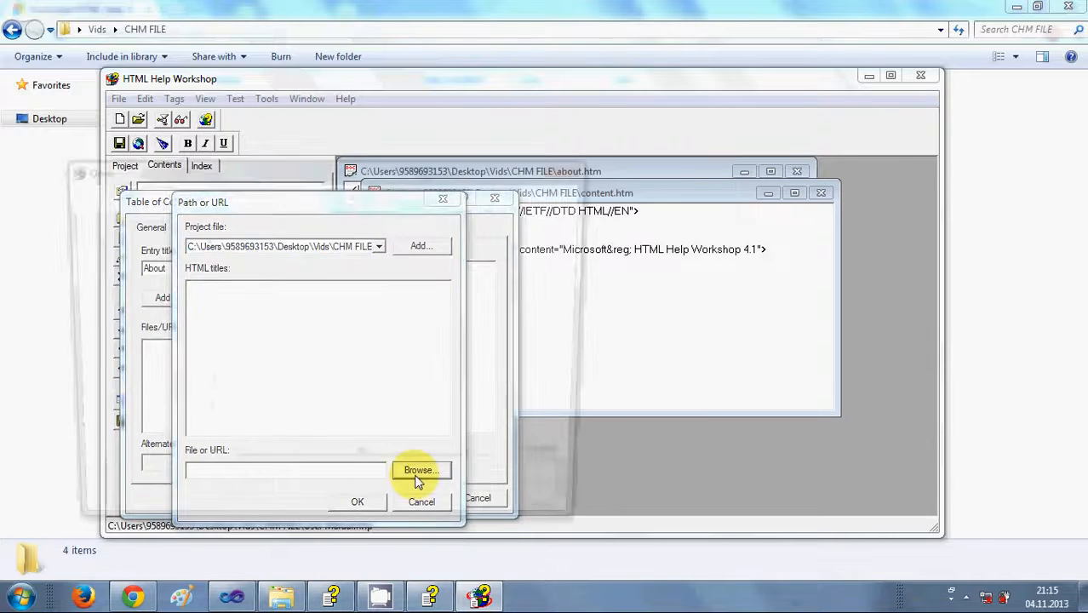
{"action": "double_click", "coordinate": [260, 271]}
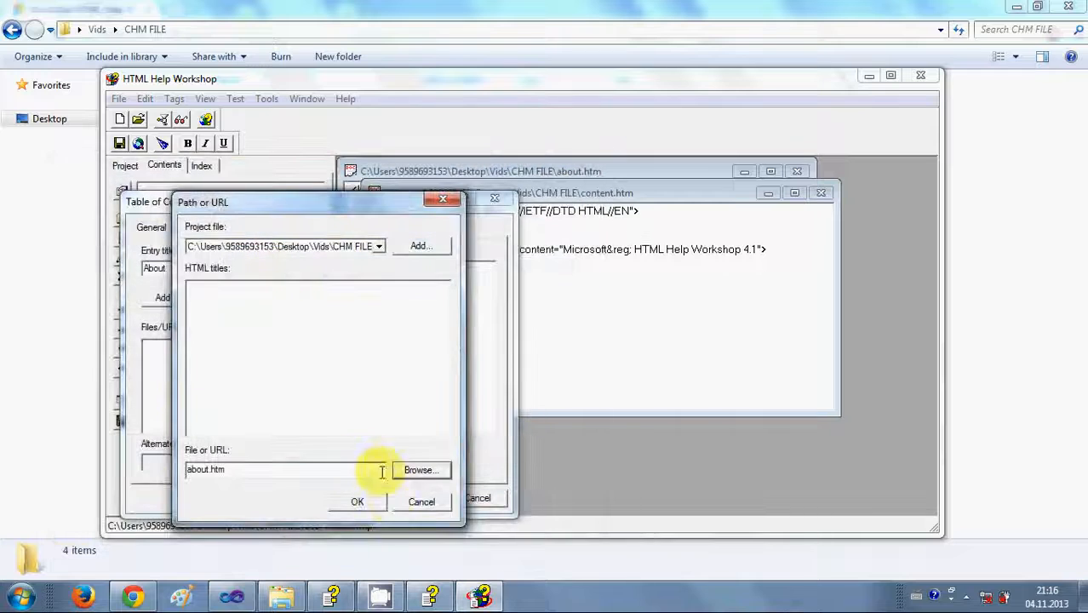
{"action": "left_click", "coordinate": [362, 501]}
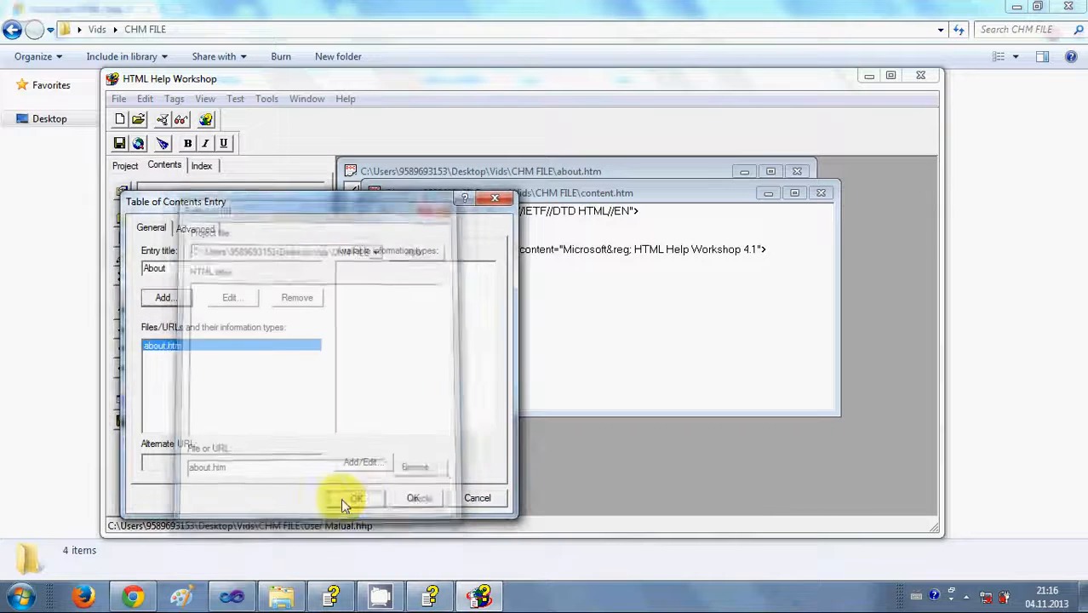
{"action": "left_click", "coordinate": [414, 497]}
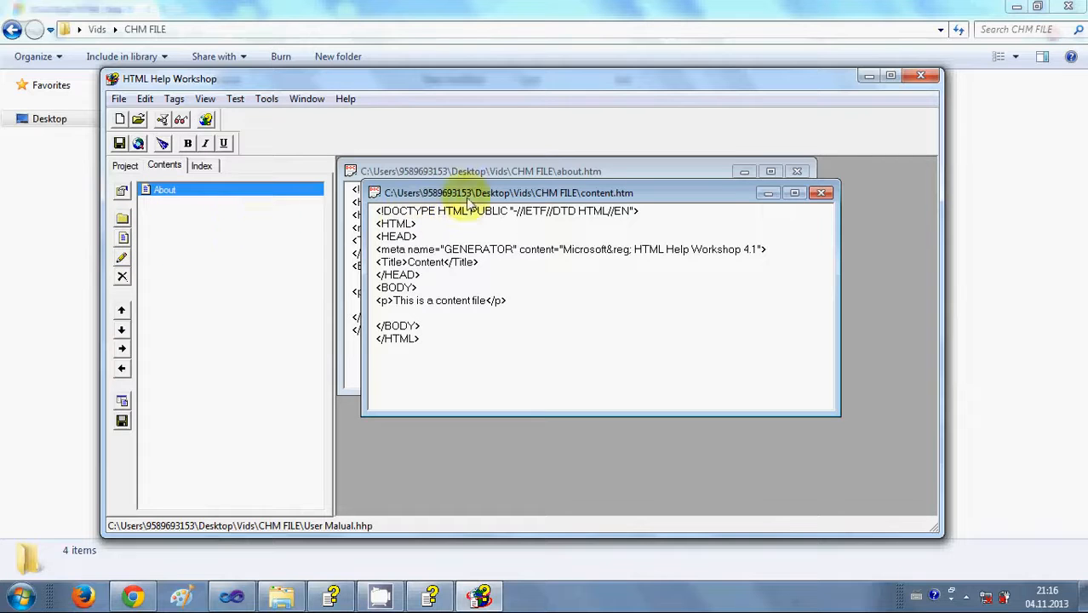
Insert a 'content' page entry in the table of contents linked to content.htm.
{"action": "left_click", "coordinate": [122, 239]}
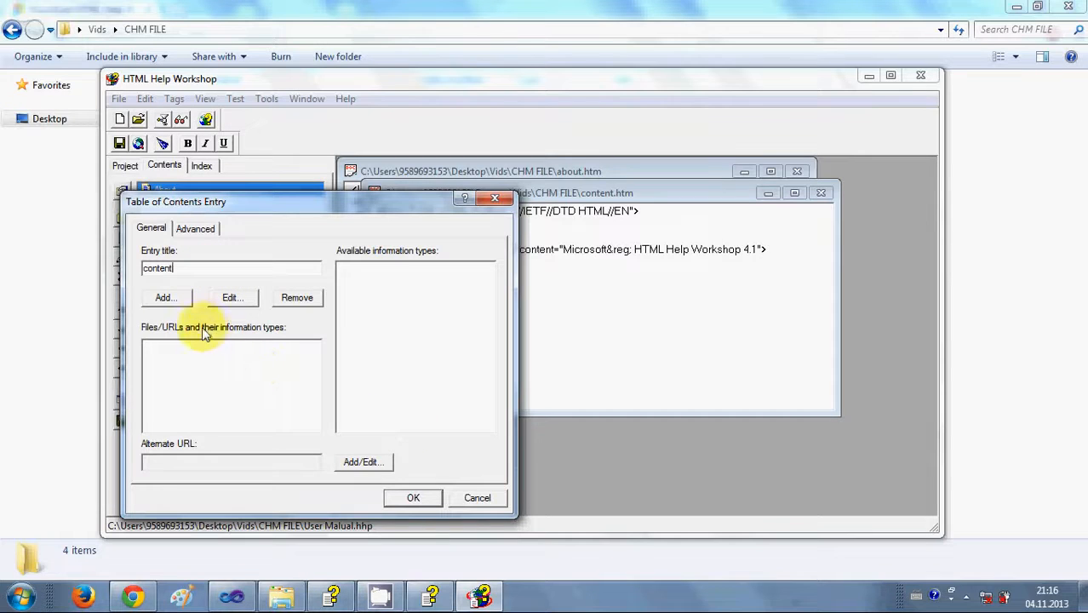
{"action": "left_click", "coordinate": [166, 297]}
{"action": "left_click", "coordinate": [417, 473]}
{"action": "left_click", "coordinate": [264, 285]}
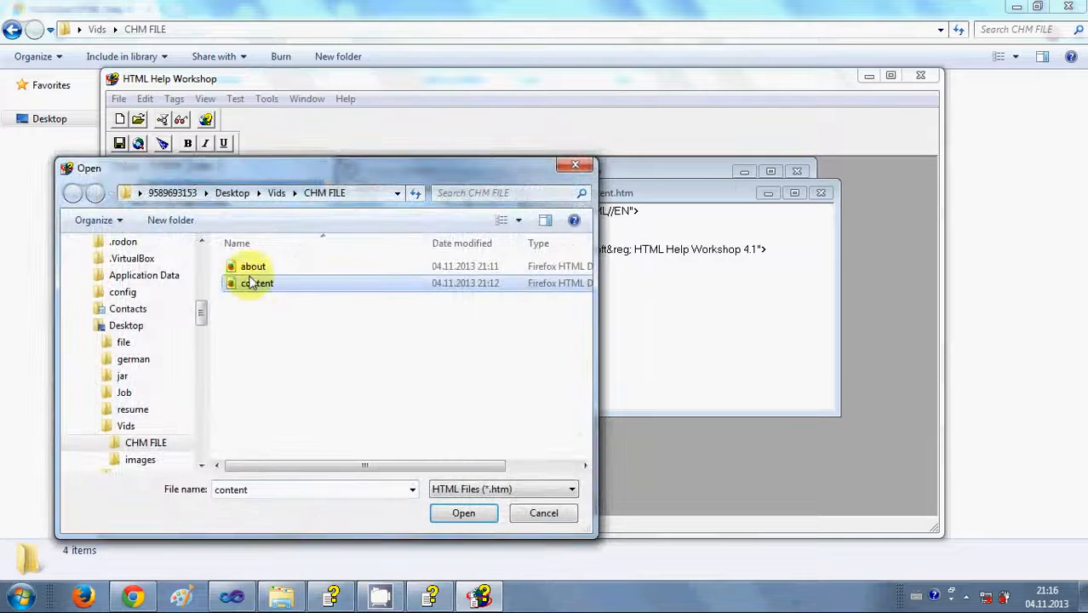
{"action": "left_click", "coordinate": [469, 514]}
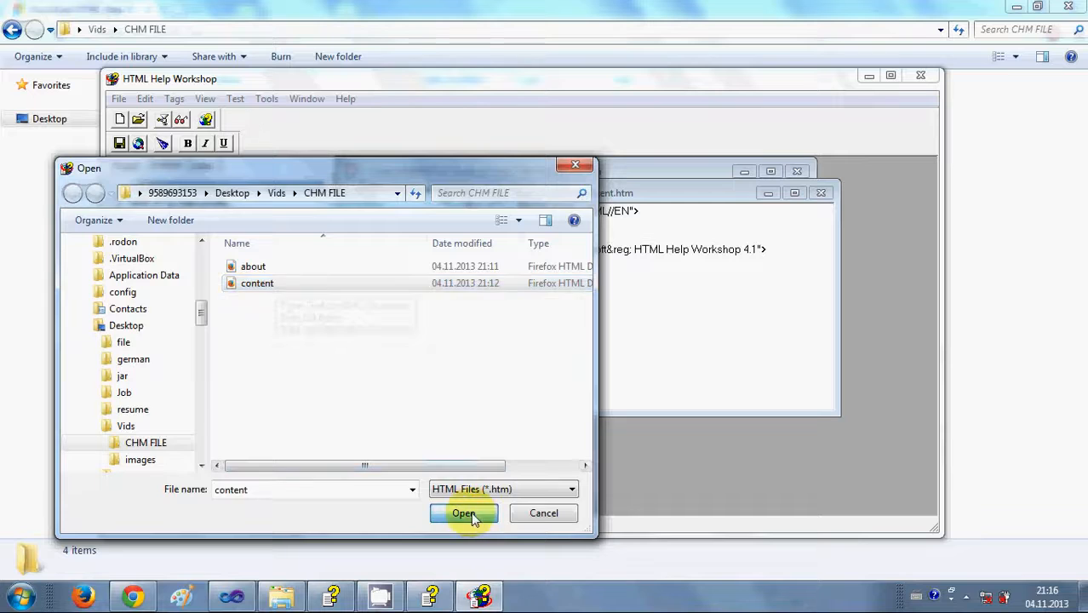
{"action": "left_click", "coordinate": [358, 501]}
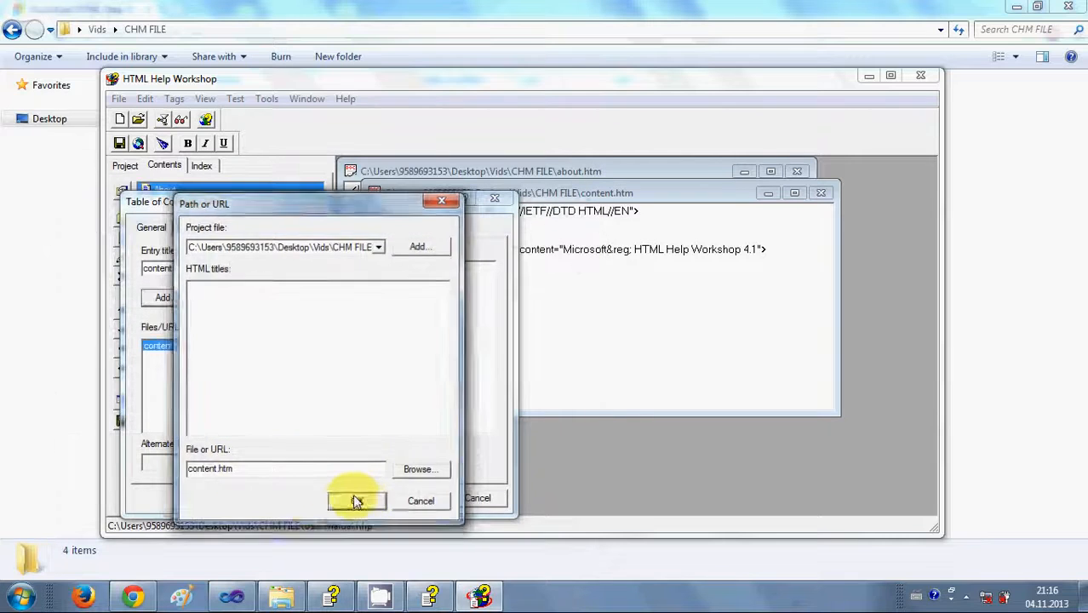
{"action": "left_click", "coordinate": [413, 498]}
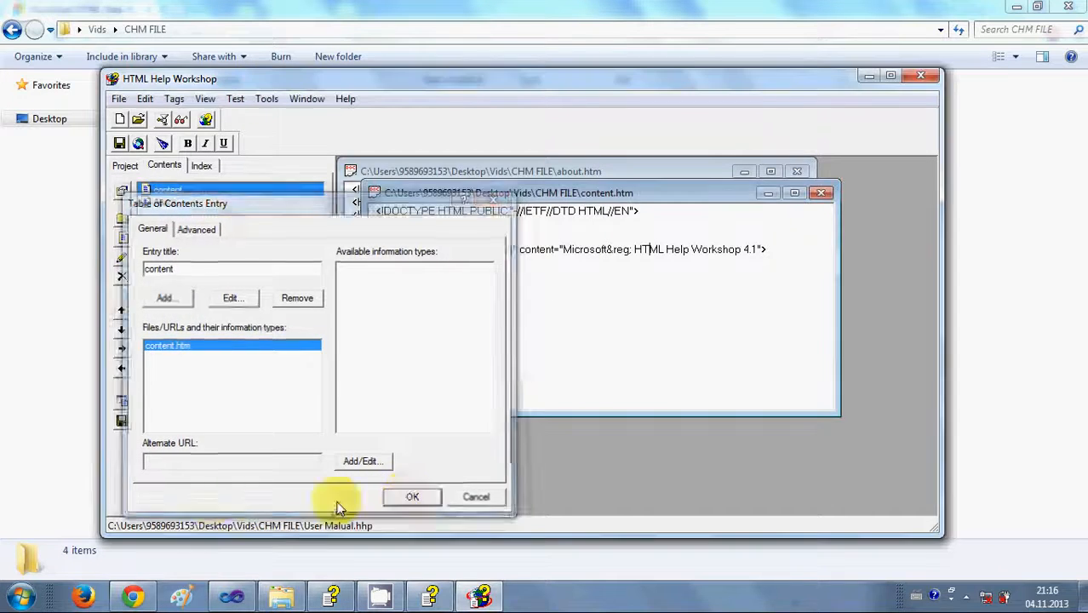
{"action": "left_click", "coordinate": [165, 204]}
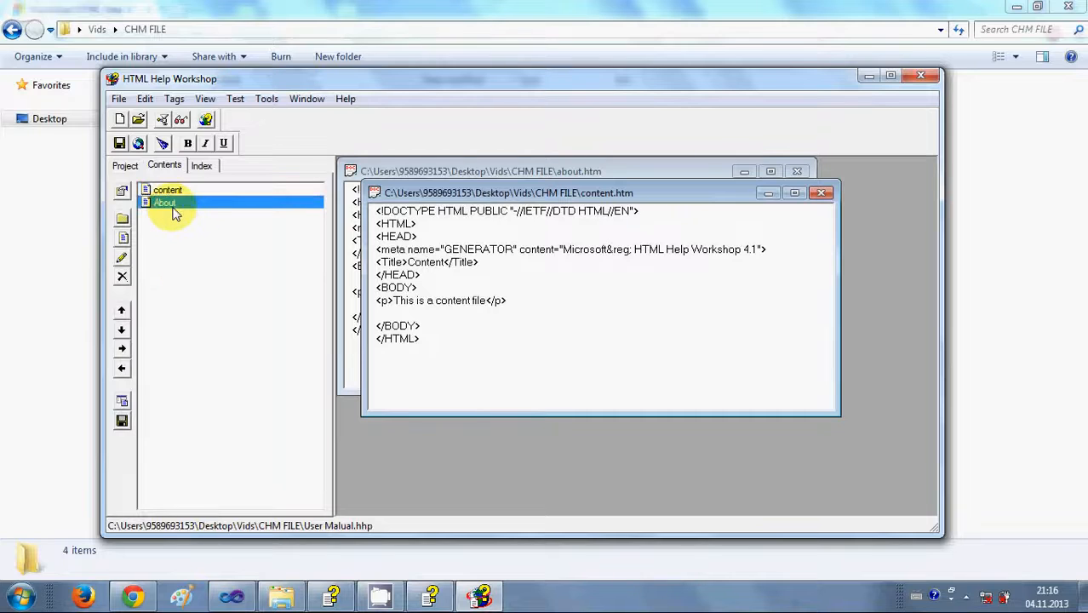
Use Move Up on the About entry so it sits above content.
{"action": "left_click", "coordinate": [171, 191]}
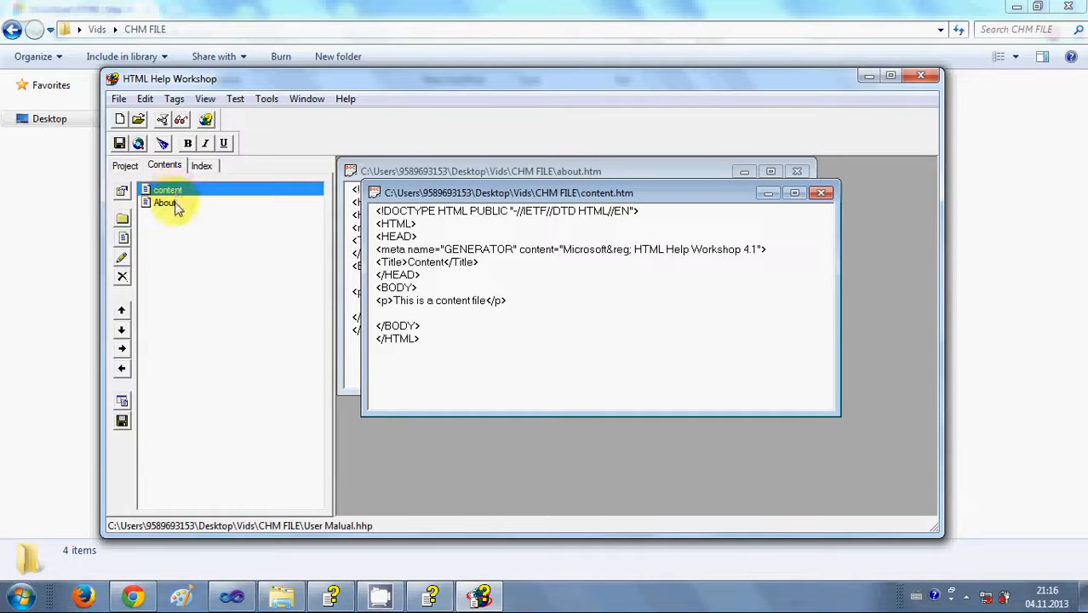
{"action": "right_click", "coordinate": [175, 206]}
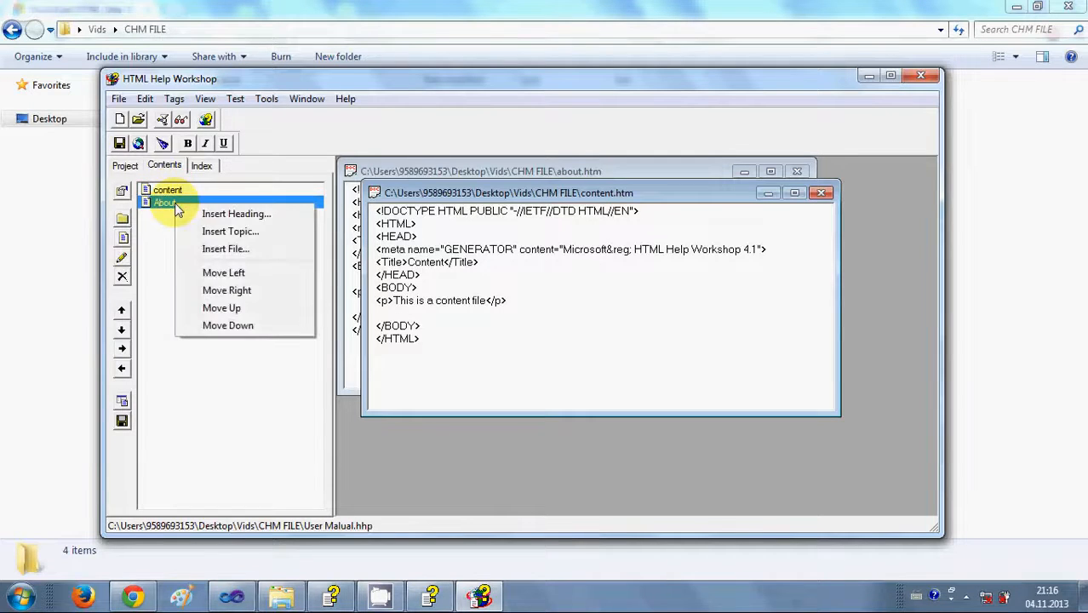
{"action": "left_click", "coordinate": [237, 311]}
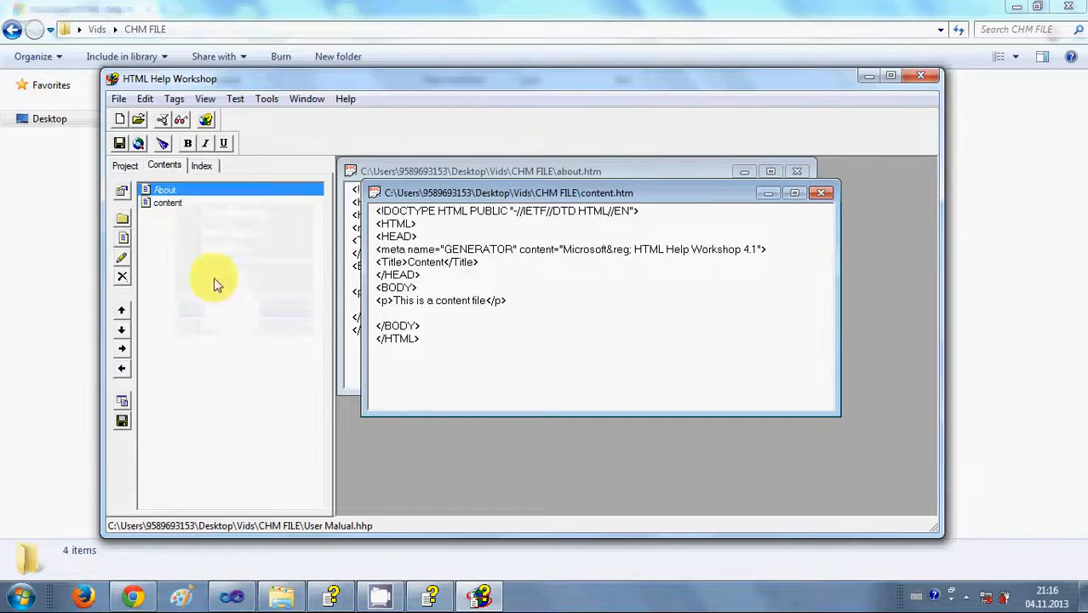
{"action": "right_click", "coordinate": [173, 195]}
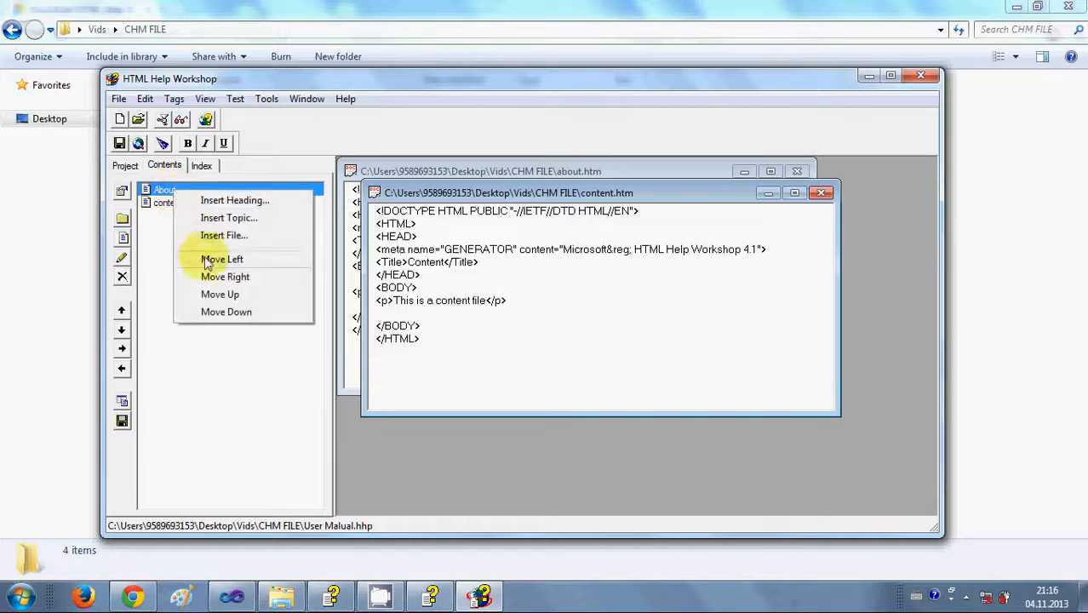
{"action": "left_click", "coordinate": [211, 376]}
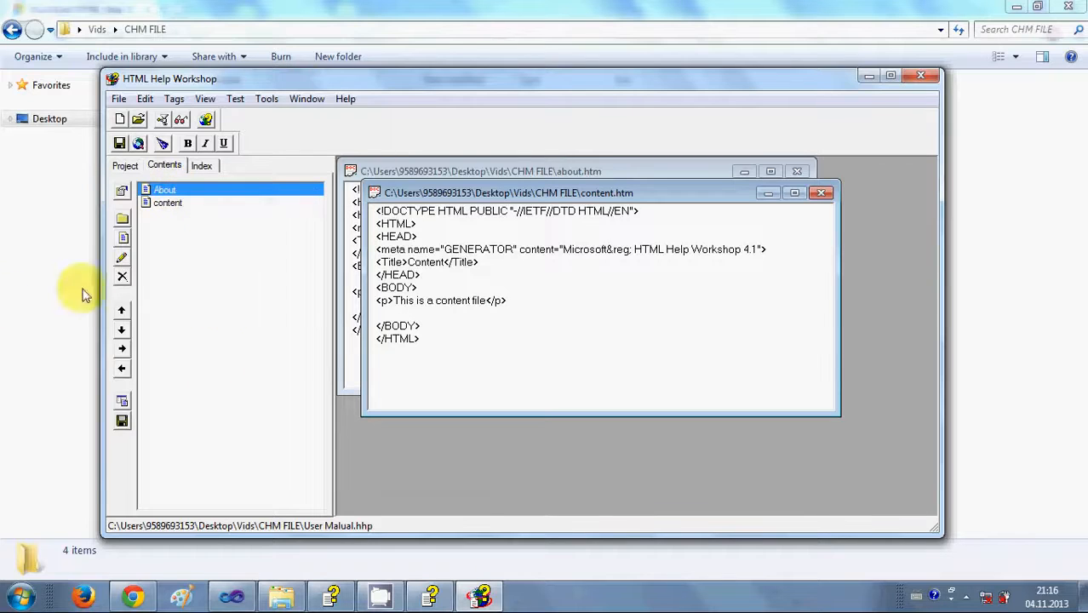
From the Index tab, create a new index file named Index in the CHM FILE folder.
{"action": "left_click", "coordinate": [203, 166]}
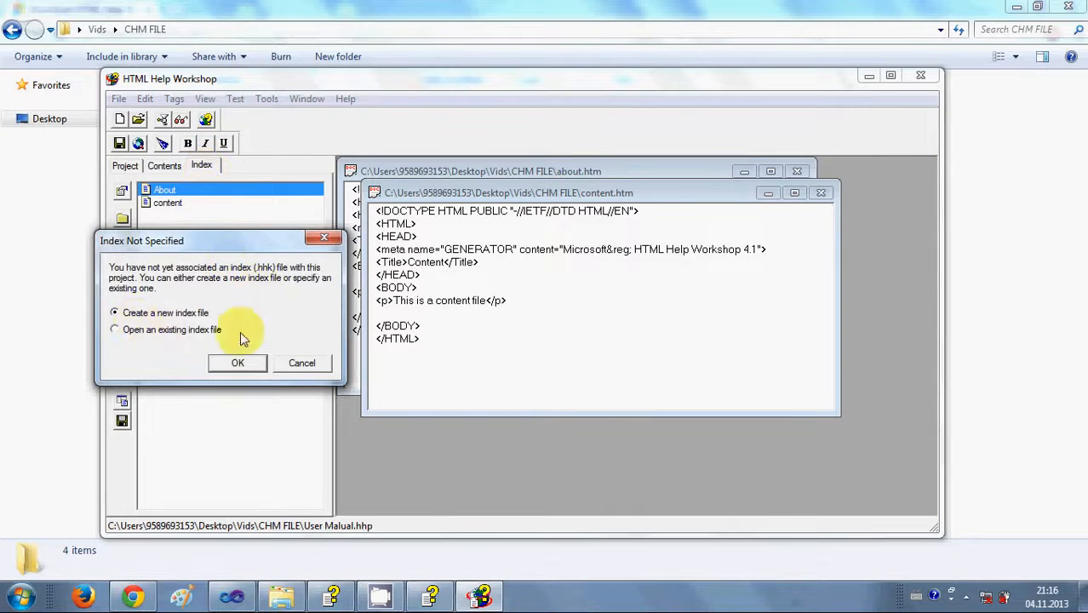
{"action": "left_click_drag", "start_coordinate": [255, 242], "coordinate": [354, 205]}
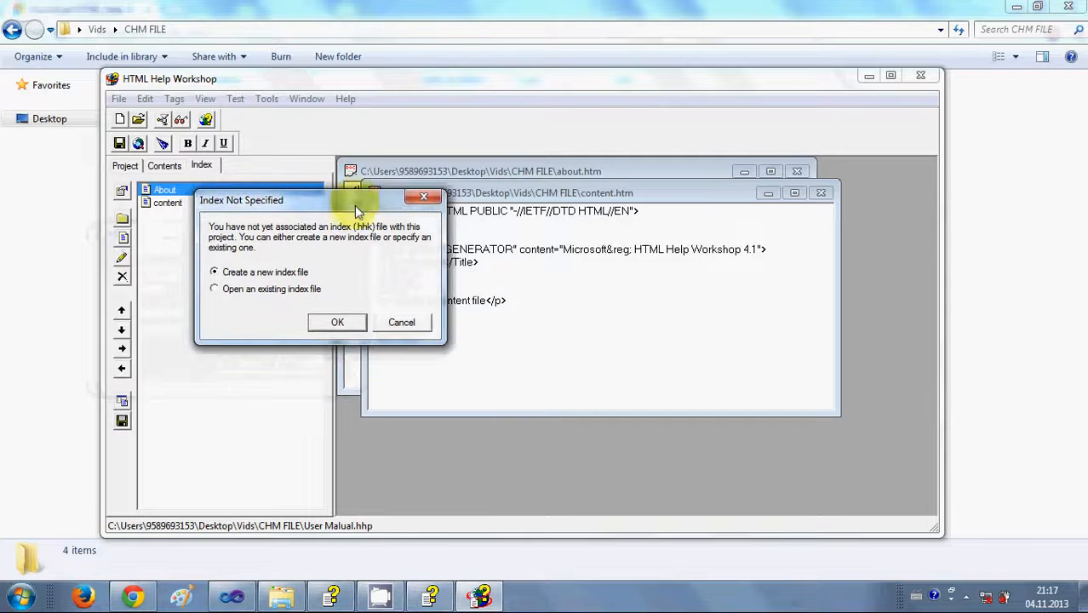
{"action": "left_click", "coordinate": [336, 324]}
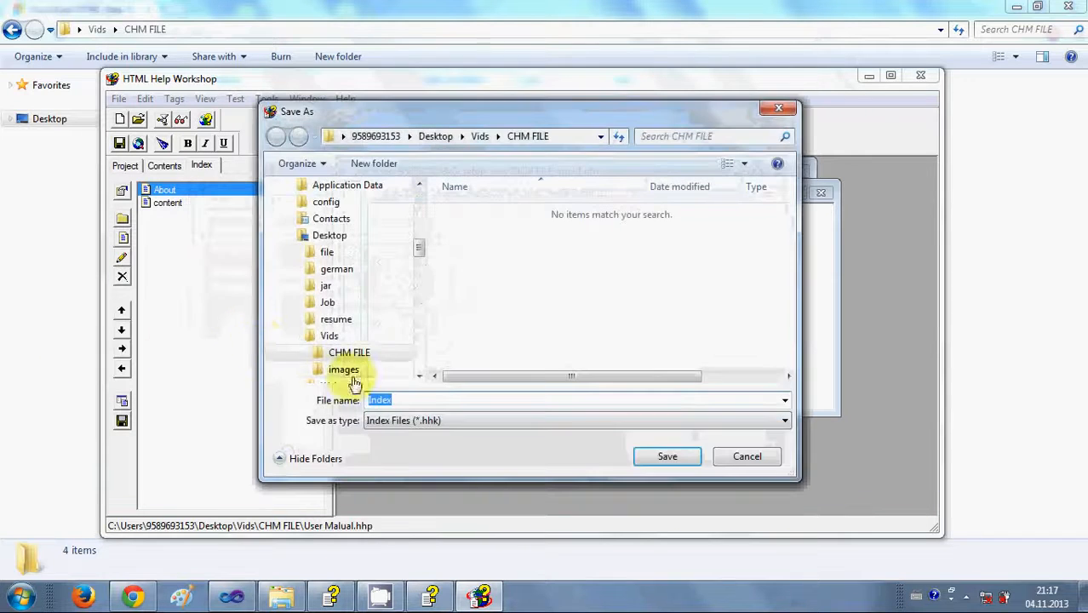
{"action": "left_click_drag", "start_coordinate": [421, 400], "coordinate": [289, 391]}
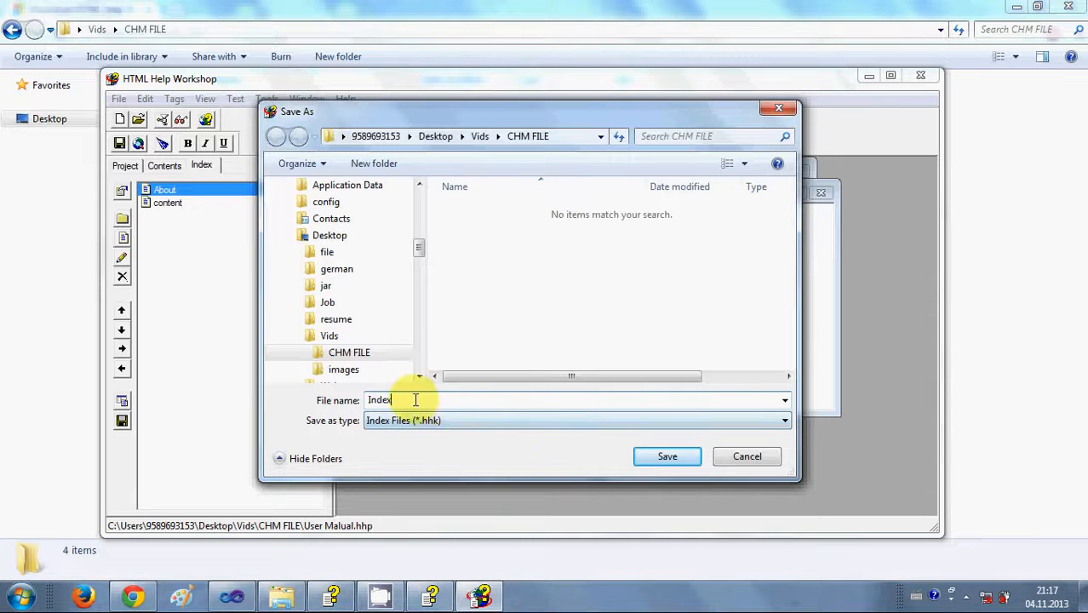
Save the new index as Index.hhk and return to the Contents tab.
{"action": "left_click", "coordinate": [669, 458]}
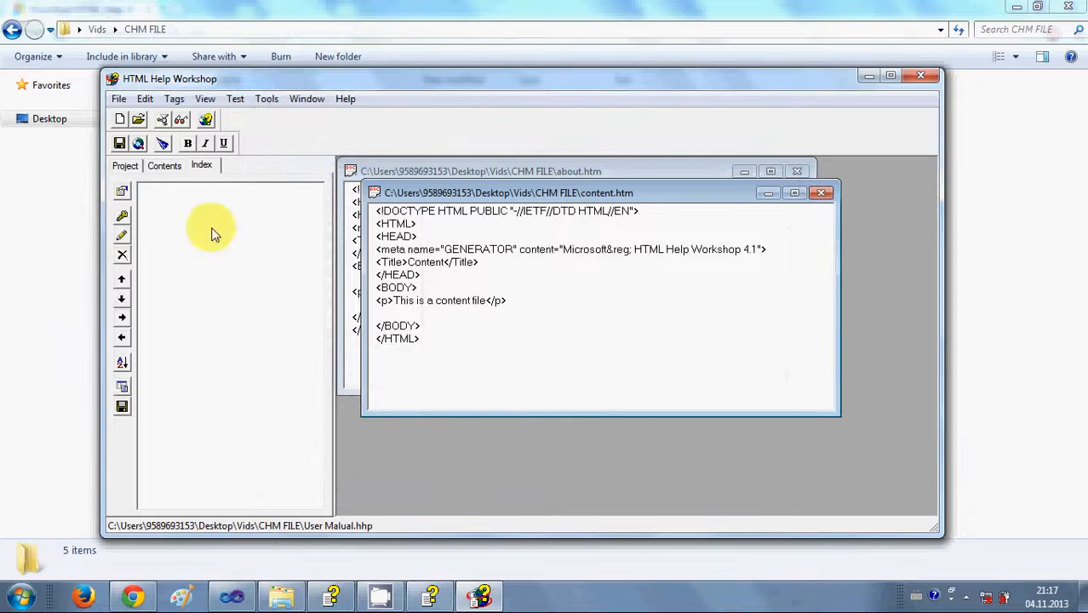
{"action": "left_click", "coordinate": [157, 165]}
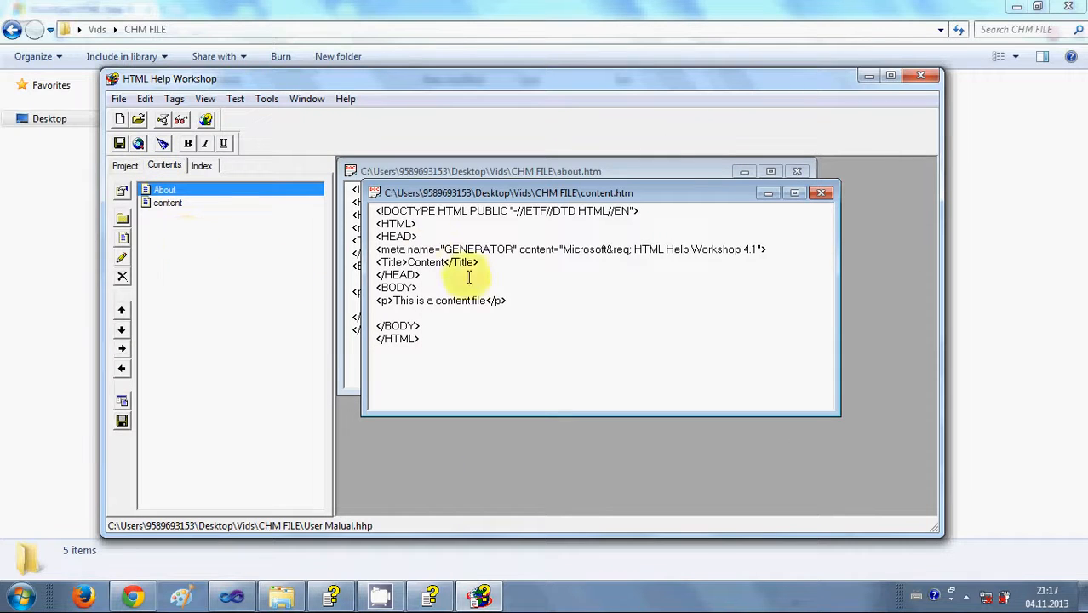
{"action": "left_click_drag", "start_coordinate": [549, 193], "coordinate": [579, 265]}
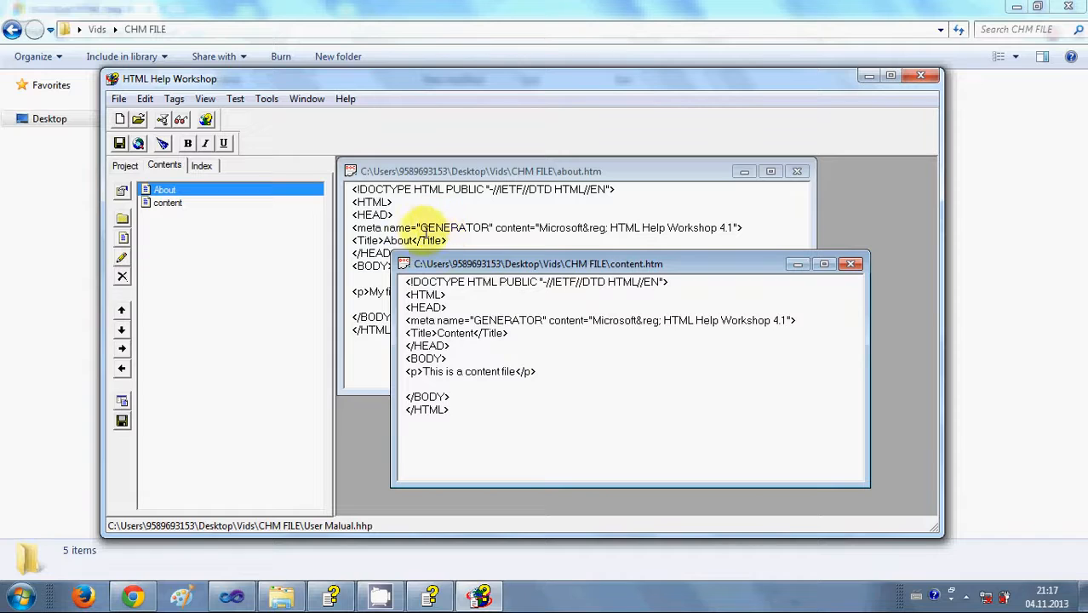
{"action": "left_click_drag", "start_coordinate": [493, 273], "coordinate": [485, 225]}
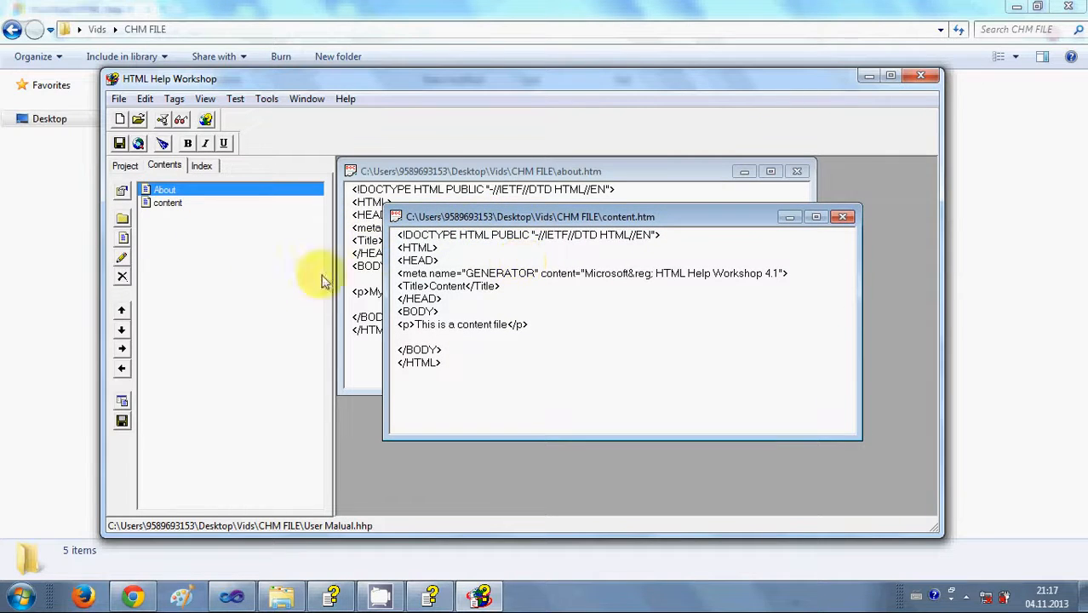
Save all project files with File > Save All Files.
{"action": "left_click", "coordinate": [118, 100]}
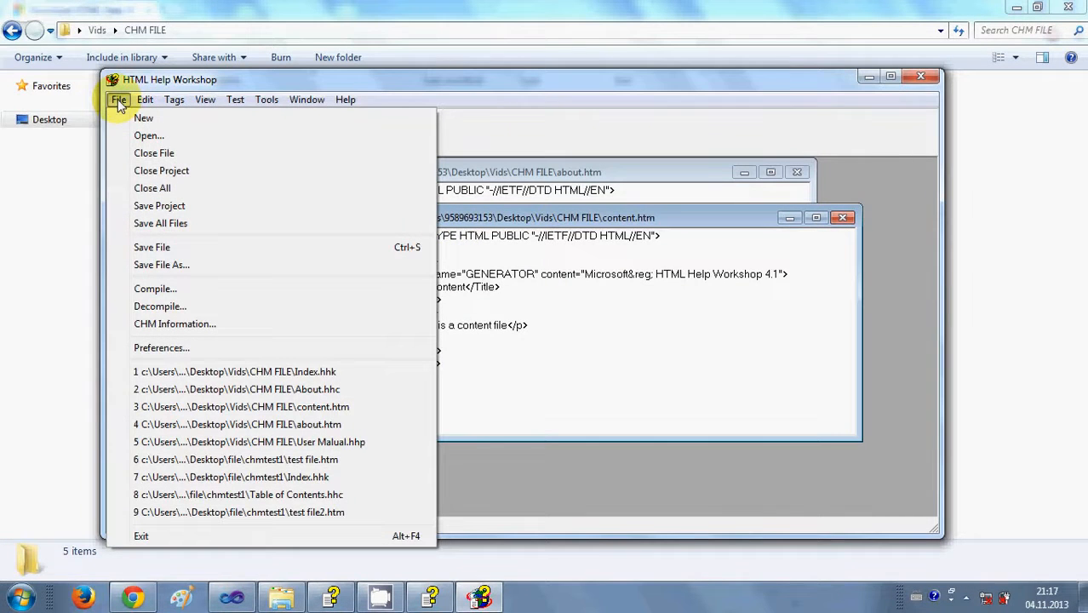
{"action": "left_click", "coordinate": [158, 227]}
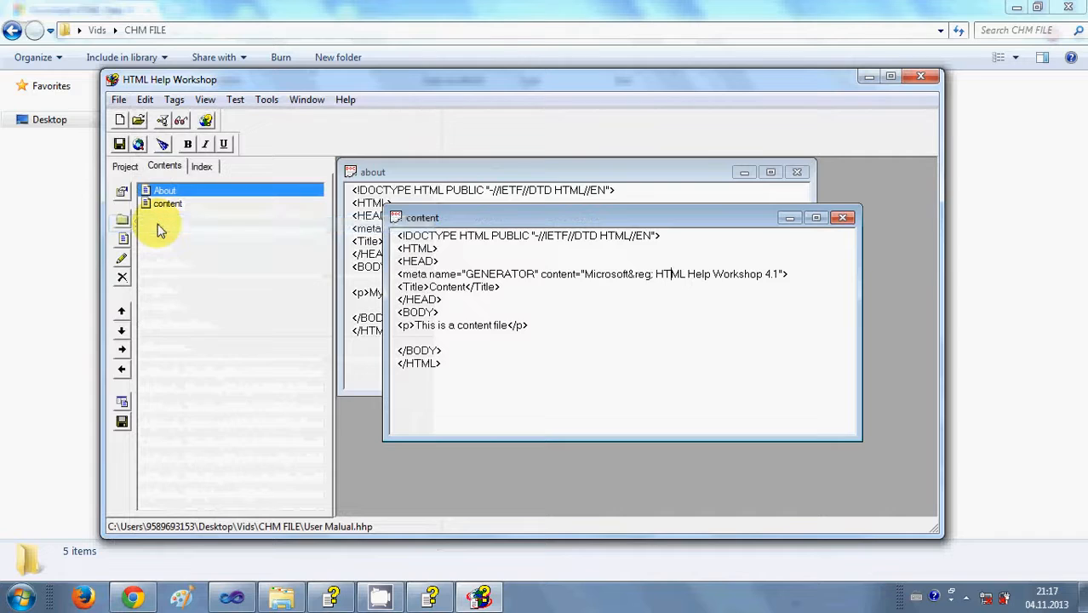
{"action": "left_click", "coordinate": [118, 101]}
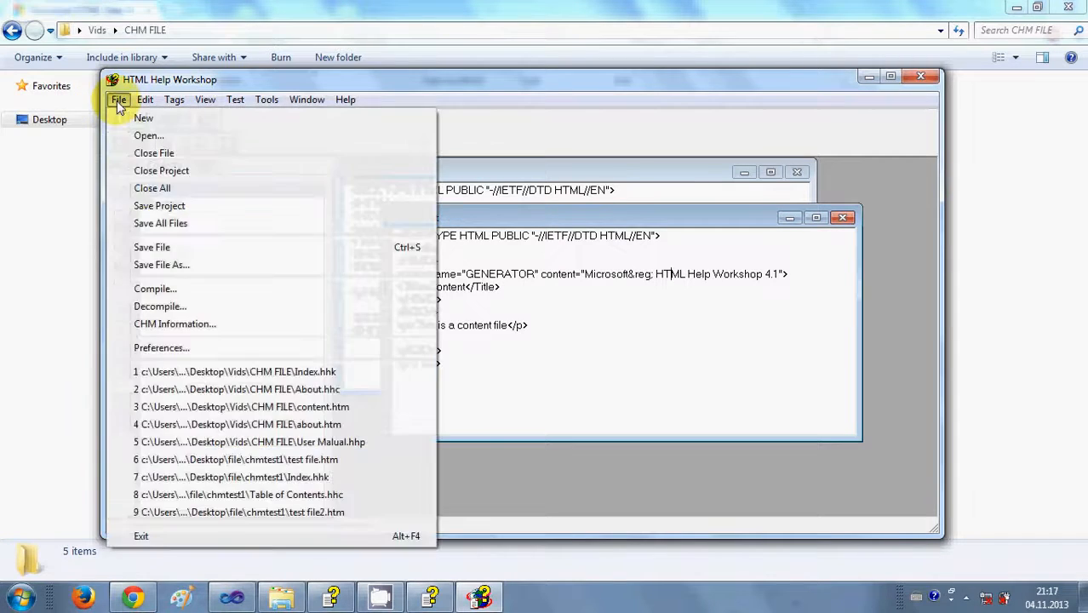
Open the Compile dialog with automatic display of the compiled file turned off.
{"action": "left_click", "coordinate": [157, 290]}
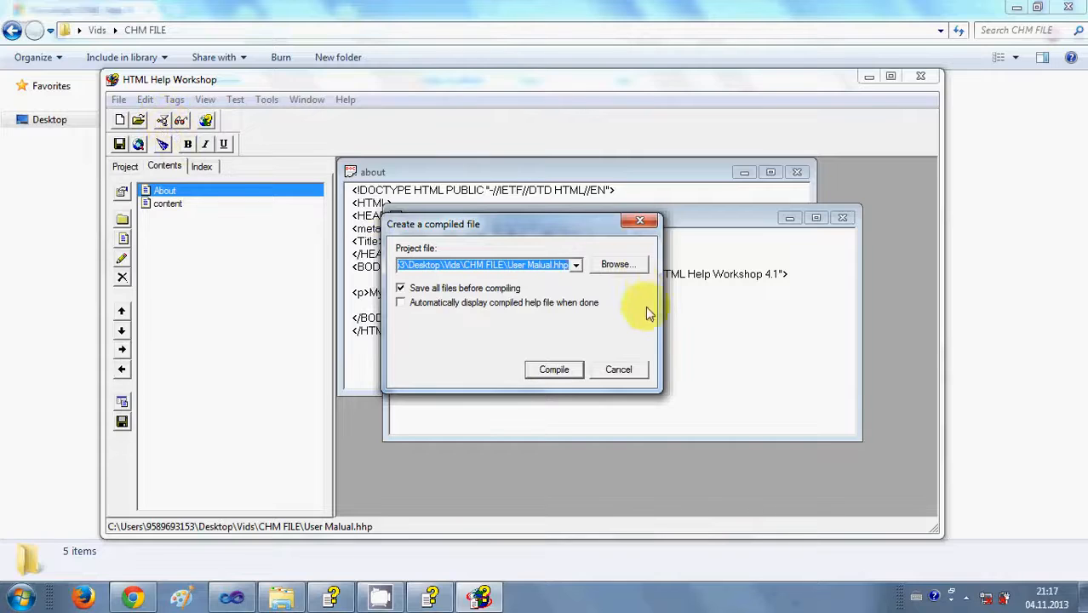
{"action": "left_click", "coordinate": [590, 304]}
{"action": "left_click", "coordinate": [401, 302]}
Browse to a project named 'User manua…' and compile; it fails because User manual Youtube.hhp can't be opened.
{"action": "left_click", "coordinate": [617, 265]}
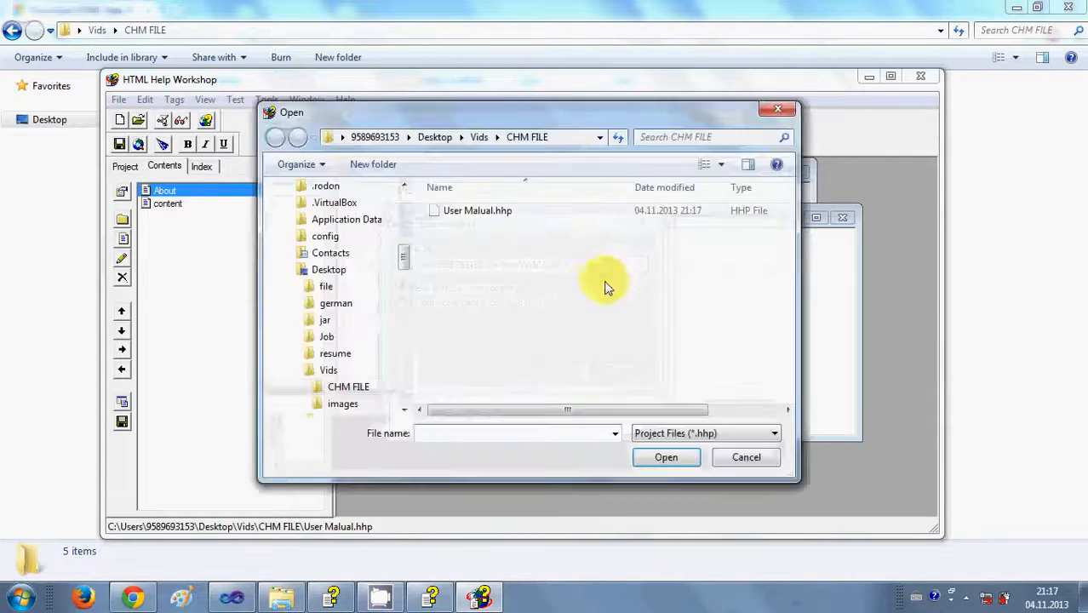
{"action": "left_click", "coordinate": [576, 145]}
{"action": "left_click", "coordinate": [571, 219]}
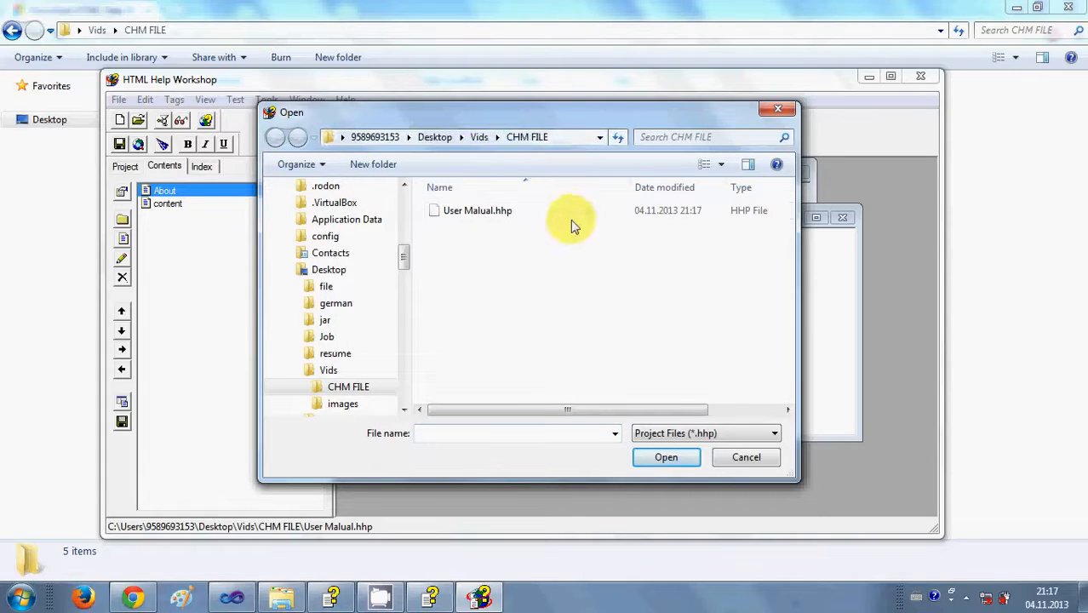
{"action": "left_click", "coordinate": [572, 137]}
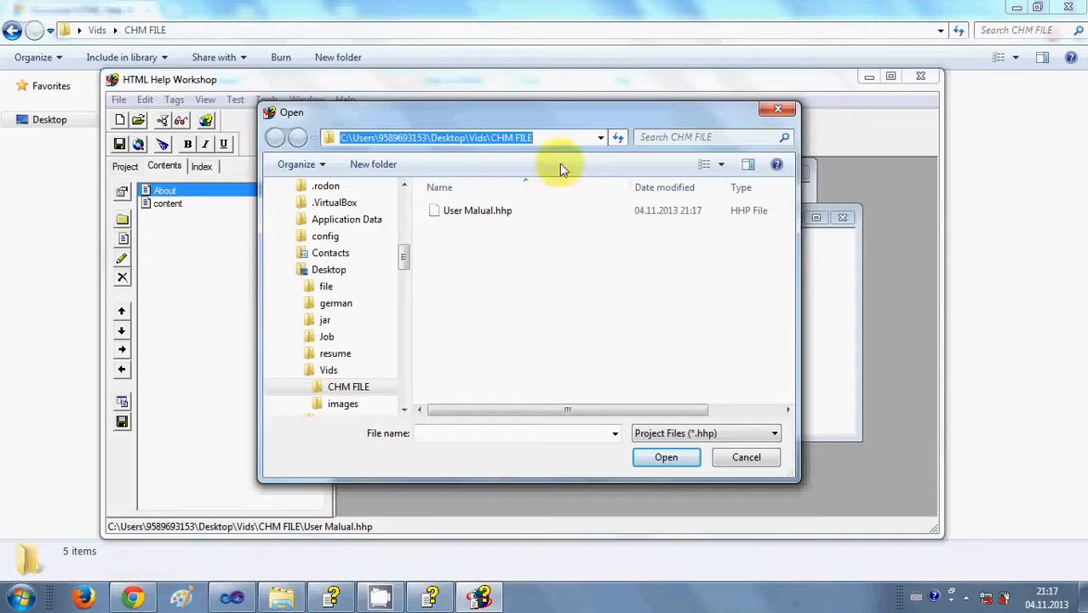
{"action": "left_click_drag", "start_coordinate": [549, 141], "coordinate": [306, 136]}
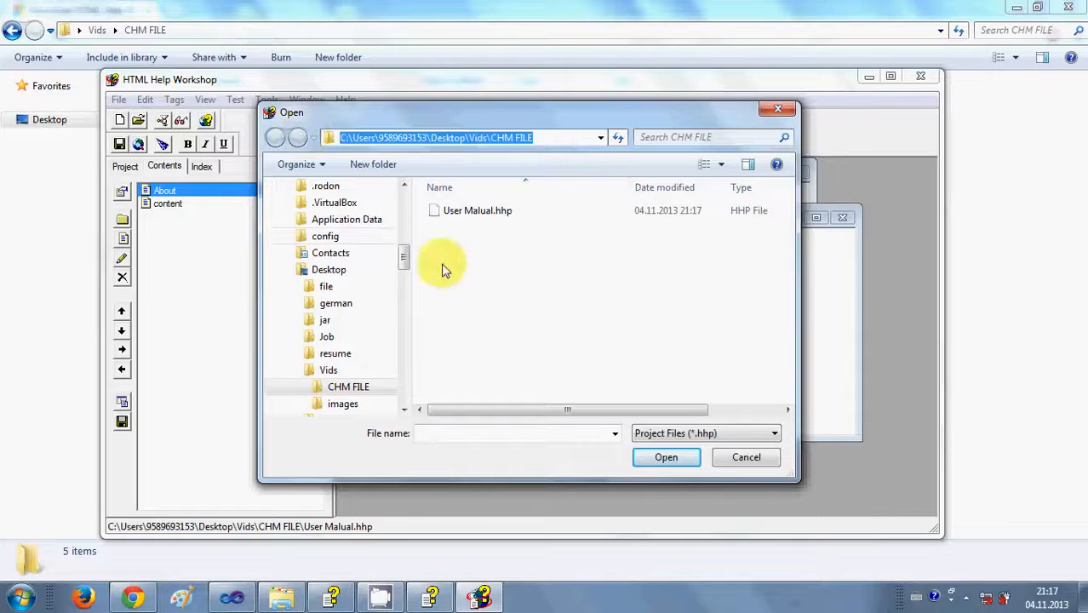
{"action": "left_click", "coordinate": [613, 323]}
{"action": "left_click", "coordinate": [671, 461]}
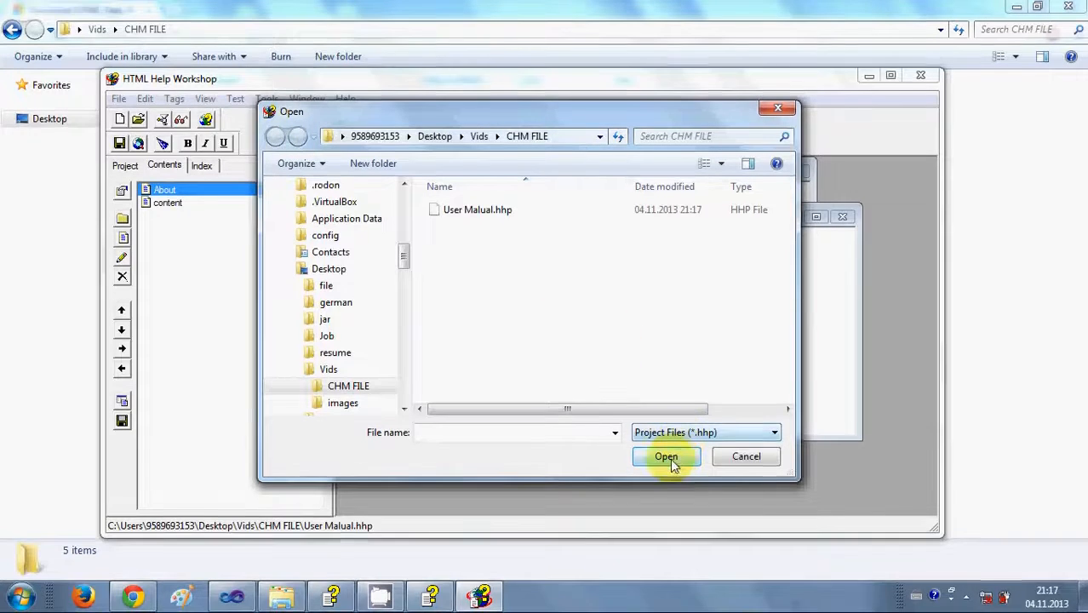
{"action": "left_click", "coordinate": [662, 462]}
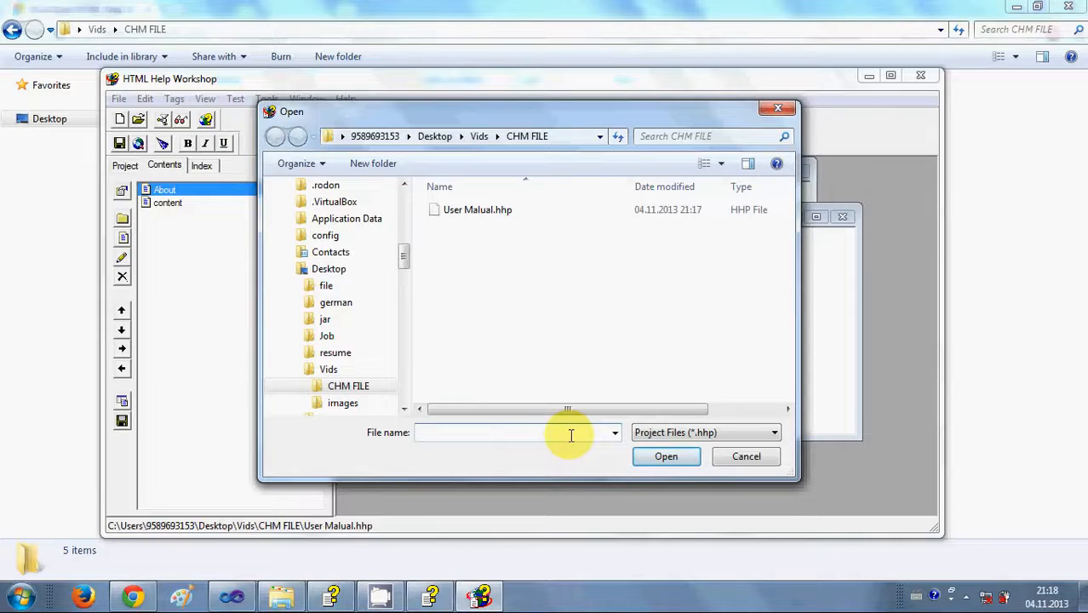
{"action": "type", "text": "U"}
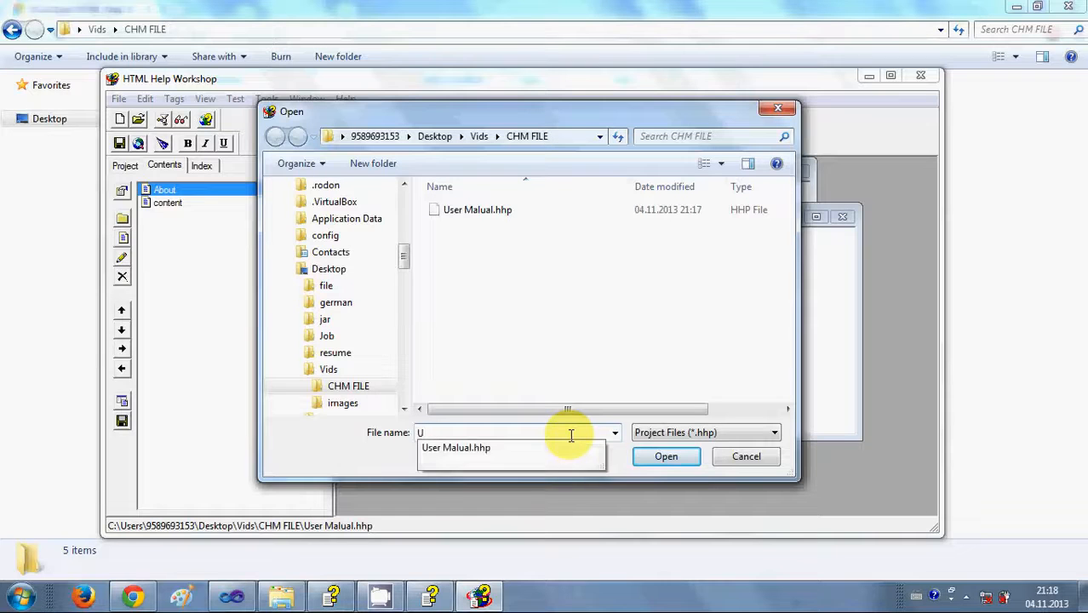
{"action": "type", "text": "ser manual Youtube"}
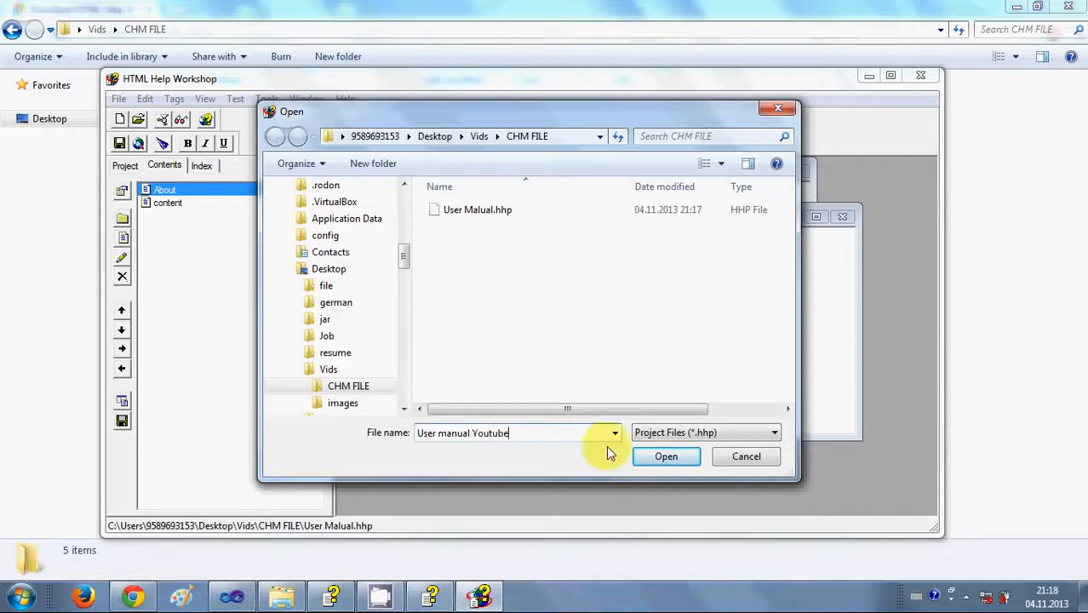
{"action": "left_click", "coordinate": [651, 456]}
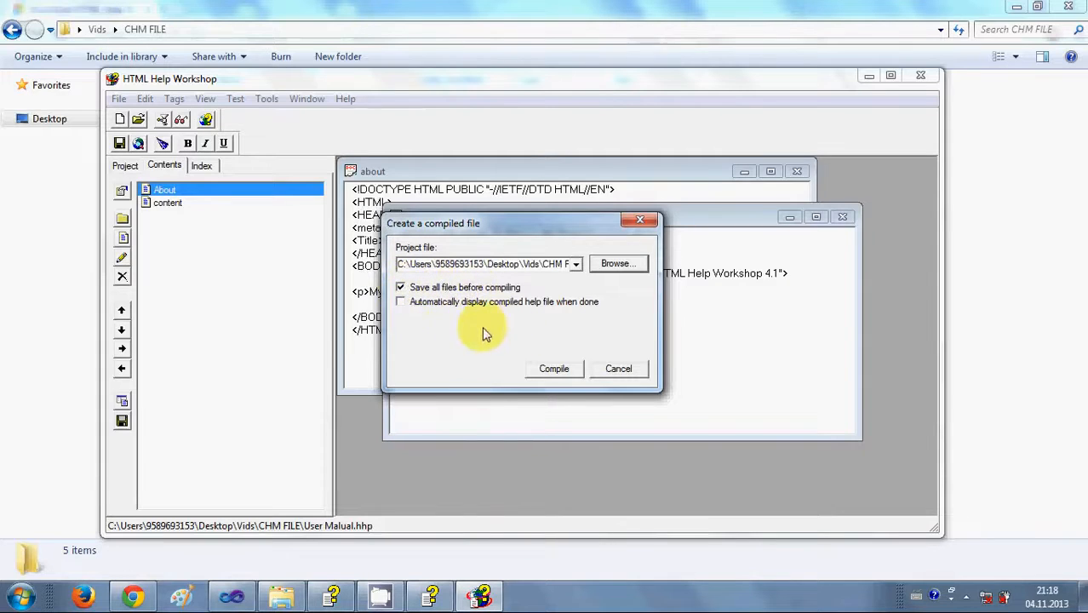
{"action": "left_click", "coordinate": [551, 373]}
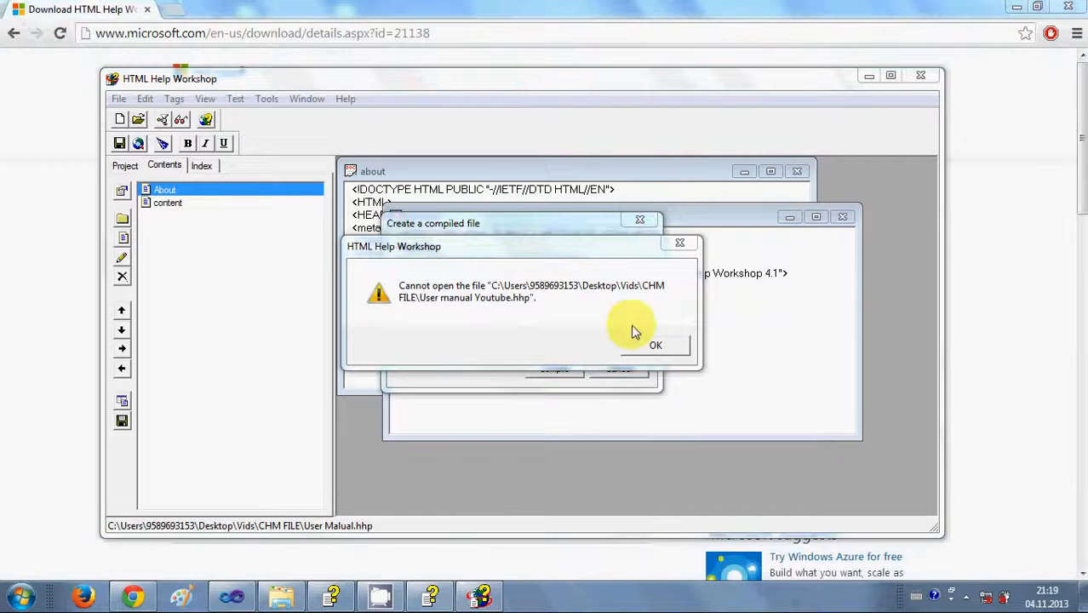
Dismiss the error, choose User Malual.hhp, and compile it into User Malual.chm (2 topics, 10,658 bytes).
{"action": "left_click", "coordinate": [645, 344]}
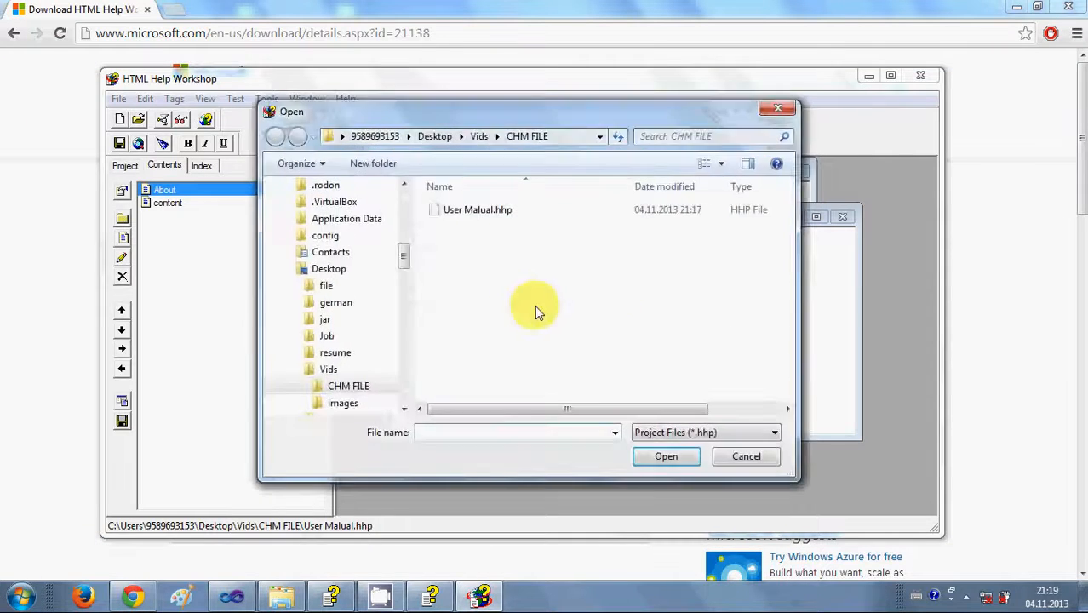
{"action": "left_click", "coordinate": [487, 212]}
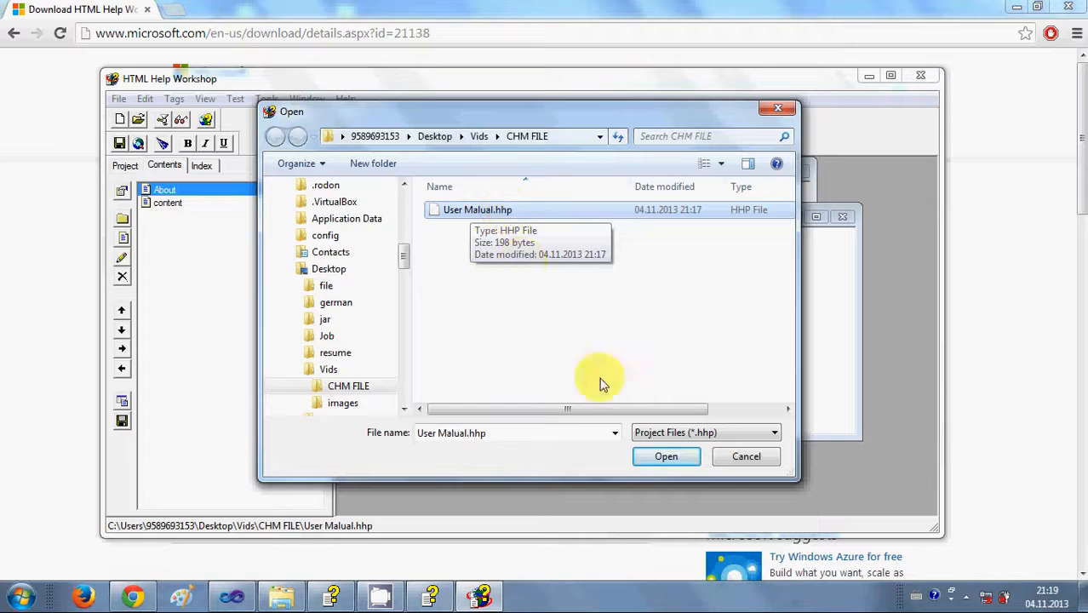
{"action": "left_click", "coordinate": [667, 457]}
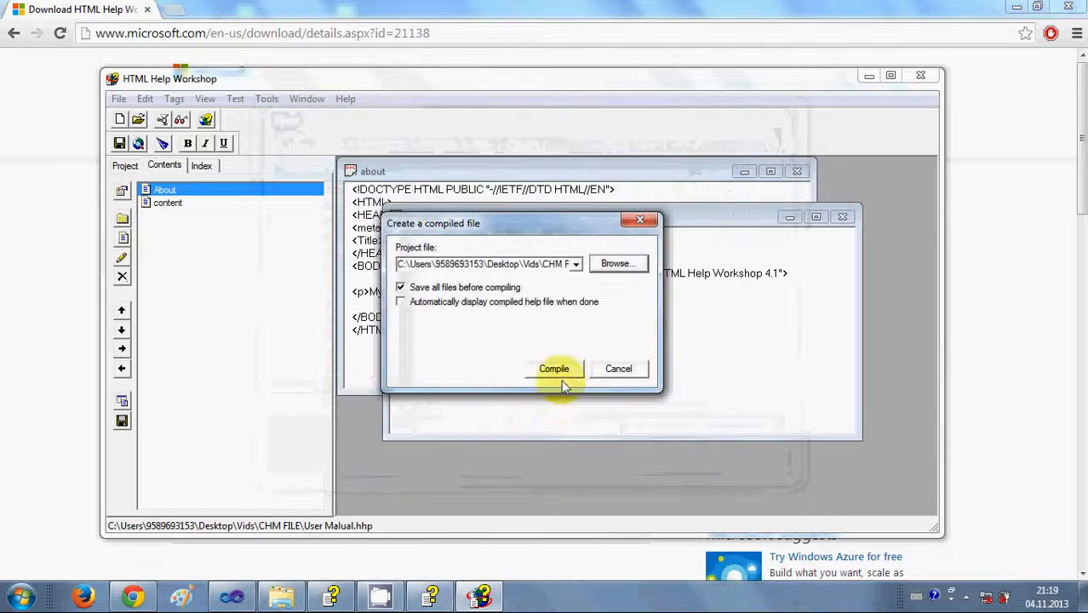
{"action": "left_click", "coordinate": [553, 371]}
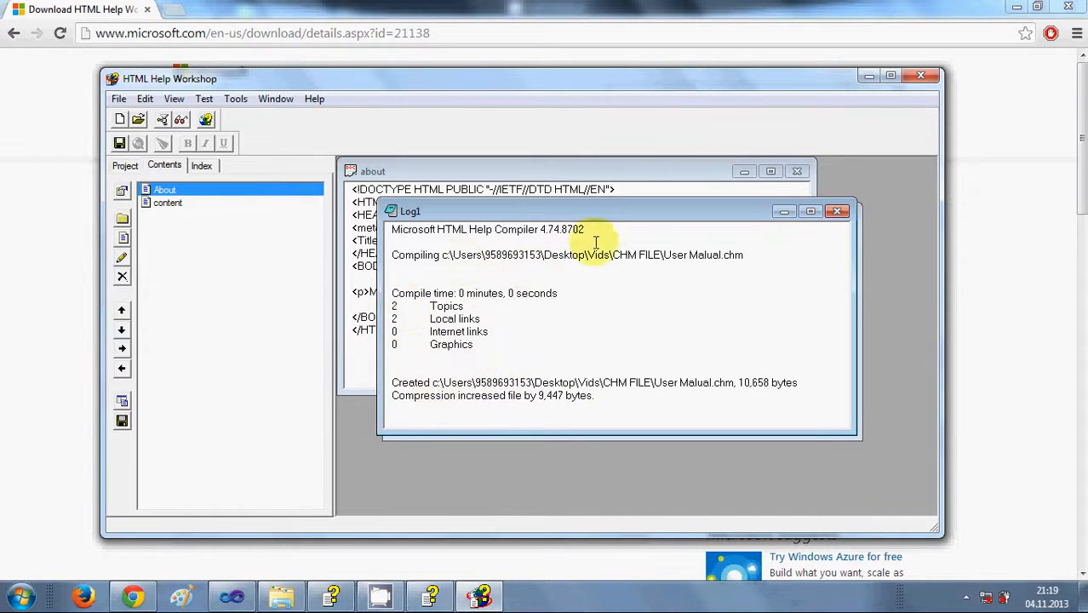
In the CHM FILE folder, widen the Type column and open User Malual.chm.
{"action": "left_click", "coordinate": [282, 599]}
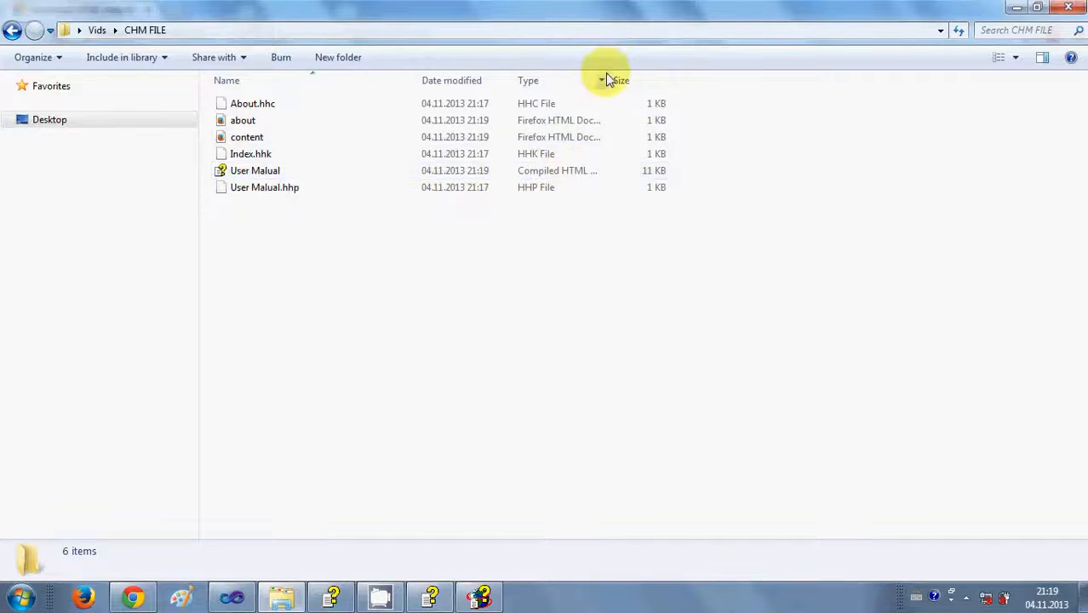
{"action": "left_click_drag", "start_coordinate": [607, 80], "coordinate": [716, 78]}
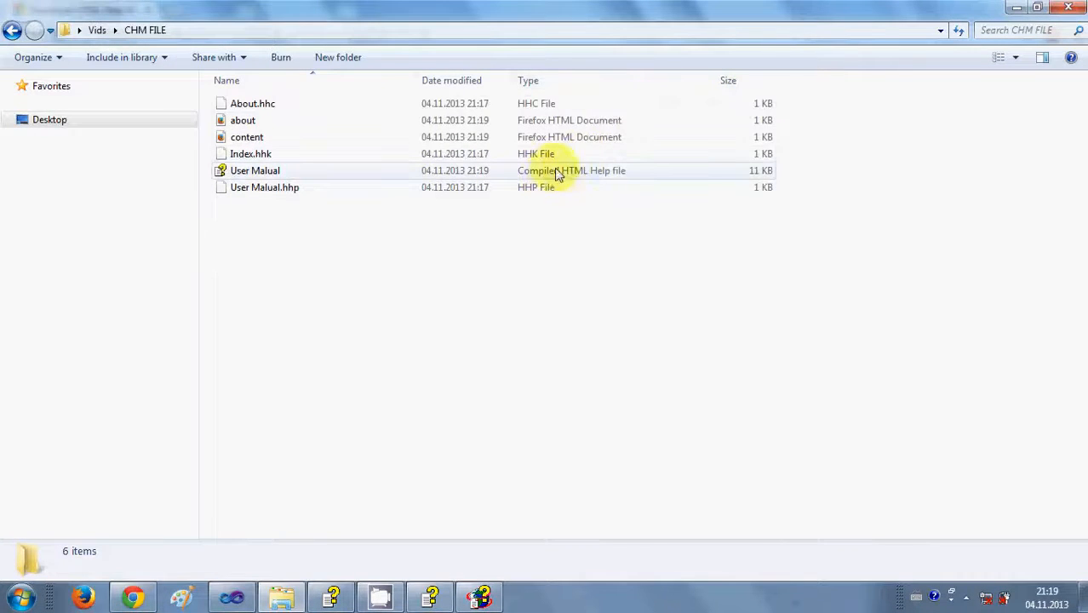
{"action": "double_click", "coordinate": [269, 172]}
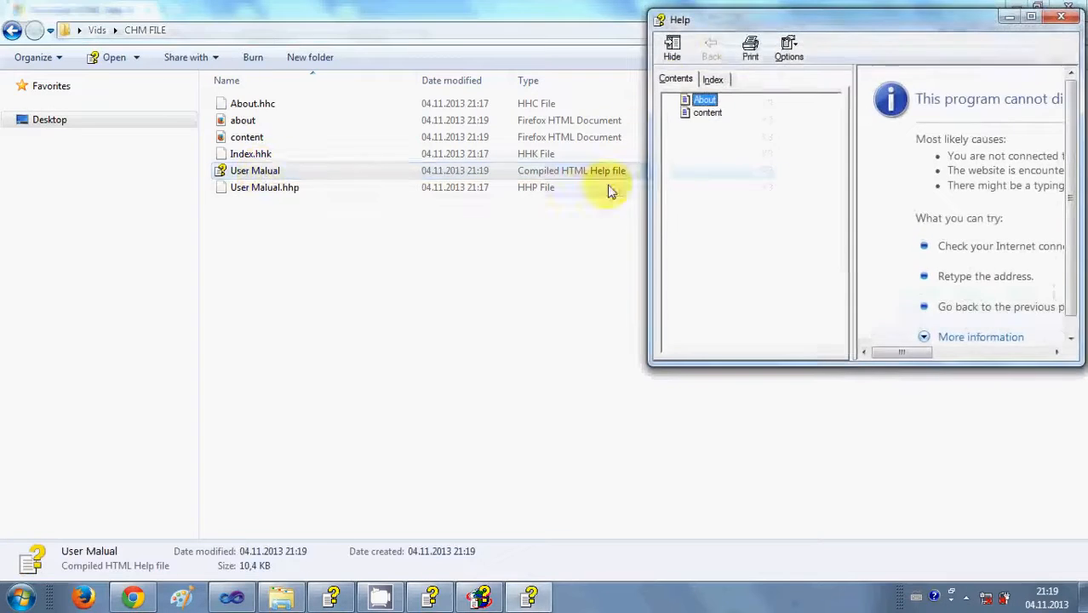
Move and enlarge the Help window, then view the About and content pages.
{"action": "left_click_drag", "start_coordinate": [749, 21], "coordinate": [320, 69]}
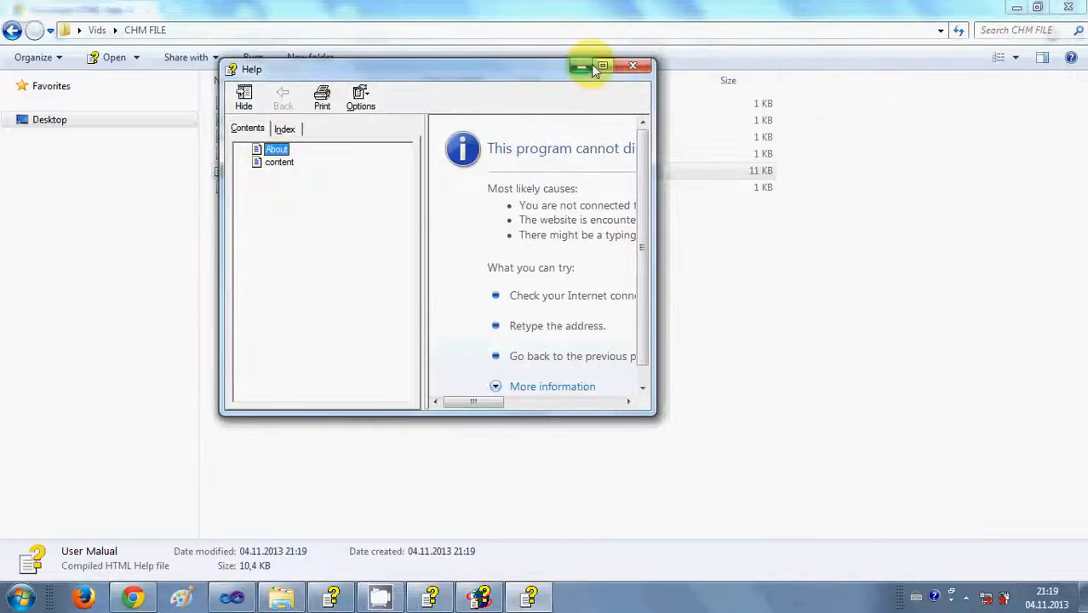
{"action": "left_click_drag", "start_coordinate": [654, 417], "coordinate": [1016, 511]}
{"action": "left_click", "coordinate": [275, 151]}
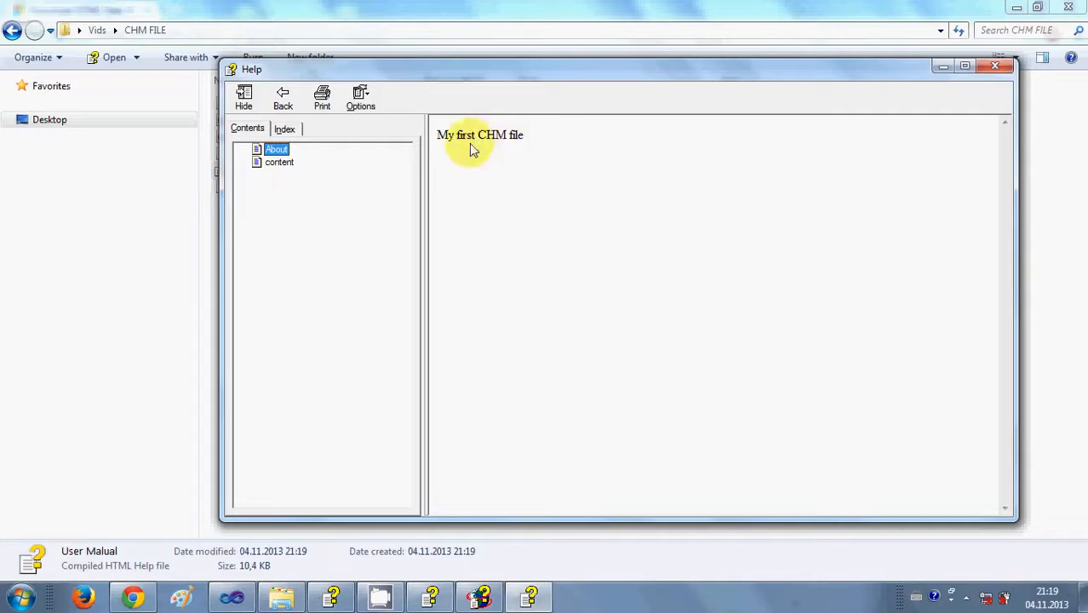
{"action": "left_click", "coordinate": [277, 162]}
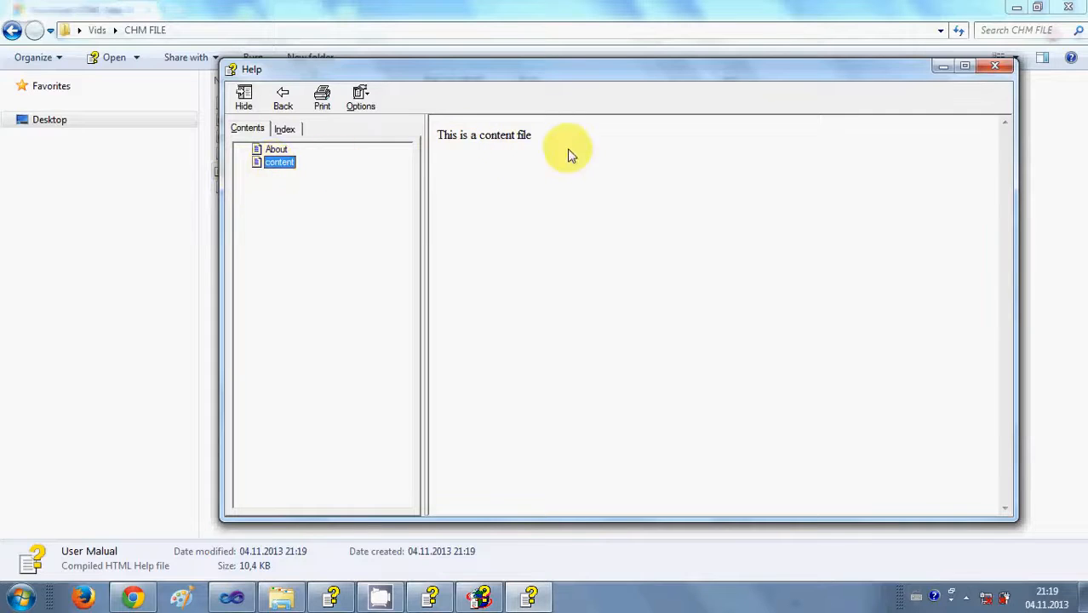
Switch between the Index and Contents tabs, then shift the window left and widen the topic pane.
{"action": "left_click", "coordinate": [289, 129]}
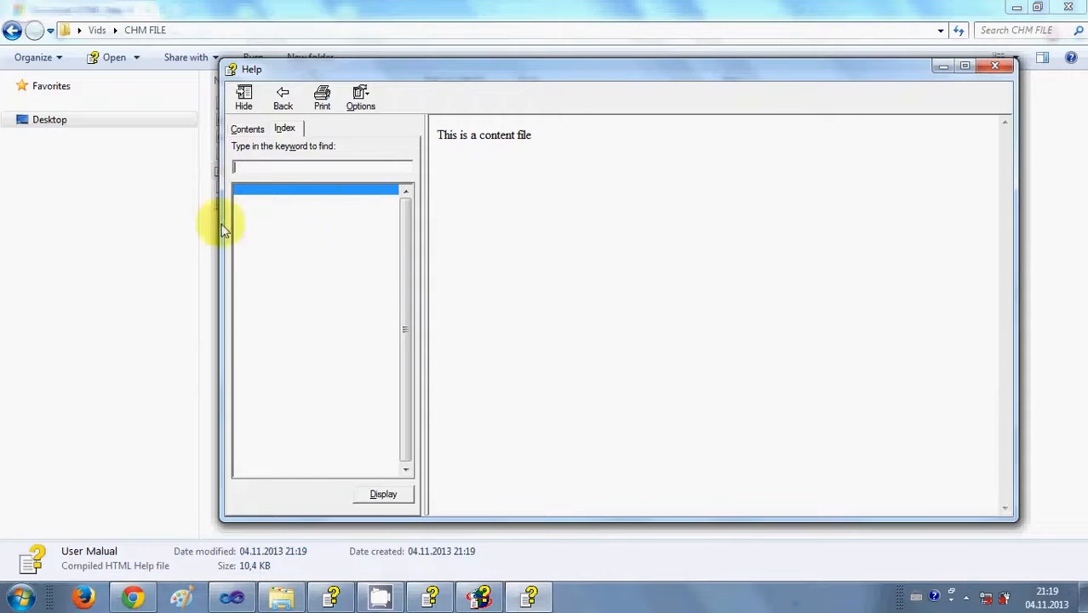
{"action": "left_click", "coordinate": [248, 130]}
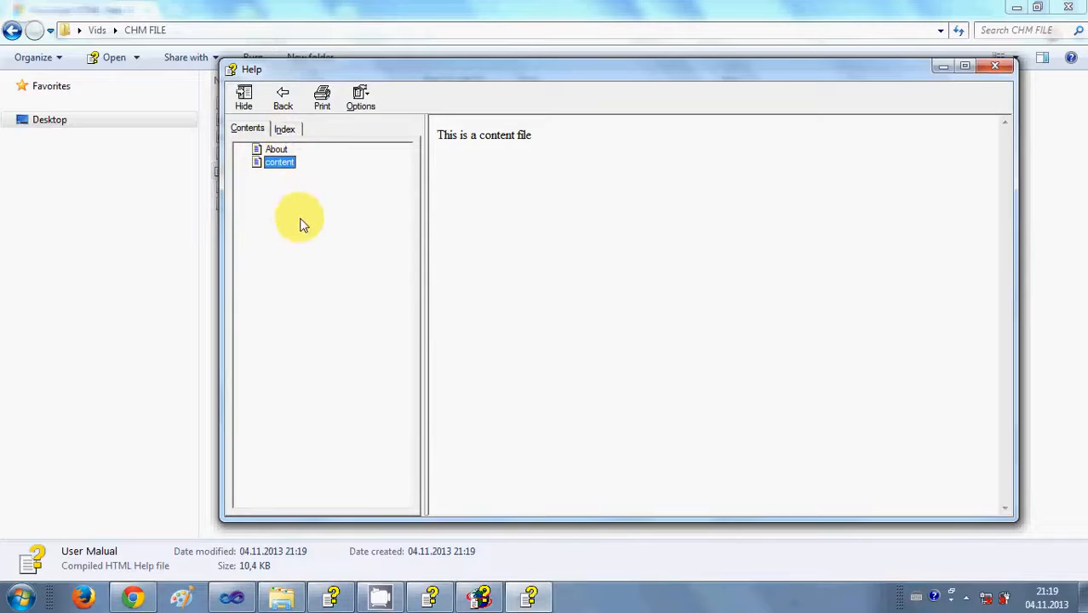
{"action": "left_click", "coordinate": [289, 132]}
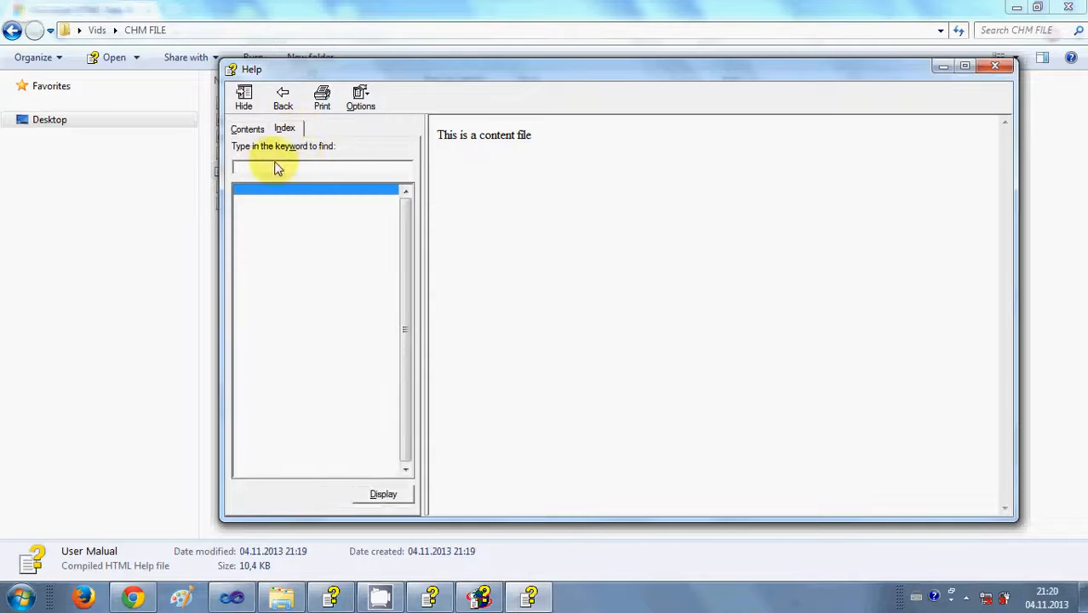
{"action": "left_click", "coordinate": [253, 134]}
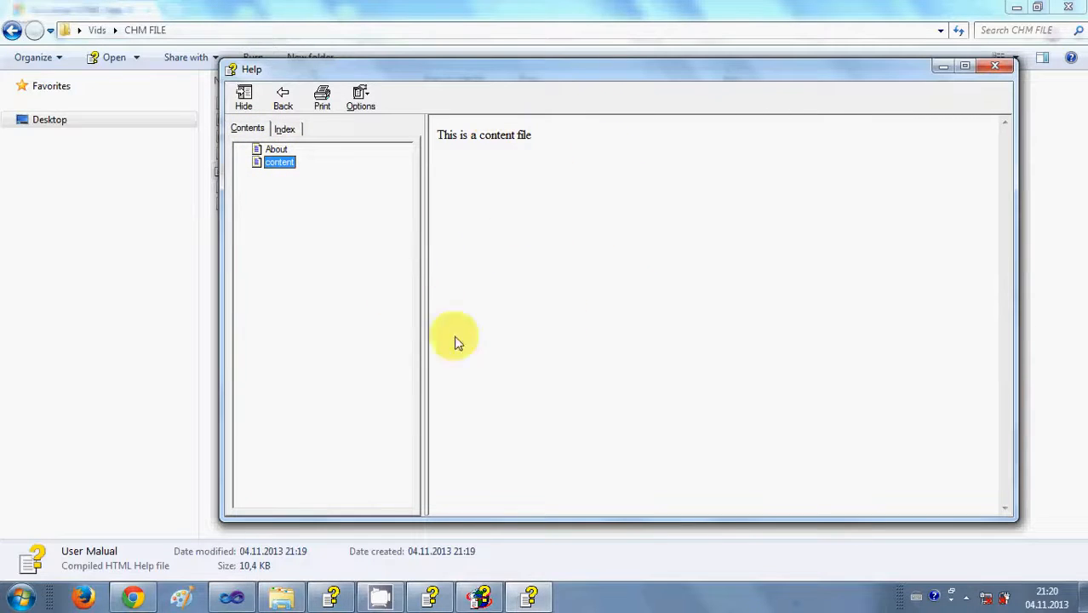
{"action": "left_click_drag", "start_coordinate": [533, 81], "coordinate": [443, 79]}
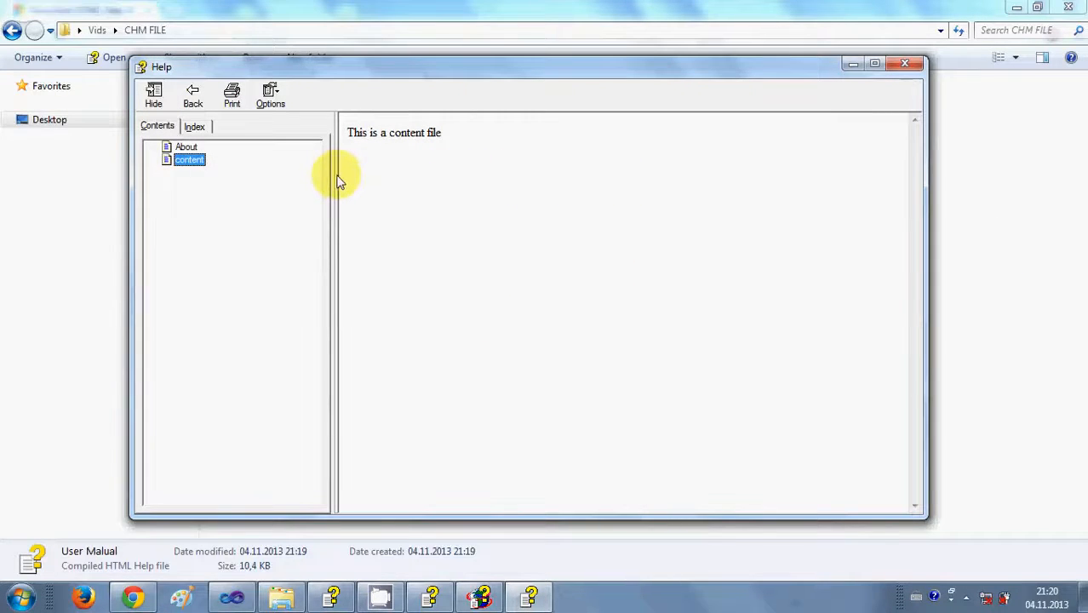
{"action": "left_click_drag", "start_coordinate": [338, 182], "coordinate": [309, 177]}
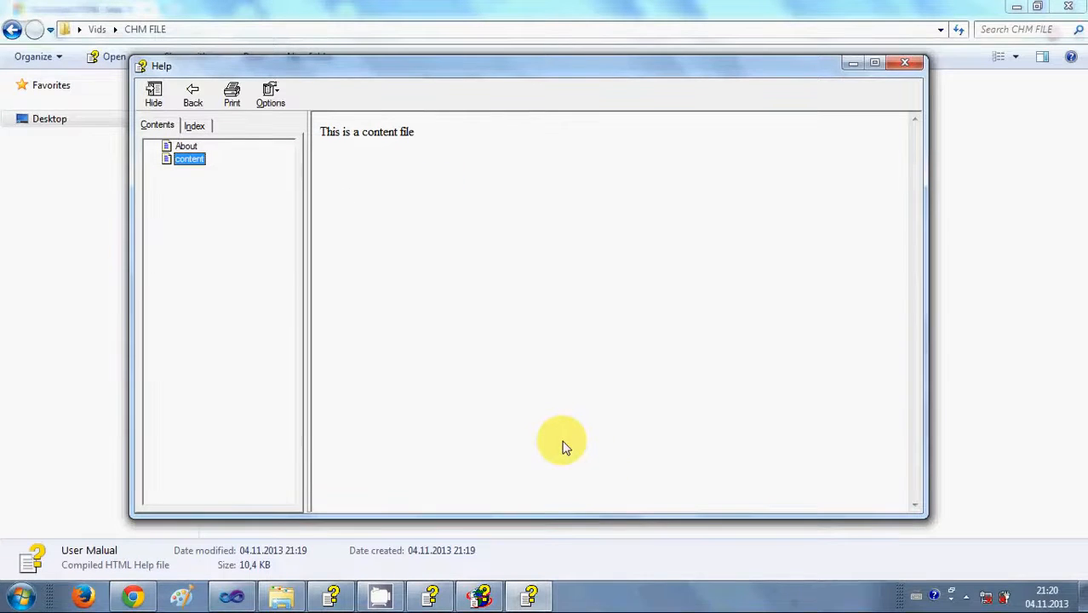
{"action": "left_click", "coordinate": [601, 608]}
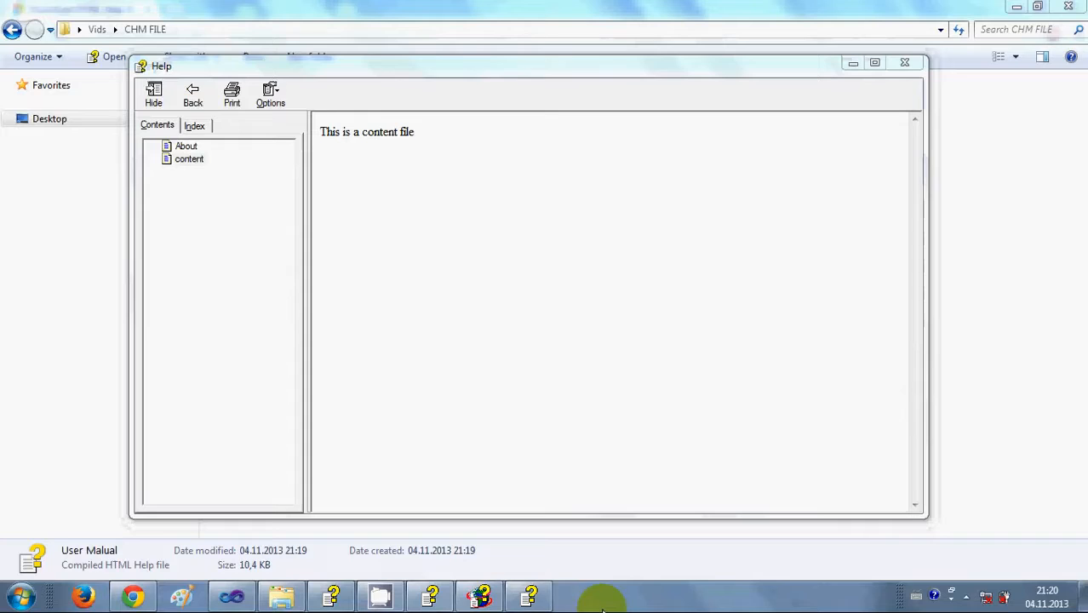